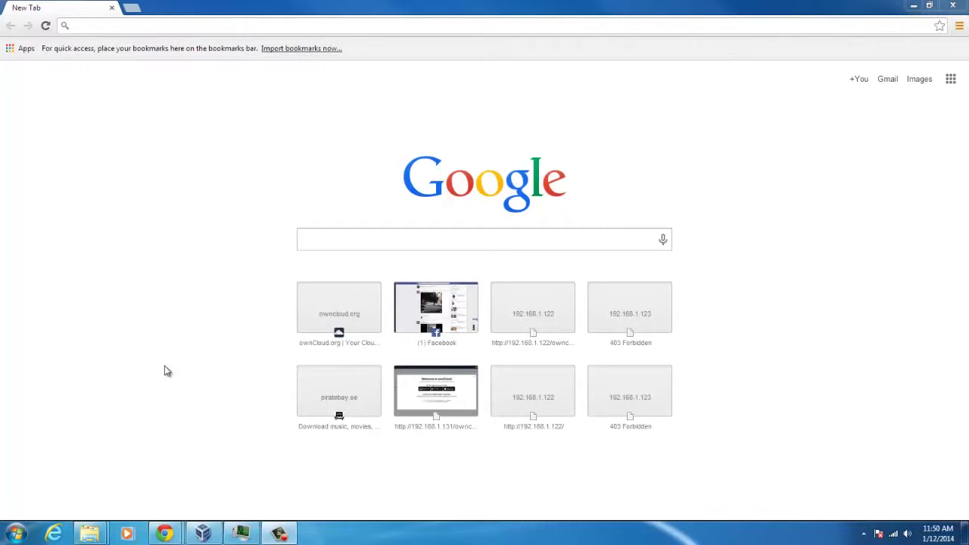
Step: Search Google for 'oracle virtual' and open the Oracle VM VirtualBox result
{"action": "left_click", "coordinate": [212, 27]}
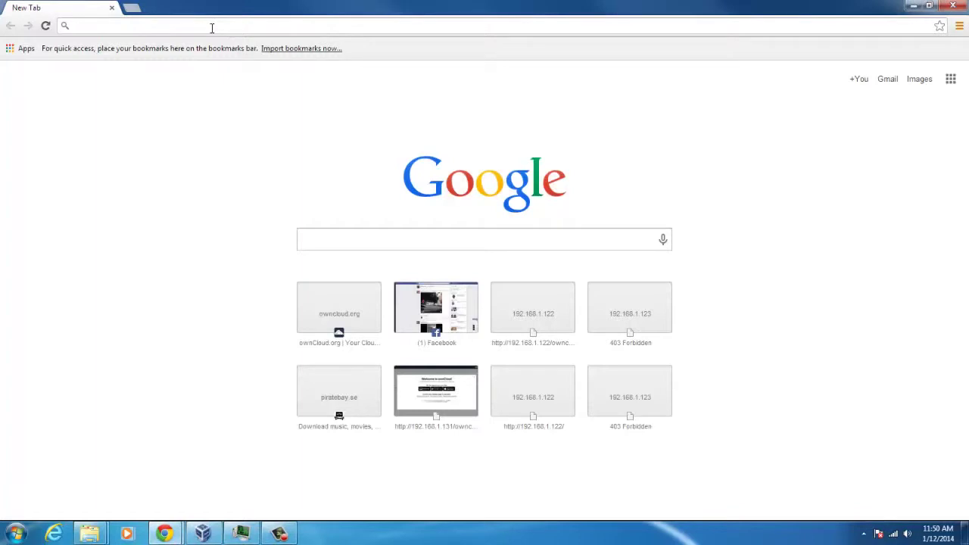
{"action": "type", "text": "oracl"}
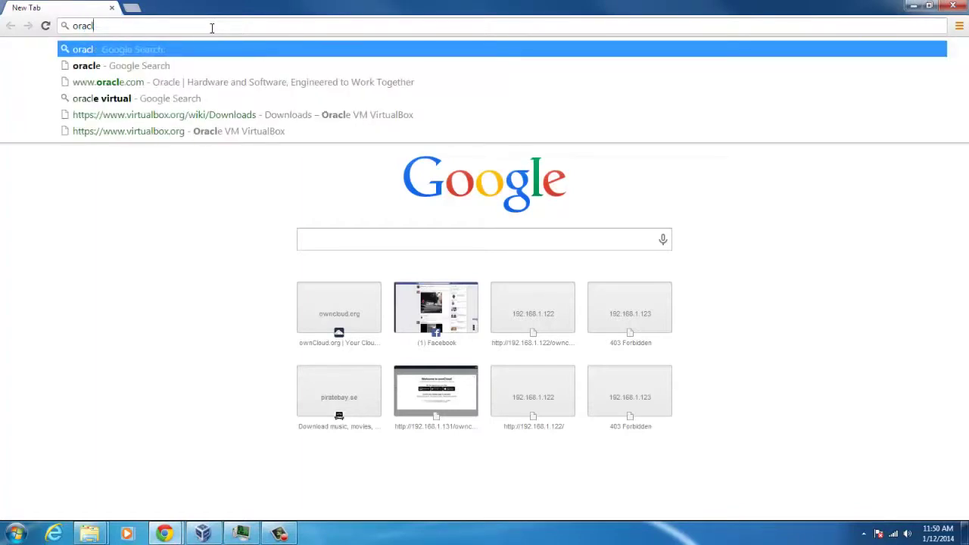
{"action": "type", "text": "e vi"}
{"action": "key", "text": "Return"}
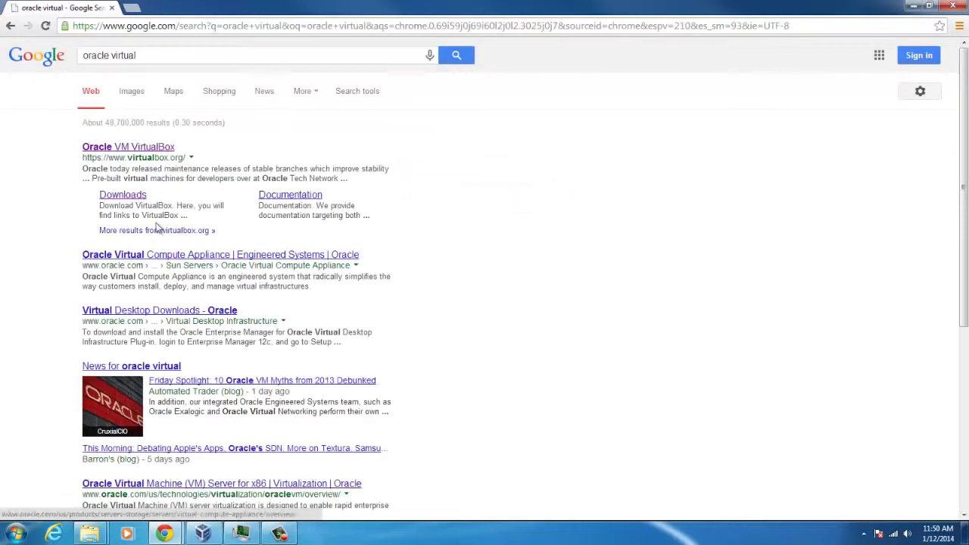
{"action": "left_click", "coordinate": [143, 148]}
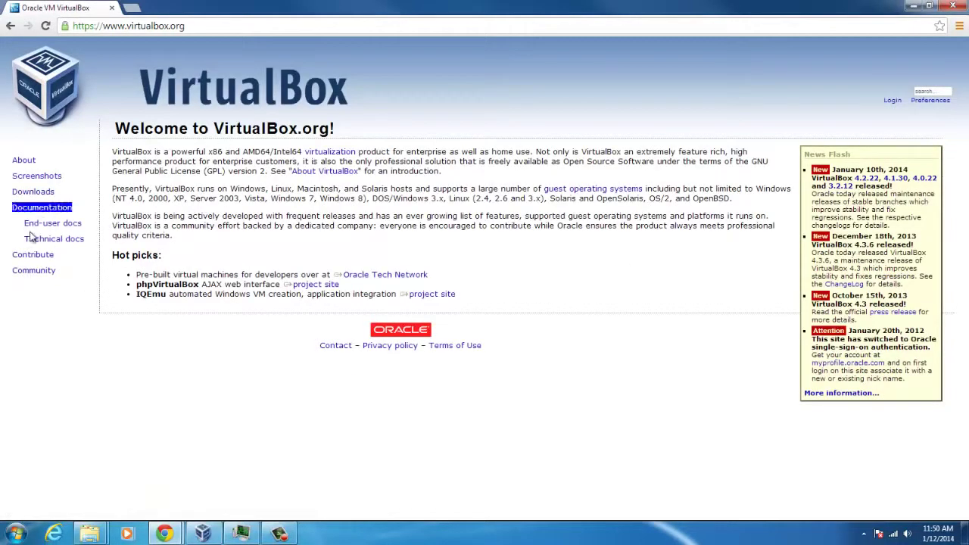
Step: Start the VirtualBox 4.3.6 download for Windows hosts, then cancel it from the download shelf
{"action": "left_click", "coordinate": [33, 191]}
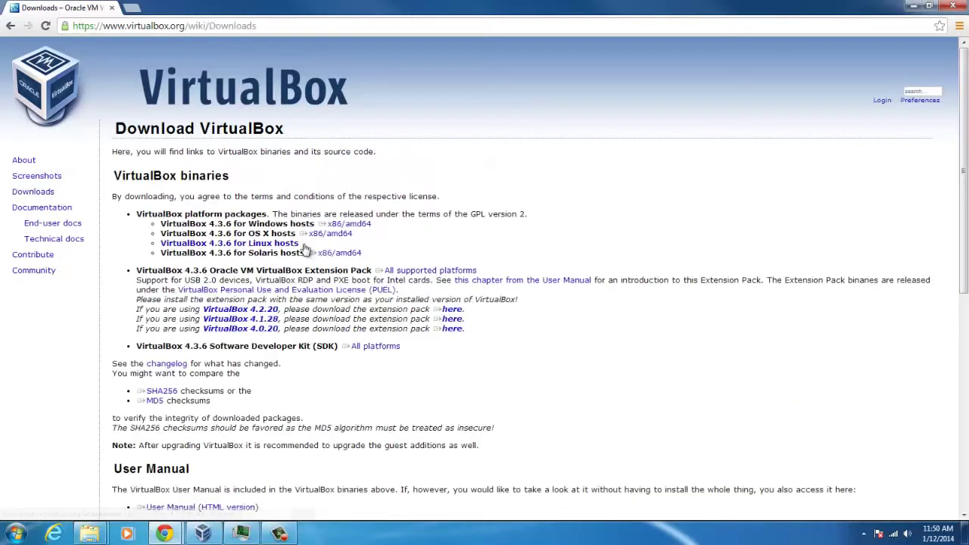
{"action": "left_click_drag", "start_coordinate": [379, 224], "coordinate": [243, 224]}
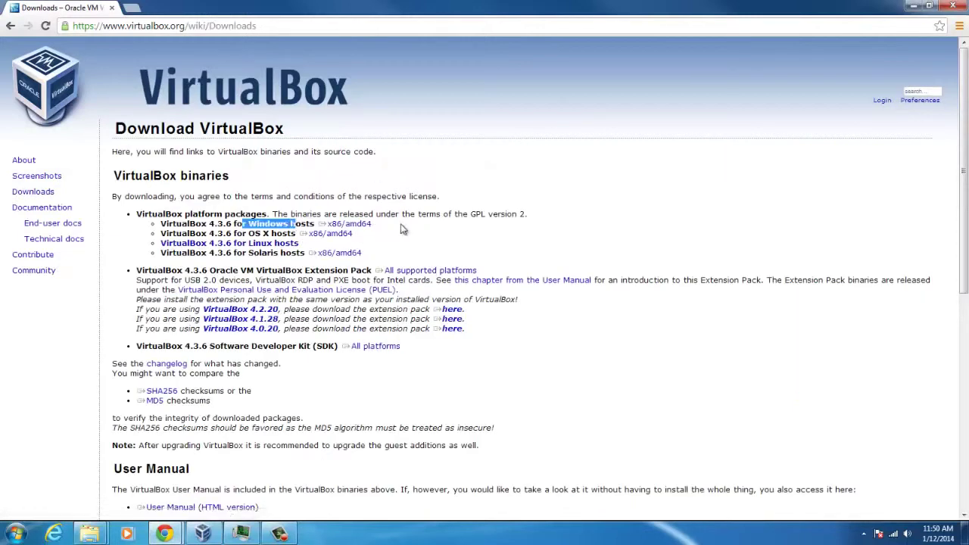
{"action": "left_click", "coordinate": [342, 224]}
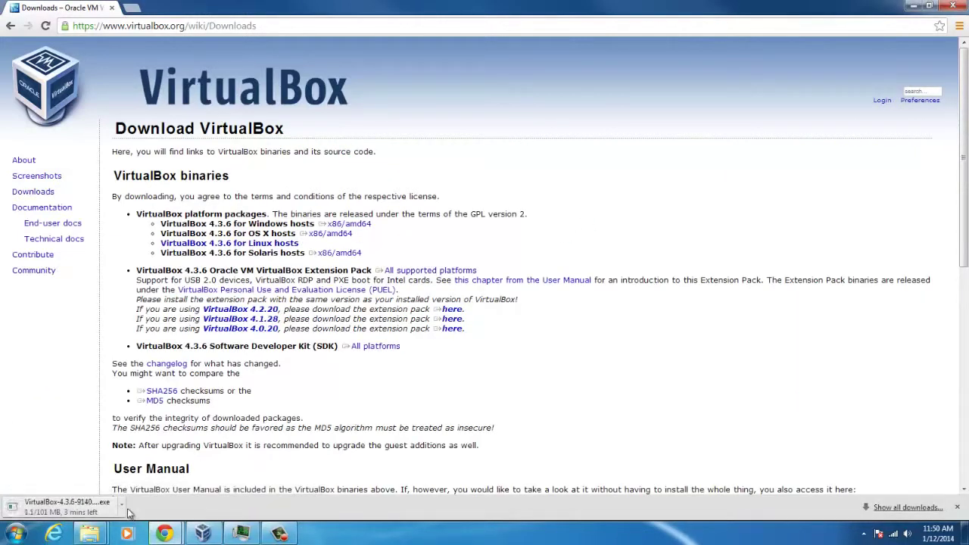
{"action": "left_click", "coordinate": [121, 503]}
{"action": "left_click", "coordinate": [147, 487]}
Step: Search Google for 'ubuntu'
{"action": "left_click", "coordinate": [224, 25]}
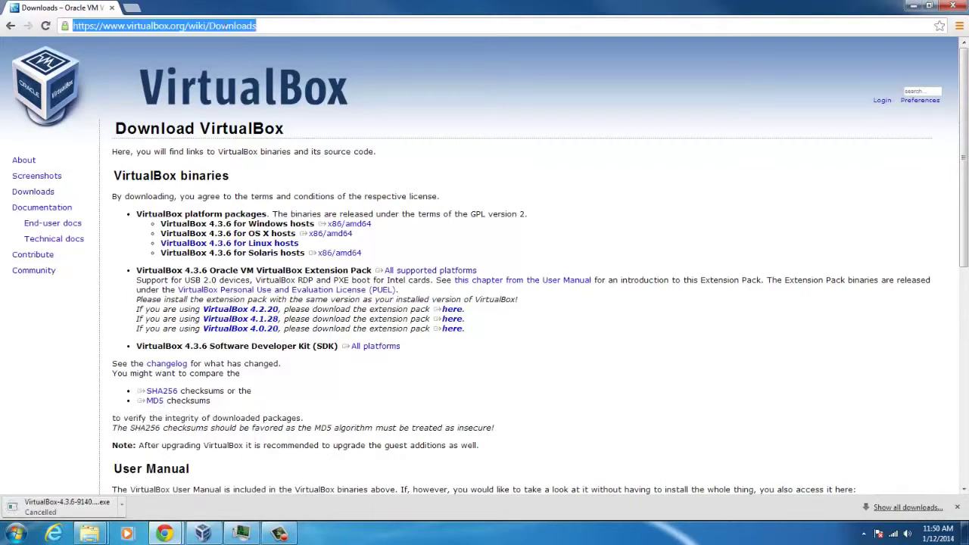
{"action": "type", "text": "ubuntu"}
{"action": "key", "text": "Return"}
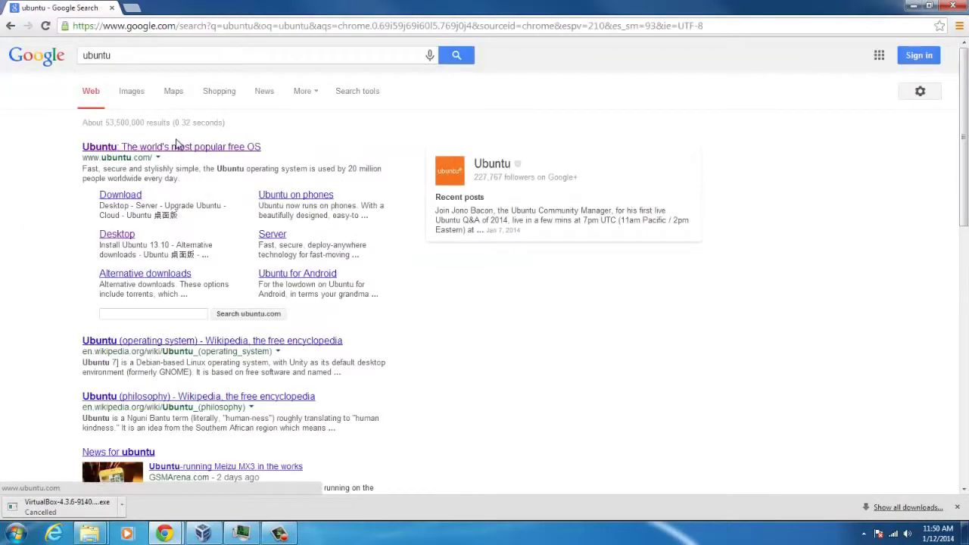
Step: Open ubuntu.com and go to the Ubuntu Desktop download page
{"action": "left_click", "coordinate": [177, 147]}
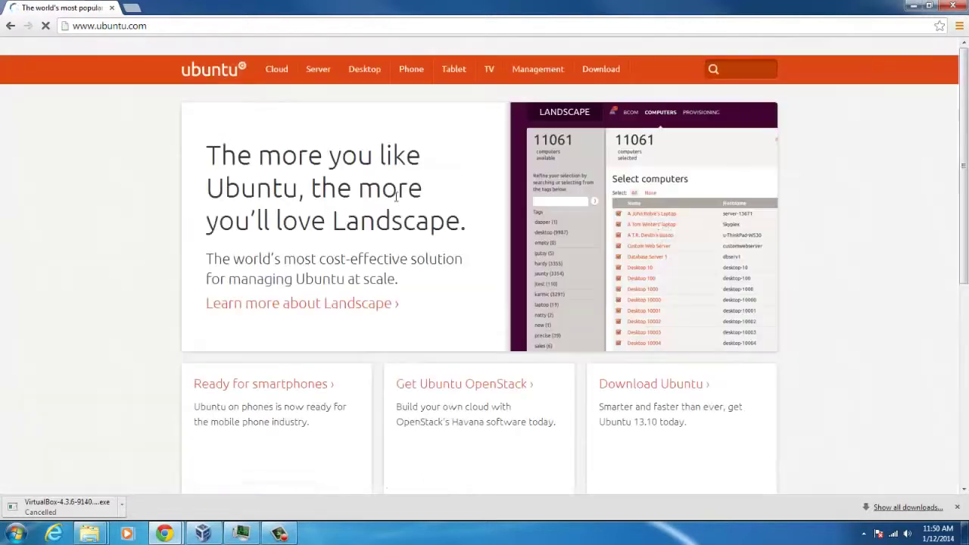
{"action": "mouse_move", "coordinate": [559, 69]}
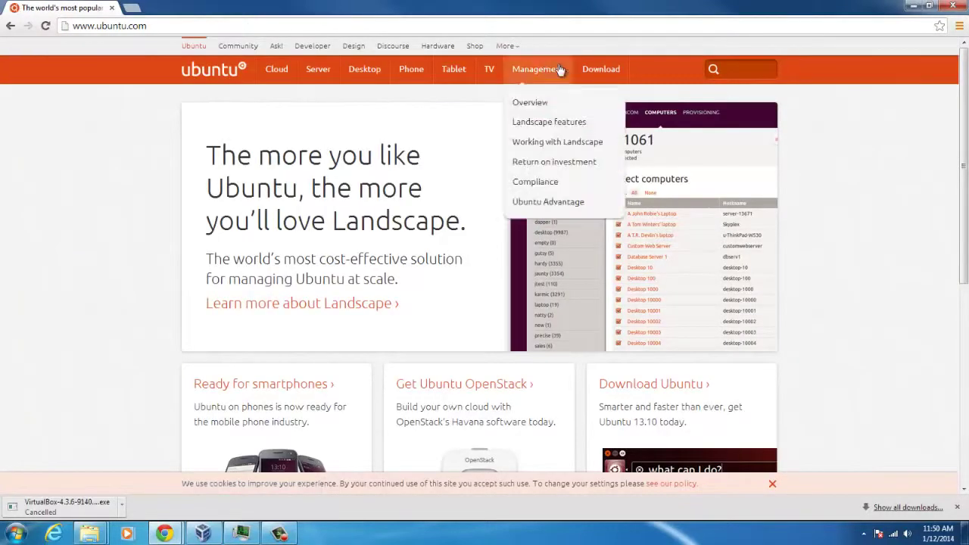
{"action": "left_click", "coordinate": [364, 69]}
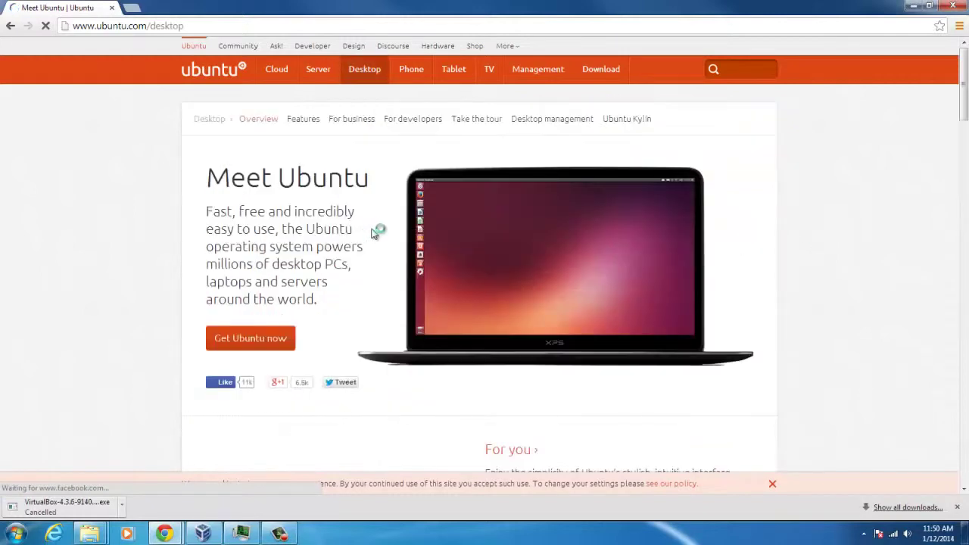
{"action": "left_click", "coordinate": [254, 337]}
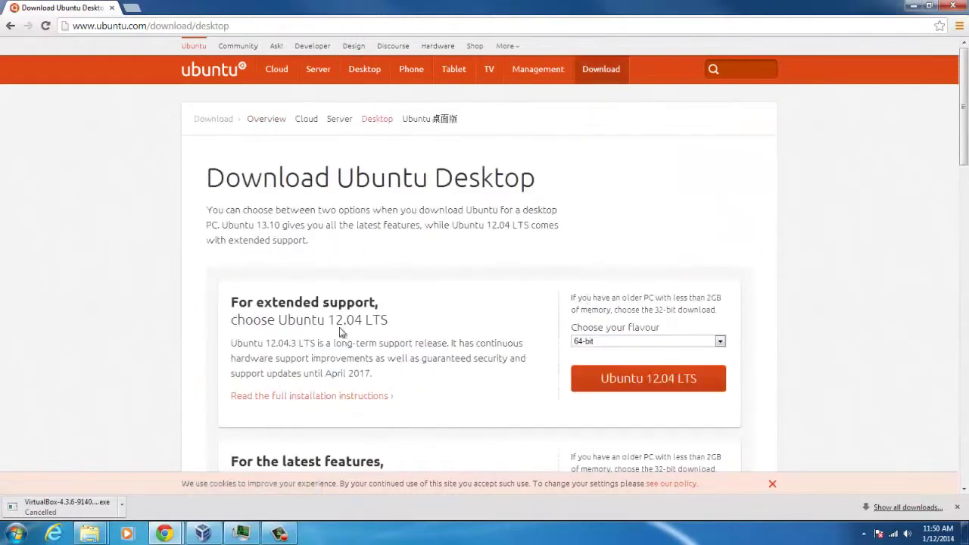
{"action": "scroll", "coordinate": [439, 282], "scroll_direction": "down", "scroll_amount": 2}
{"action": "left_click_drag", "start_coordinate": [255, 260], "coordinate": [389, 264]}
{"action": "left_click", "coordinate": [425, 269]}
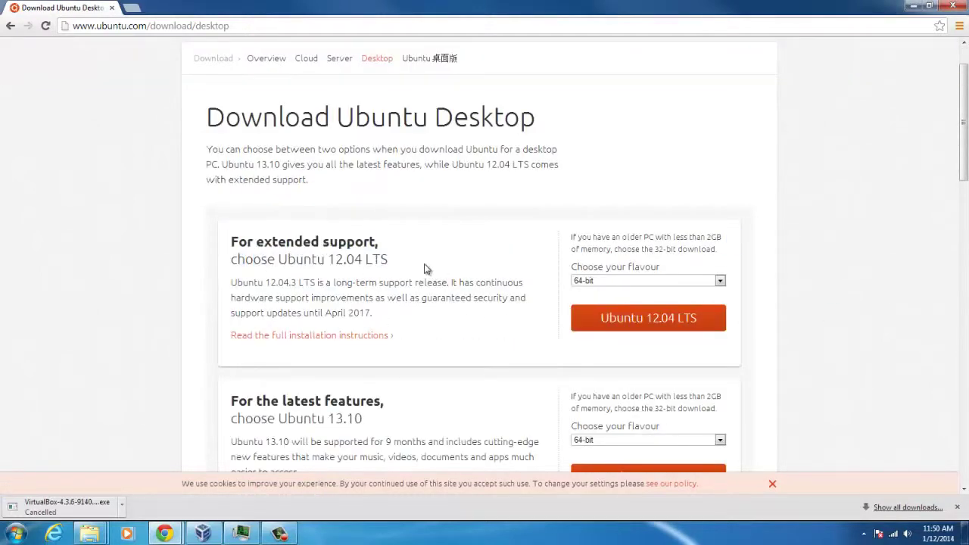
{"action": "scroll", "coordinate": [453, 276], "scroll_direction": "down", "scroll_amount": 1}
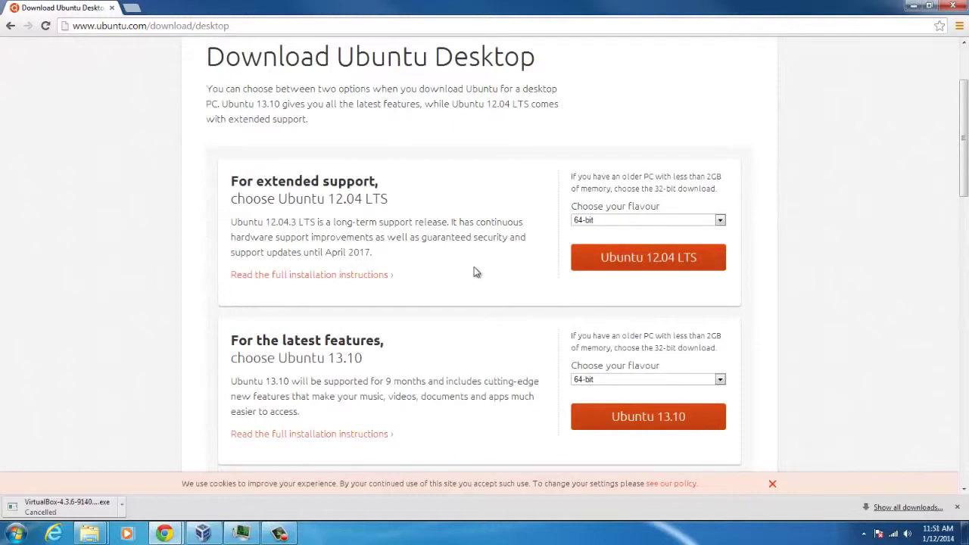
Step: Download Ubuntu 12.04 LTS 64-bit, choosing 'Not now, take me to the download' to skip donating
{"action": "left_click", "coordinate": [638, 222]}
{"action": "left_click", "coordinate": [802, 287]}
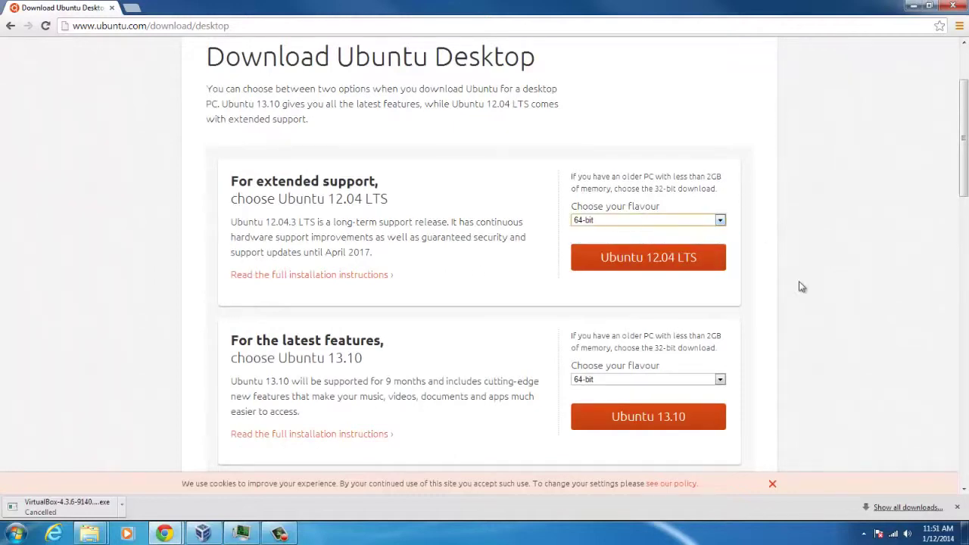
{"action": "left_click", "coordinate": [660, 261]}
{"action": "scroll", "coordinate": [390, 242], "scroll_direction": "up", "scroll_amount": 2}
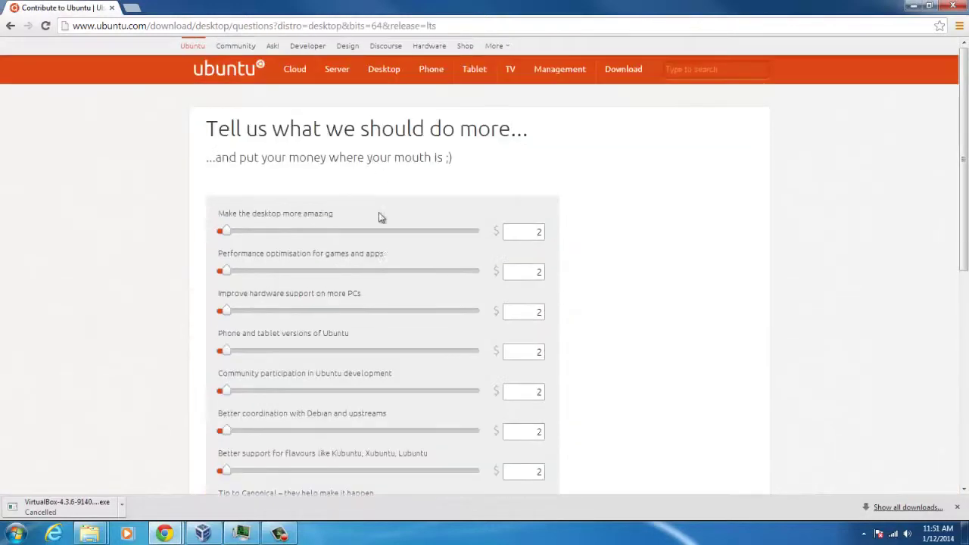
{"action": "scroll", "coordinate": [371, 200], "scroll_direction": "down", "scroll_amount": 3}
{"action": "scroll", "coordinate": [371, 212], "scroll_direction": "up", "scroll_amount": 2}
{"action": "scroll", "coordinate": [374, 183], "scroll_direction": "down", "scroll_amount": 2}
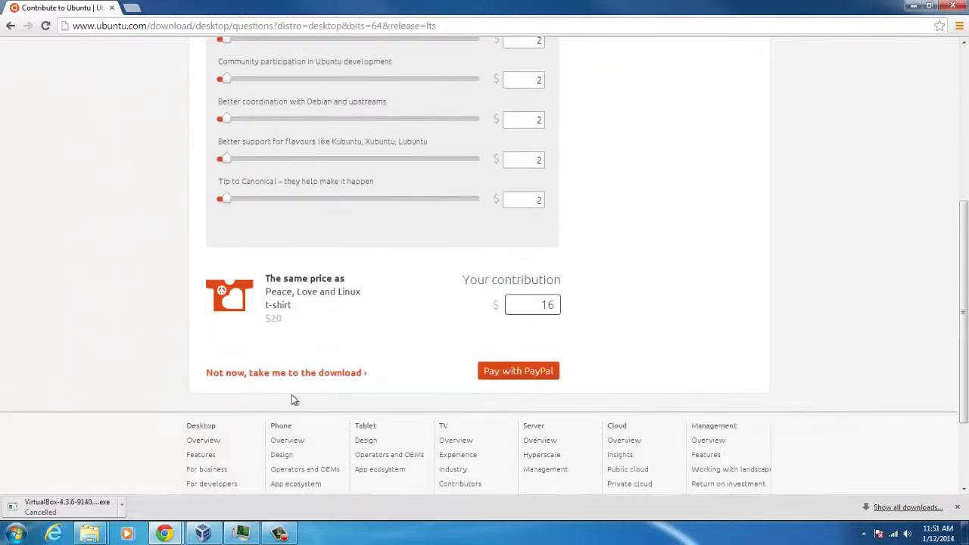
{"action": "left_click", "coordinate": [285, 371]}
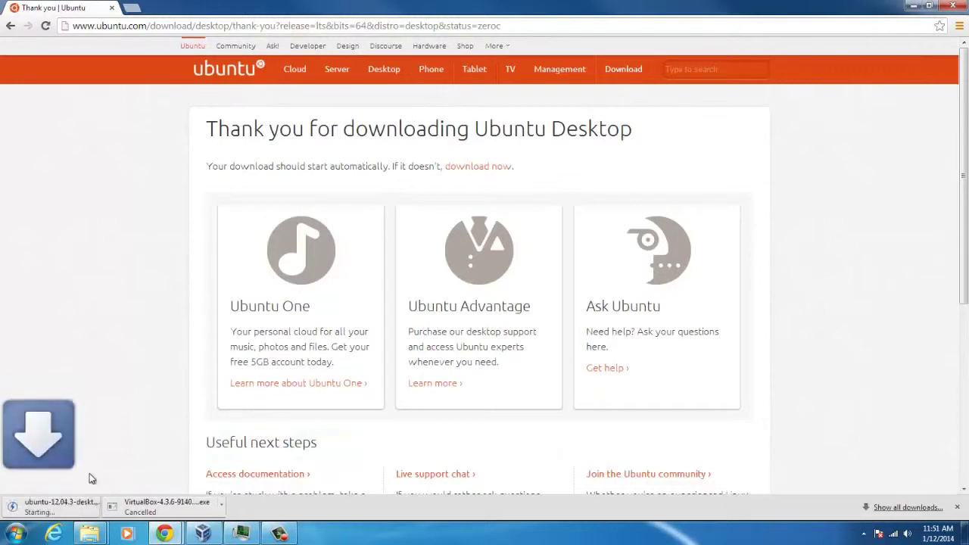
Step: Cancel the Ubuntu ISO download from the download shelf and dismiss Task Manager
{"action": "left_click", "coordinate": [121, 502]}
{"action": "left_click", "coordinate": [151, 487]}
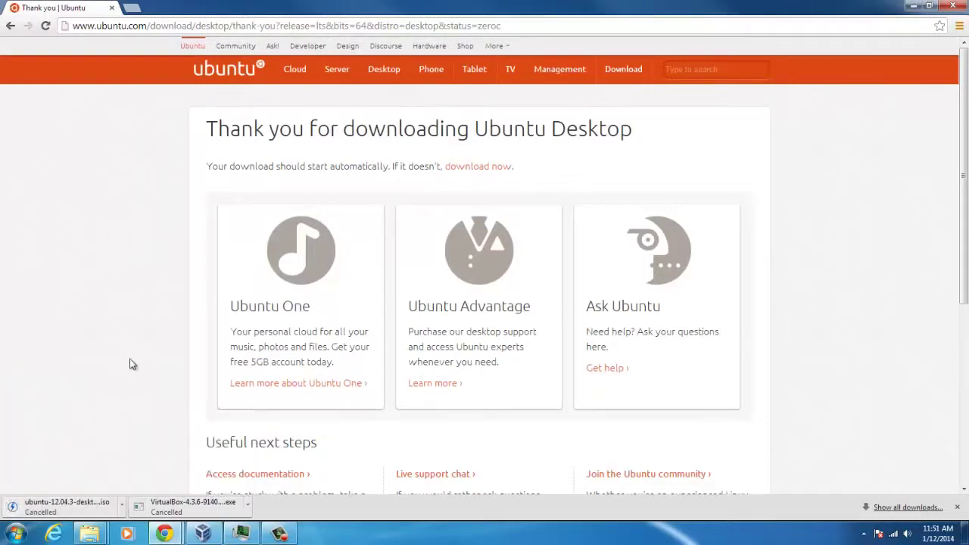
{"action": "left_click", "coordinate": [243, 536]}
{"action": "left_click", "coordinate": [243, 536]}
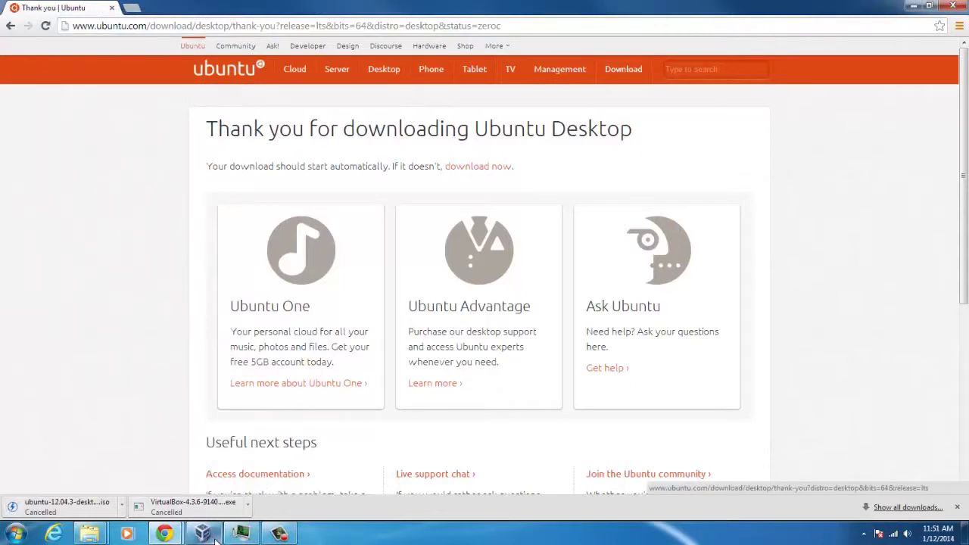
Step: Start a new VirtualBox machine named 'Ubuntu Demo' with version Ubuntu (64 bit)
{"action": "left_click", "coordinate": [203, 534]}
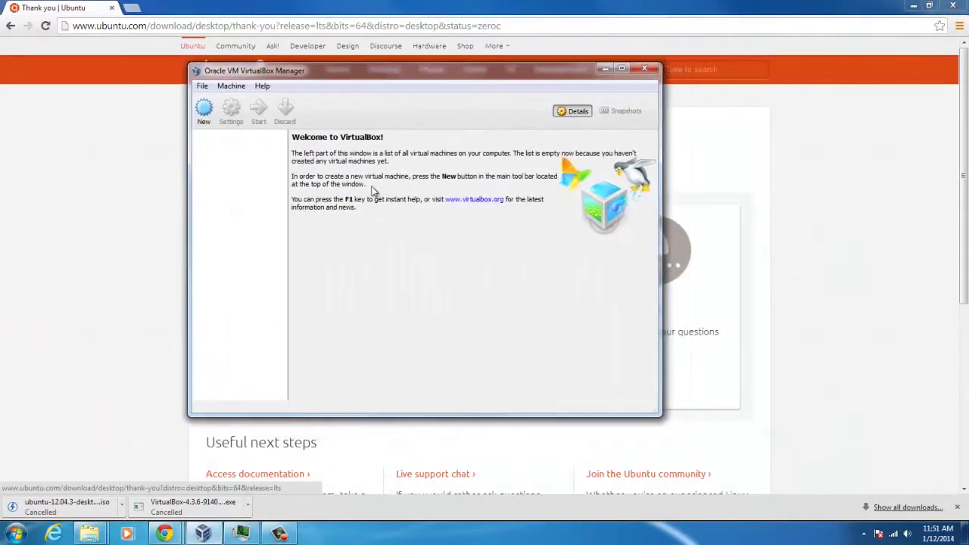
{"action": "left_click", "coordinate": [203, 112]}
{"action": "type", "text": "Ubuntu Demo"}
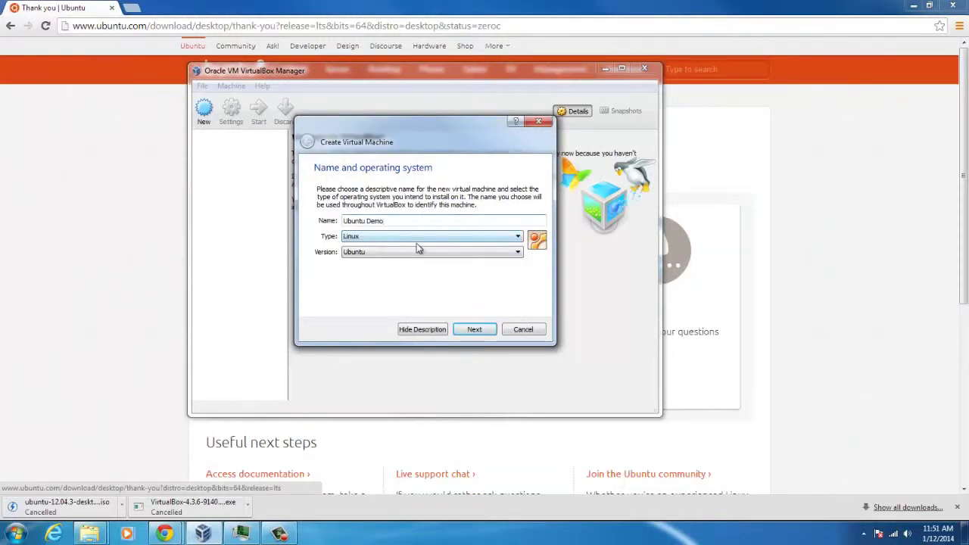
{"action": "left_click", "coordinate": [418, 251]}
{"action": "left_click", "coordinate": [518, 333]}
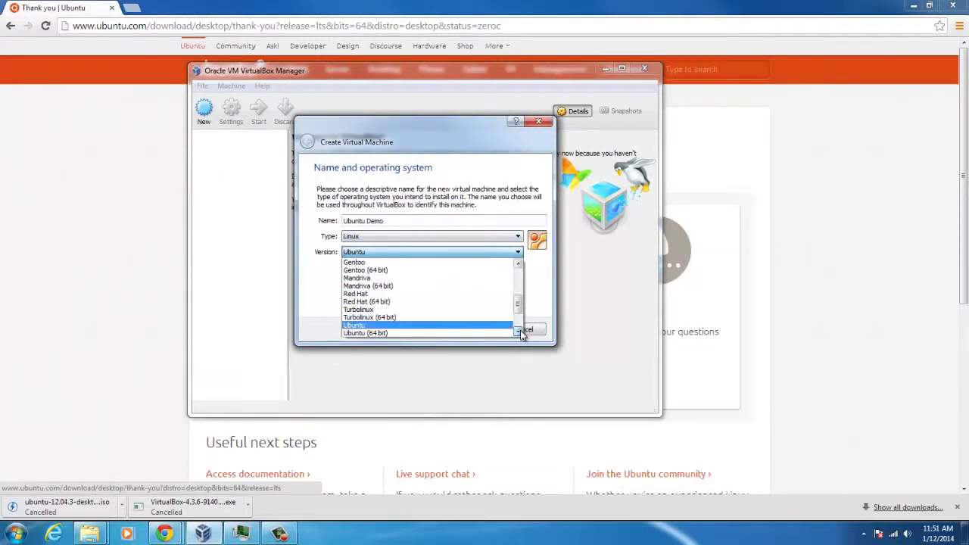
{"action": "left_click", "coordinate": [383, 327]}
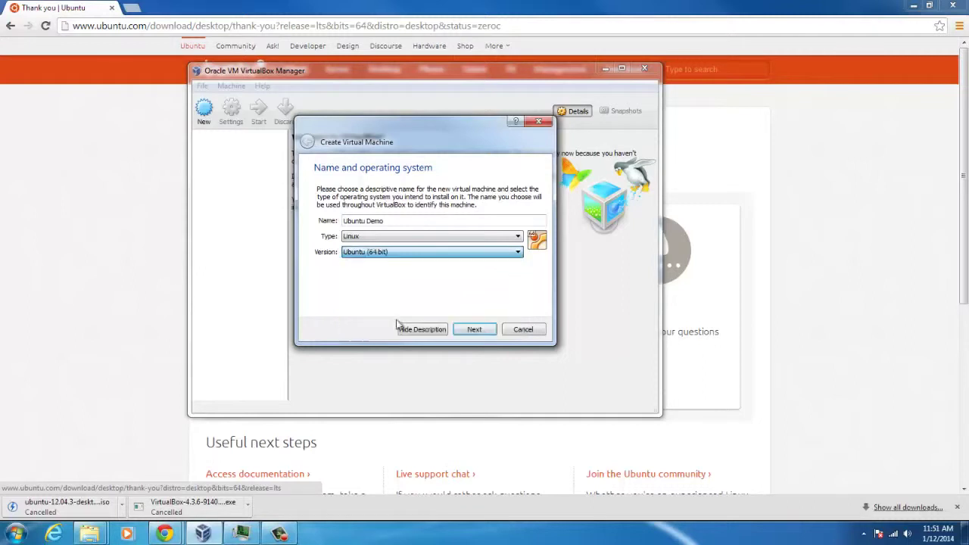
Step: Give the VM 2000 MB of memory
{"action": "left_click", "coordinate": [474, 330]}
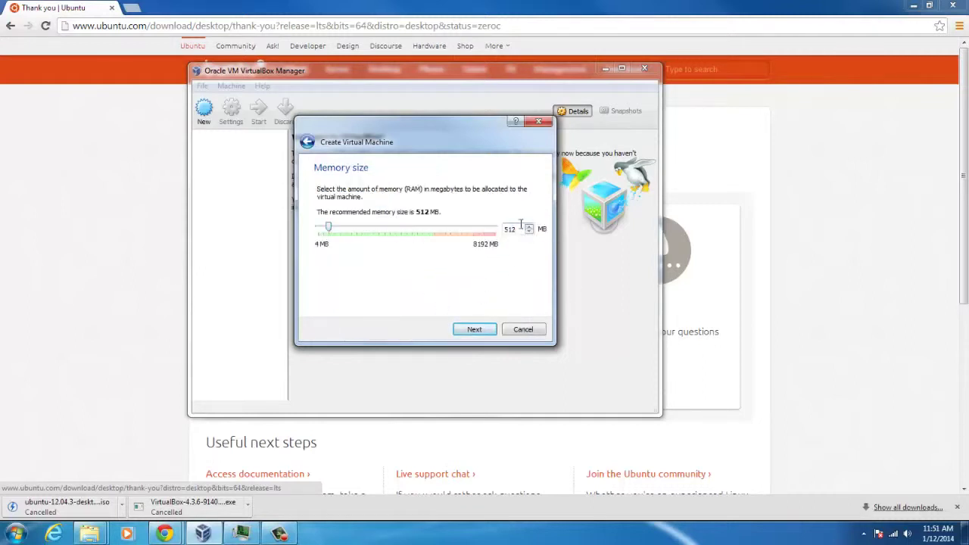
{"action": "type", "text": "2000"}
{"action": "mouse_move", "coordinate": [413, 152]}
{"action": "left_mouse_down"}
{"action": "mouse_move", "coordinate": [411, 175]}
{"action": "mouse_move", "coordinate": [418, 141]}
{"action": "left_mouse_up"}
Step: Create a new VDI virtual hard drive with fixed-size storage
{"action": "left_click", "coordinate": [483, 345]}
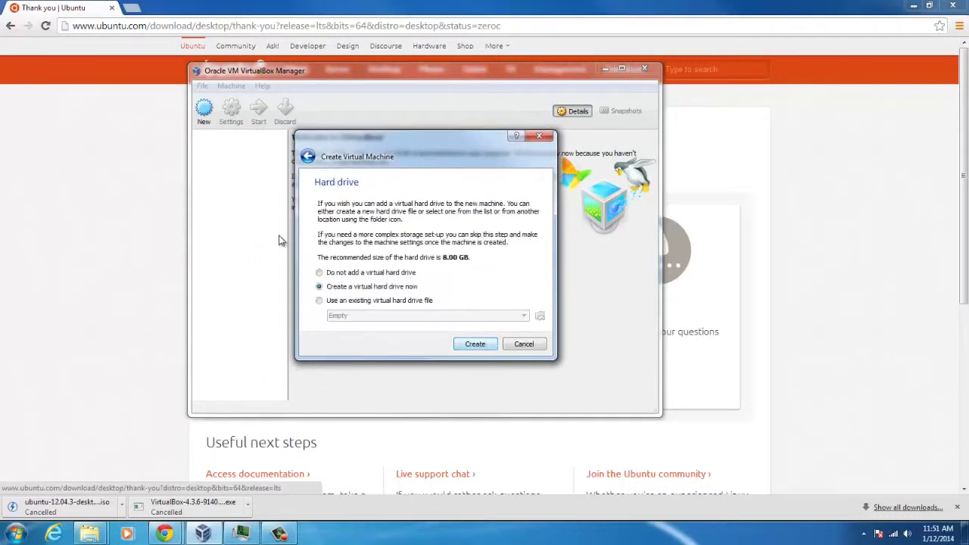
{"action": "left_click", "coordinate": [478, 346]}
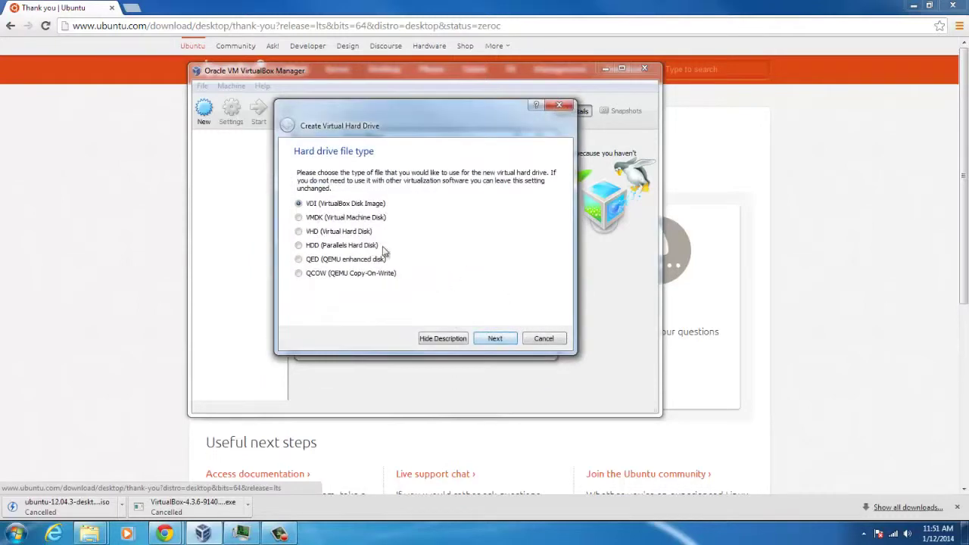
{"action": "left_click", "coordinate": [495, 339]}
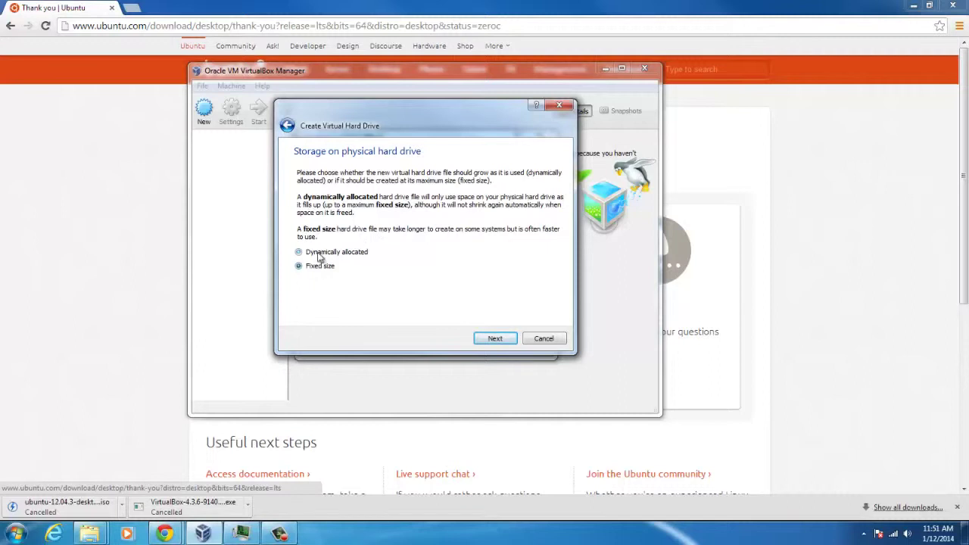
{"action": "left_click", "coordinate": [493, 340]}
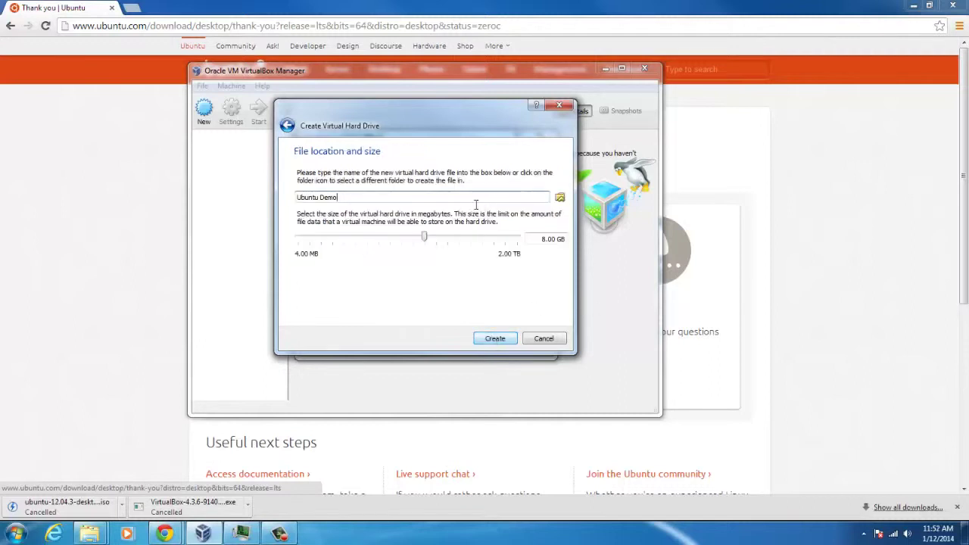
Step: Set the disk size to 30 GB and create the drive
{"action": "left_click", "coordinate": [544, 240]}
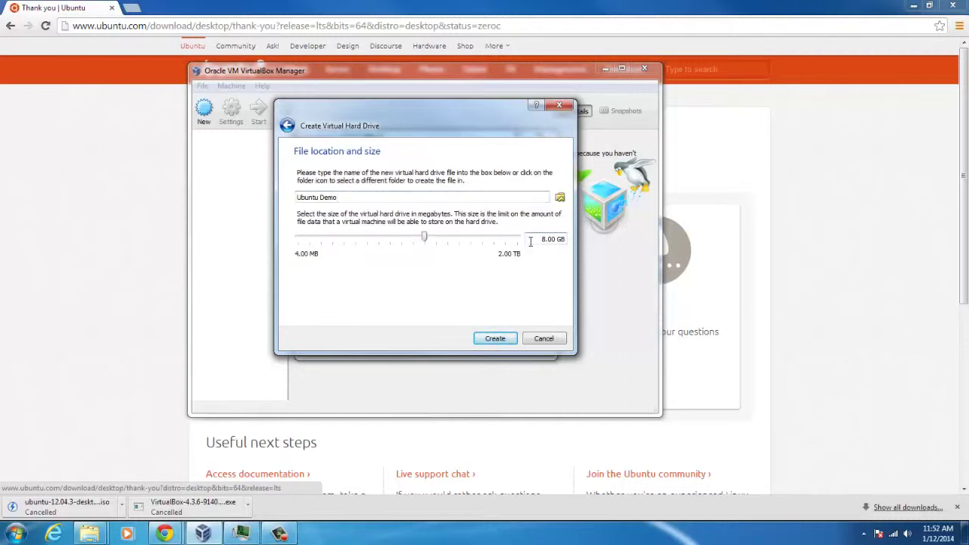
{"action": "key", "text": "Delete"}
{"action": "type", "text": "30"}
{"action": "left_click", "coordinate": [356, 198]}
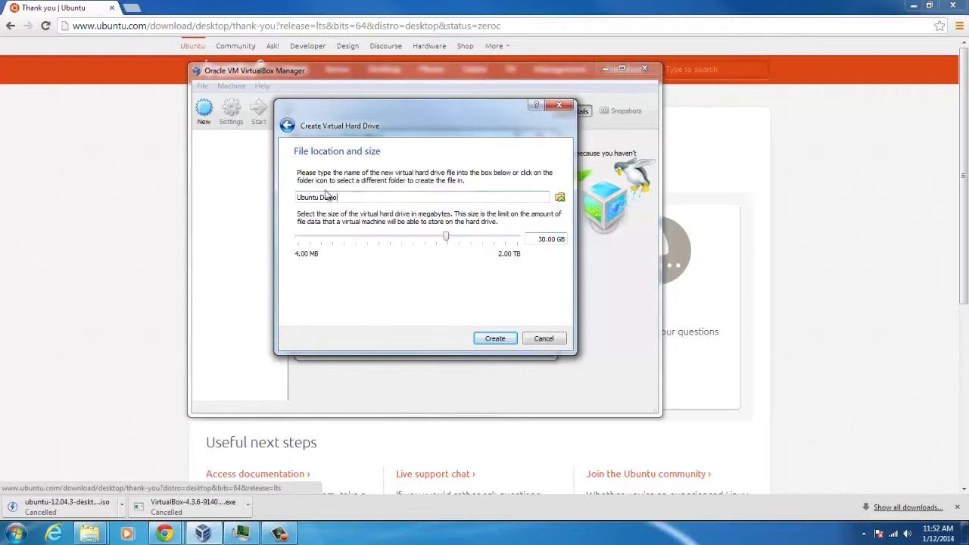
{"action": "left_click", "coordinate": [493, 339]}
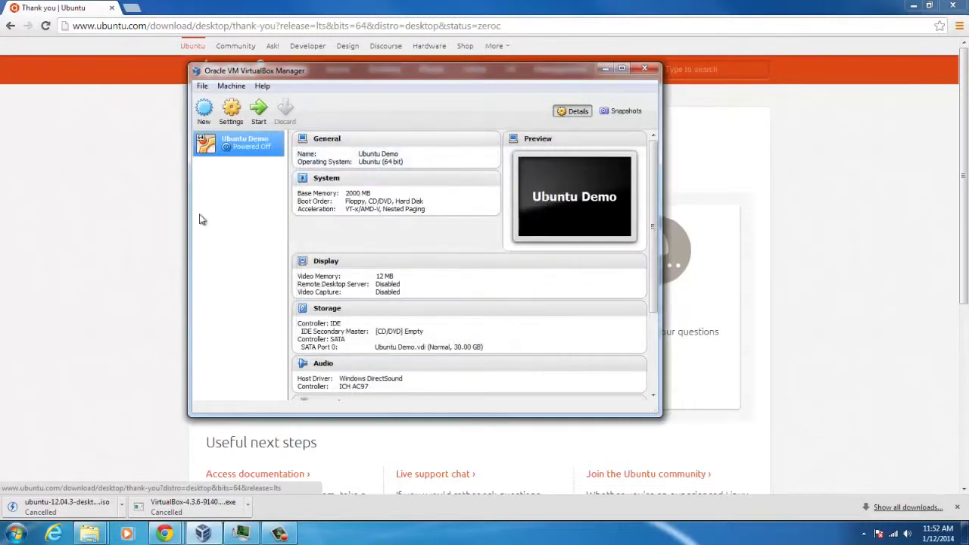
Step: Attach Ubuntu Demo's network adapter as a Bridged Adapter and save
{"action": "left_click", "coordinate": [229, 117]}
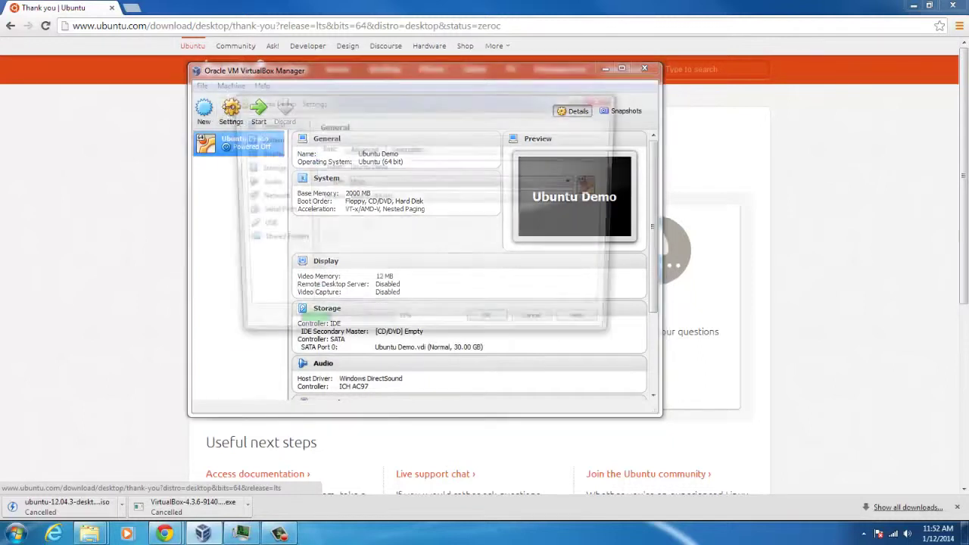
{"action": "left_click", "coordinate": [267, 197]}
{"action": "left_click", "coordinate": [446, 182]}
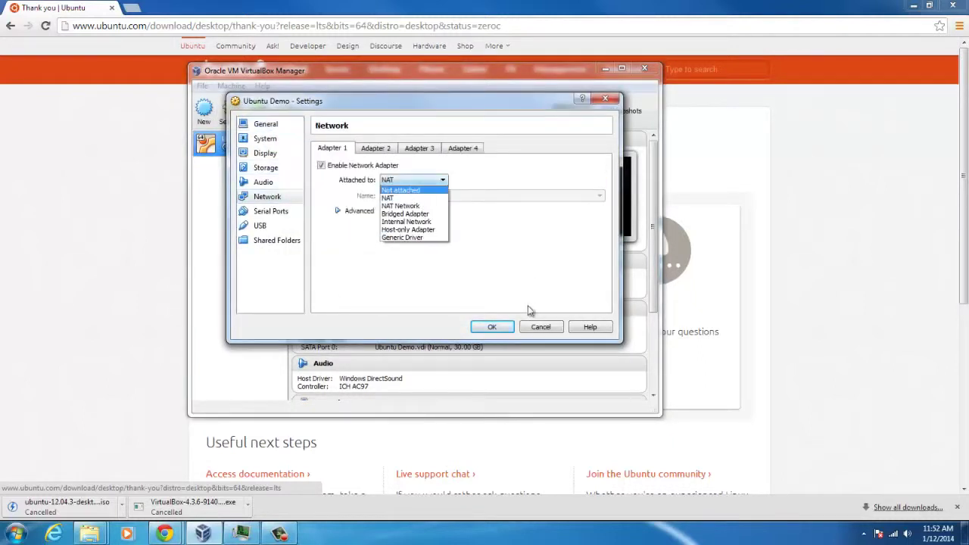
{"action": "left_click", "coordinate": [437, 219]}
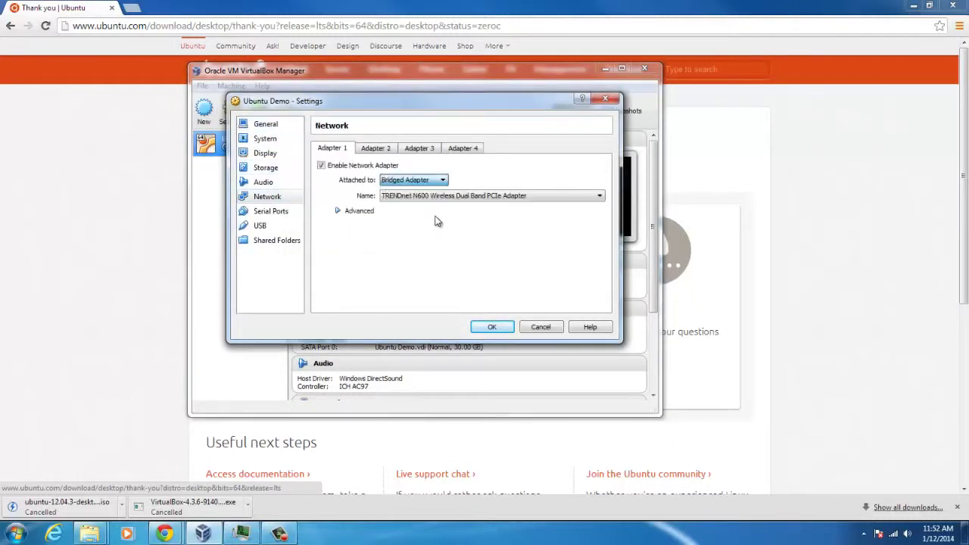
{"action": "left_click", "coordinate": [337, 211]}
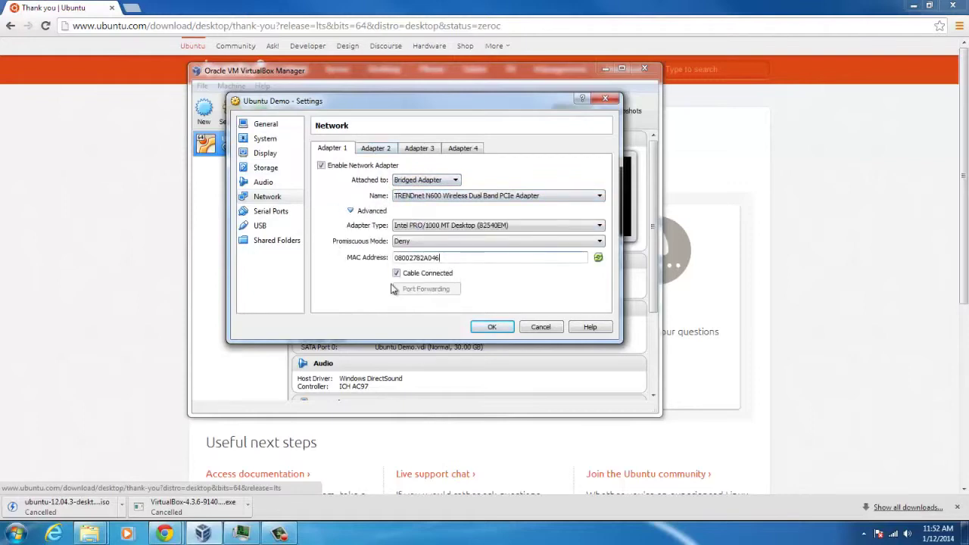
{"action": "left_click", "coordinate": [491, 327]}
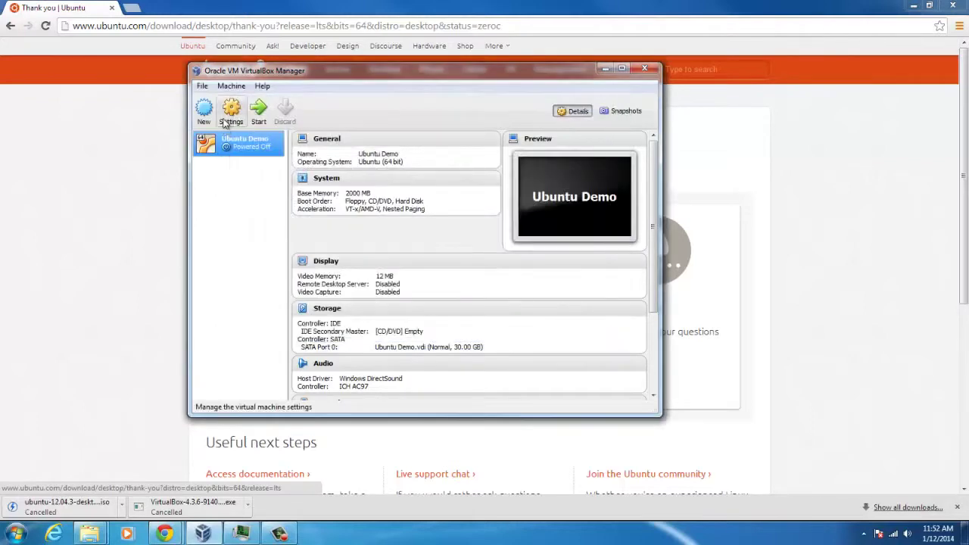
Step: Set 2 processors with VT-x/AMD-V enabled in System settings and save
{"action": "left_click", "coordinate": [229, 110]}
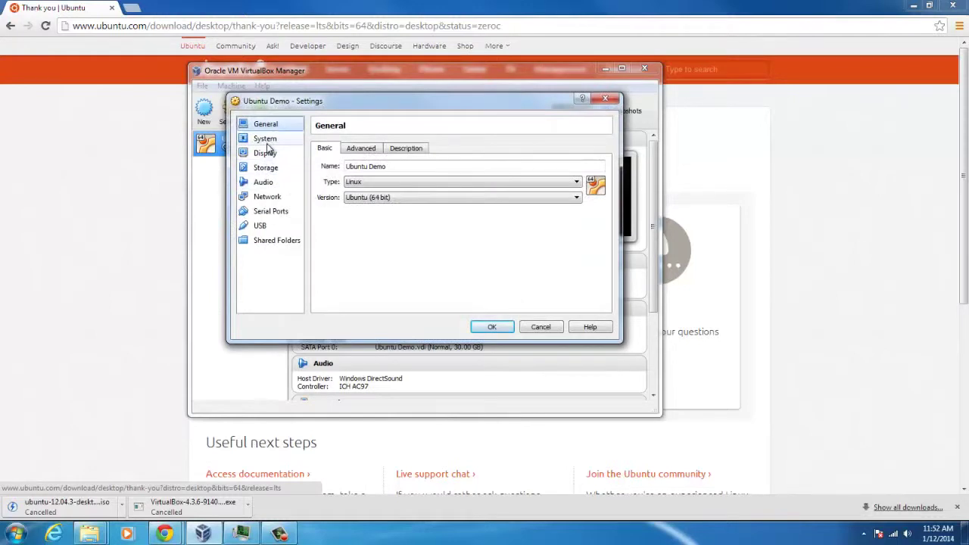
{"action": "left_click", "coordinate": [266, 141]}
{"action": "left_click", "coordinate": [385, 148]}
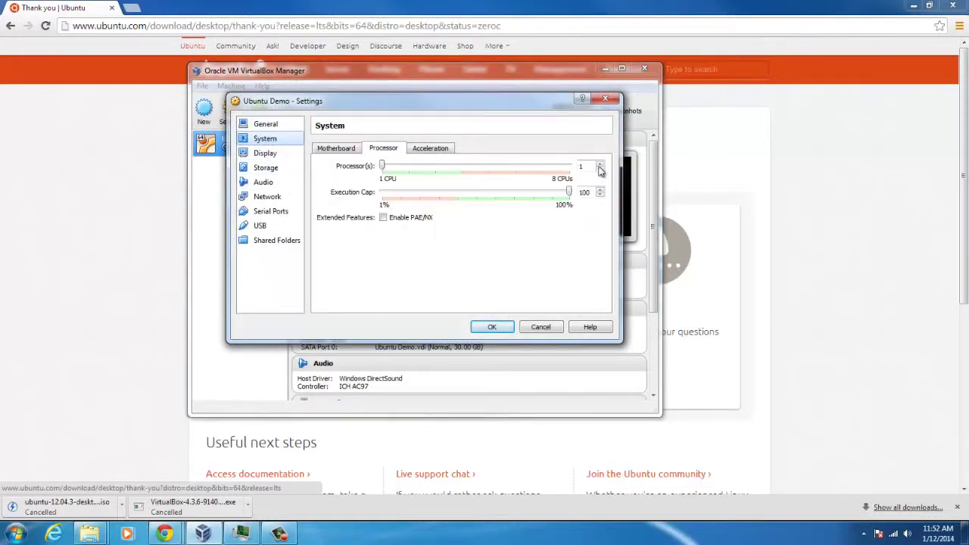
{"action": "left_click", "coordinate": [337, 151]}
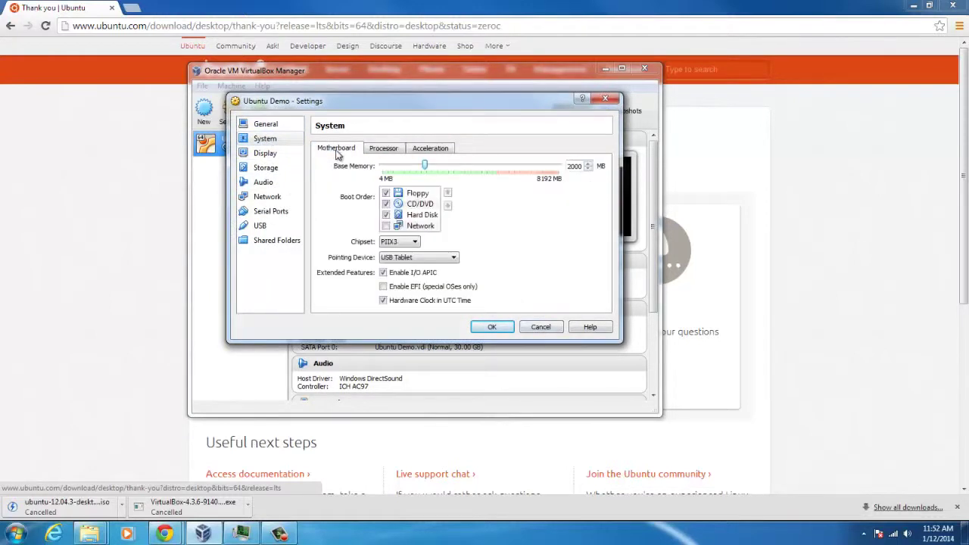
{"action": "left_click", "coordinate": [431, 149]}
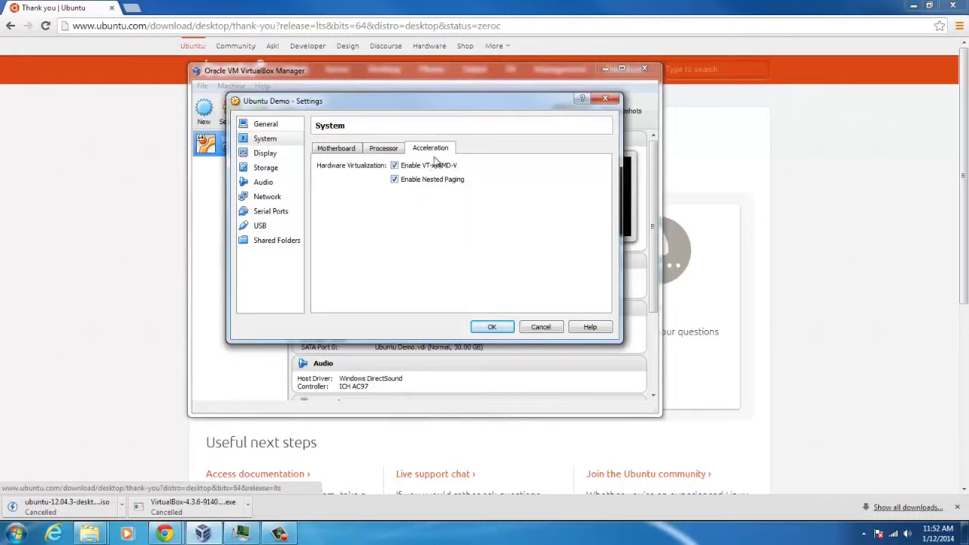
{"action": "left_click", "coordinate": [429, 165]}
{"action": "left_click", "coordinate": [429, 165]}
{"action": "left_click", "coordinate": [383, 148]}
{"action": "left_click", "coordinate": [492, 326]}
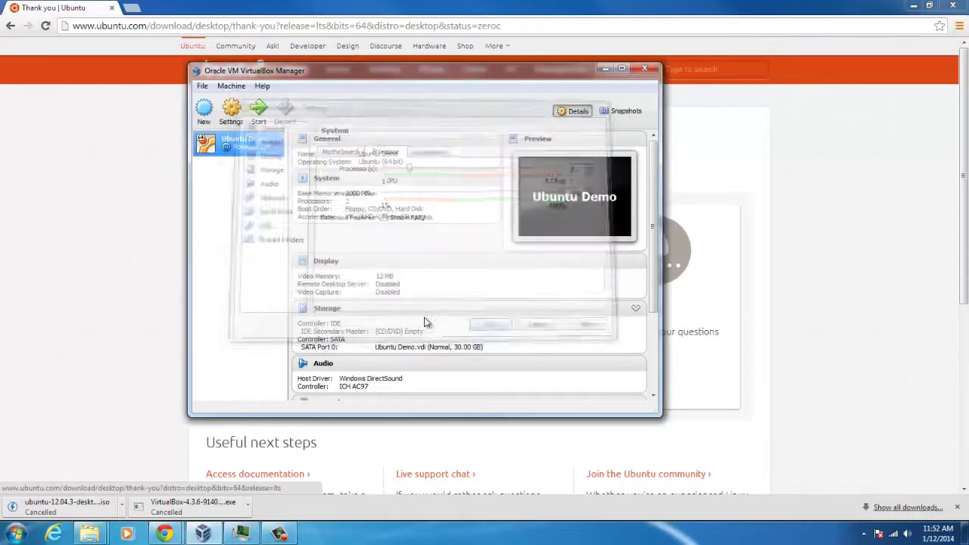
{"action": "key", "text": "ctrl+s"}
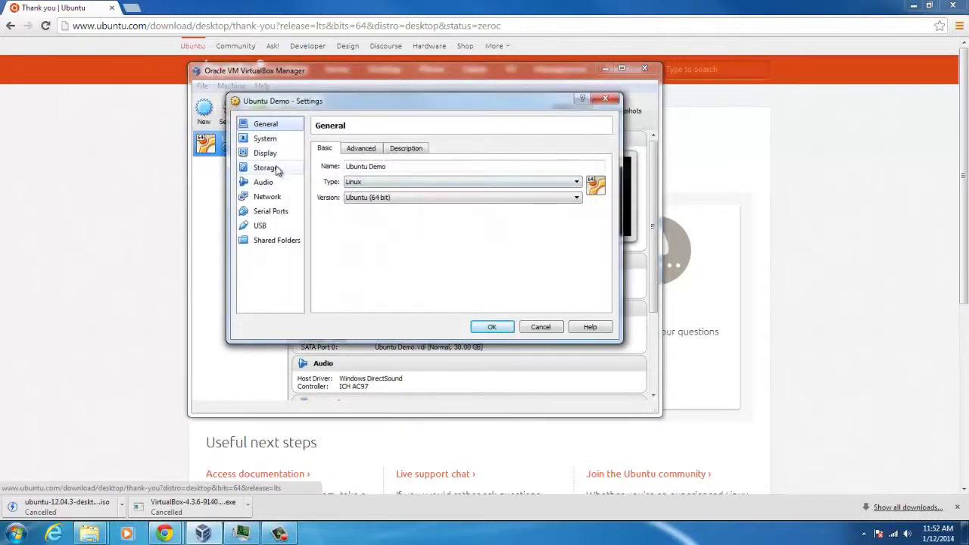
Step: Load ubuntu-12.04.3-desktop-amd64.iso into the empty IDE CD/DVD slot and save Storage settings
{"action": "left_click", "coordinate": [277, 168]}
{"action": "left_click", "coordinate": [350, 175]}
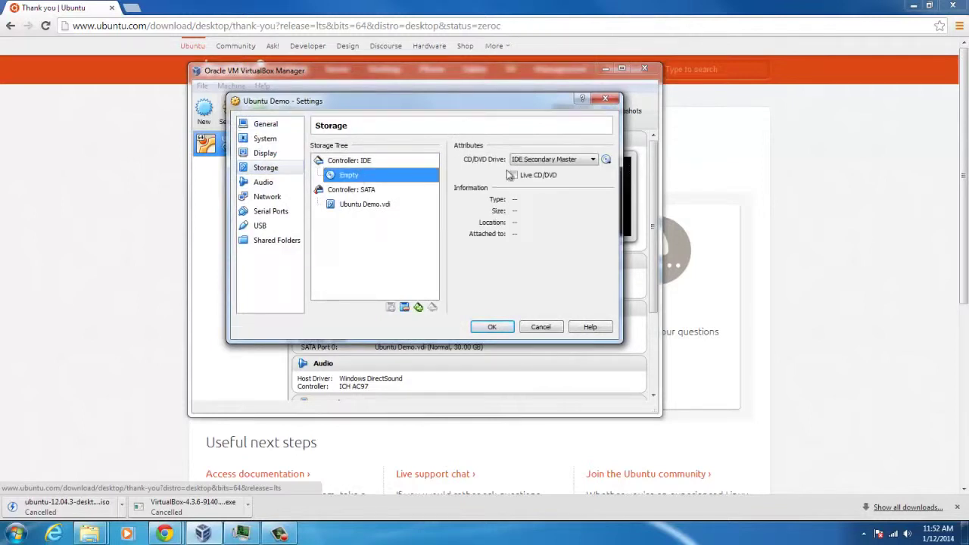
{"action": "left_click", "coordinate": [605, 159]}
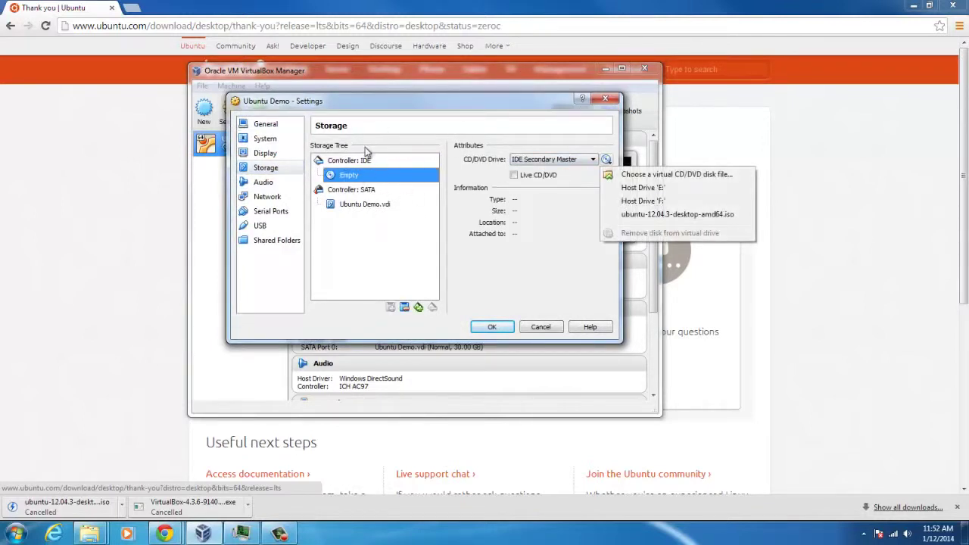
{"action": "left_click", "coordinate": [630, 177]}
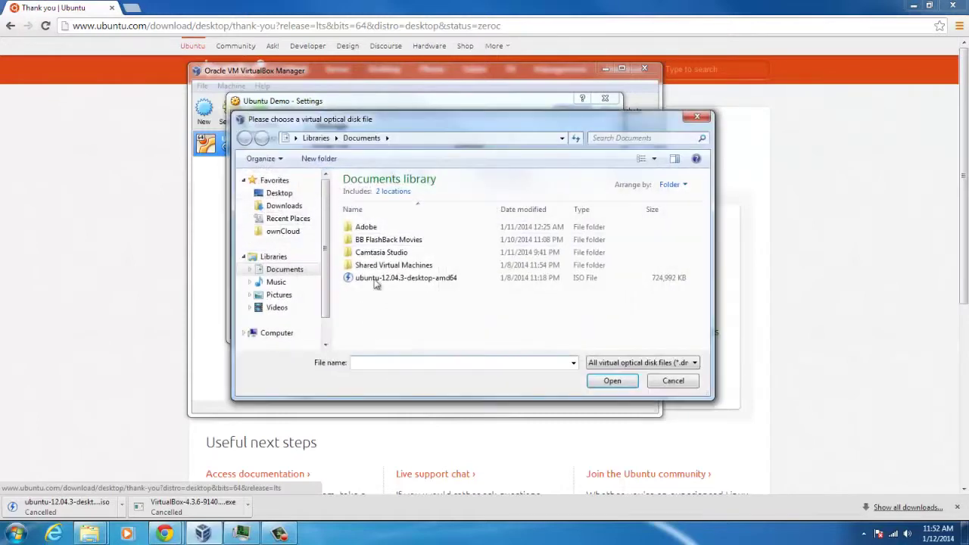
{"action": "left_click", "coordinate": [379, 280]}
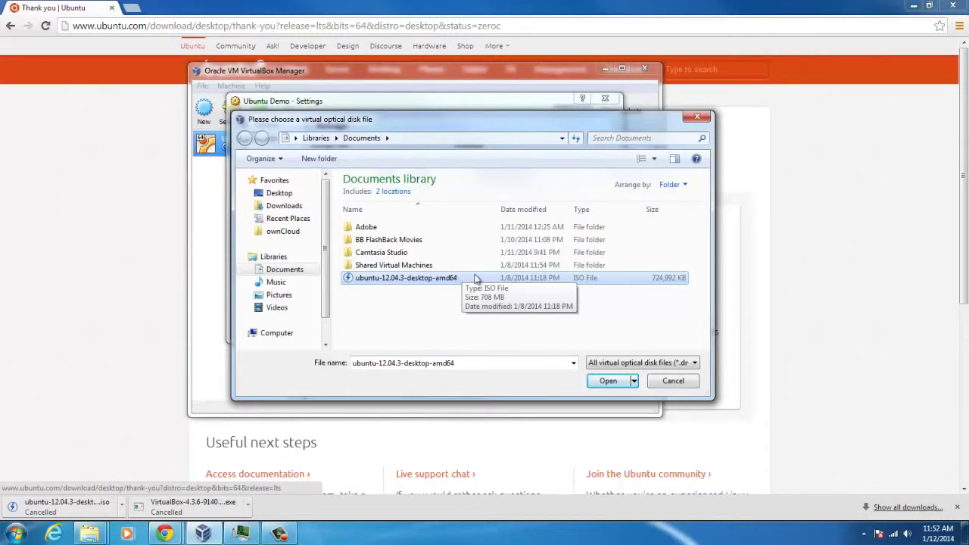
{"action": "left_click", "coordinate": [610, 381]}
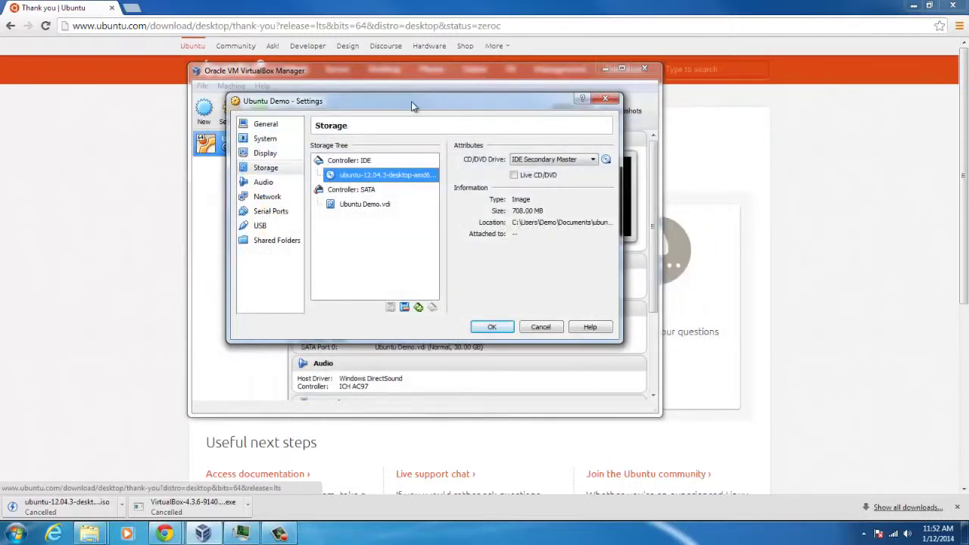
{"action": "mouse_move", "coordinate": [414, 104]}
{"action": "left_mouse_down"}
{"action": "mouse_move", "coordinate": [386, 169]}
{"action": "mouse_move", "coordinate": [404, 114]}
{"action": "left_mouse_up"}
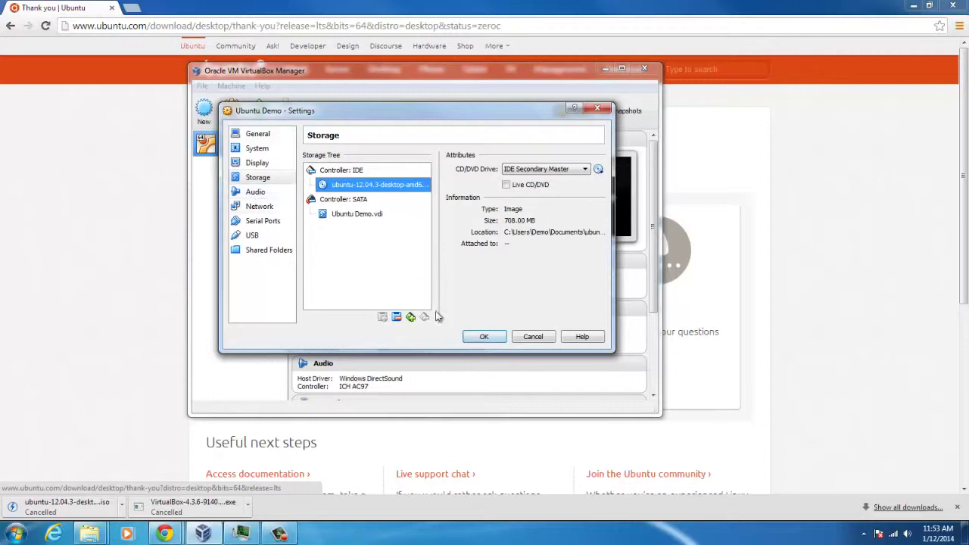
{"action": "left_click", "coordinate": [487, 336]}
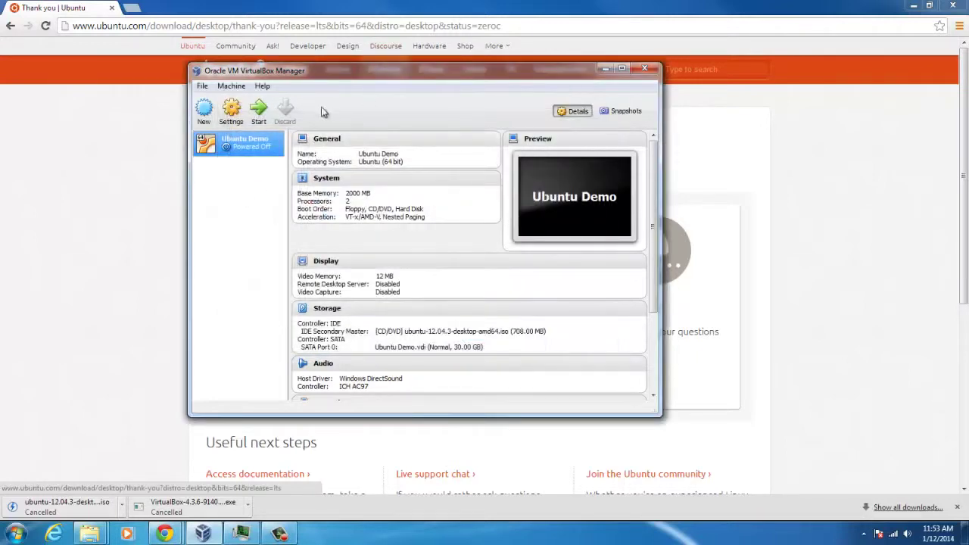
Step: Boot Ubuntu Demo and choose Install Ubuntu with 'Download updates while installing' ticked
{"action": "left_click", "coordinate": [258, 110]}
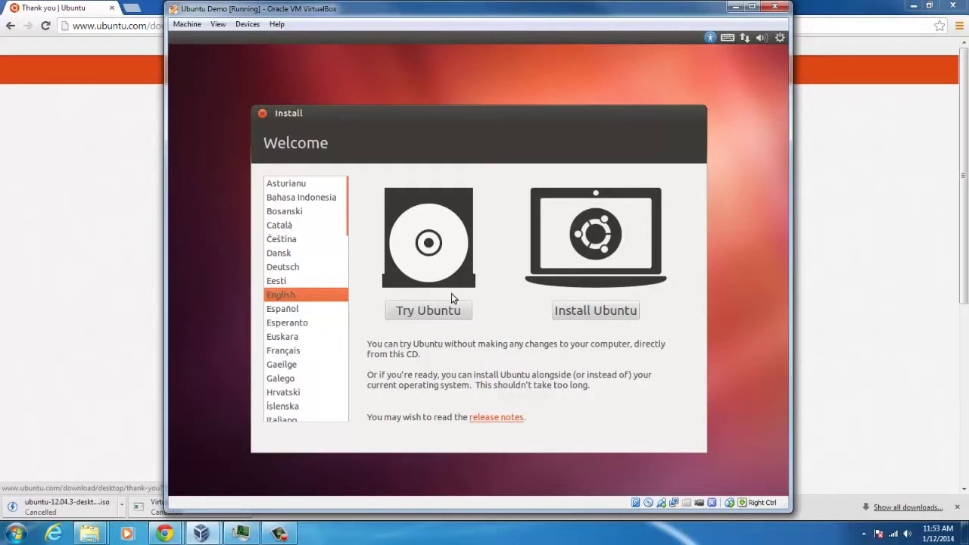
{"action": "left_click", "coordinate": [622, 313]}
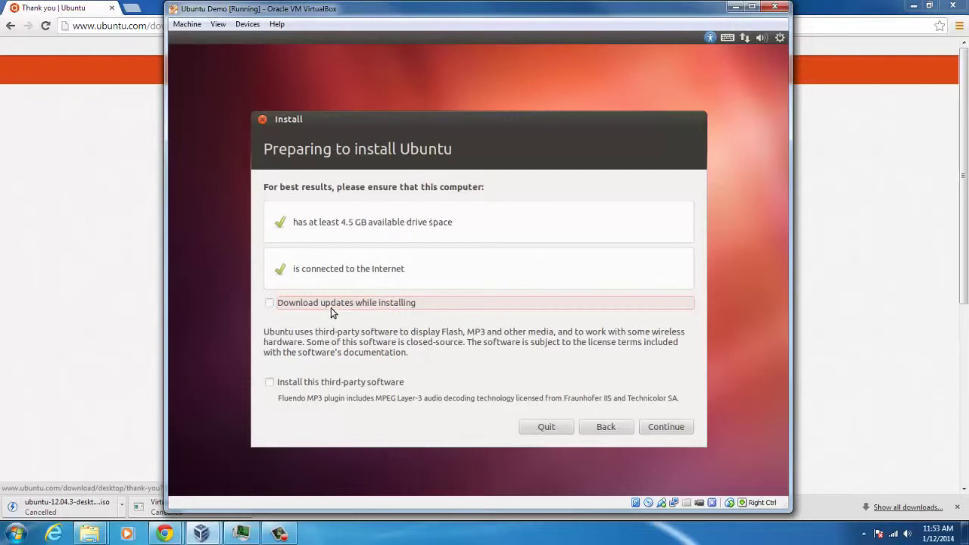
{"action": "left_click", "coordinate": [345, 305]}
{"action": "left_click", "coordinate": [662, 426]}
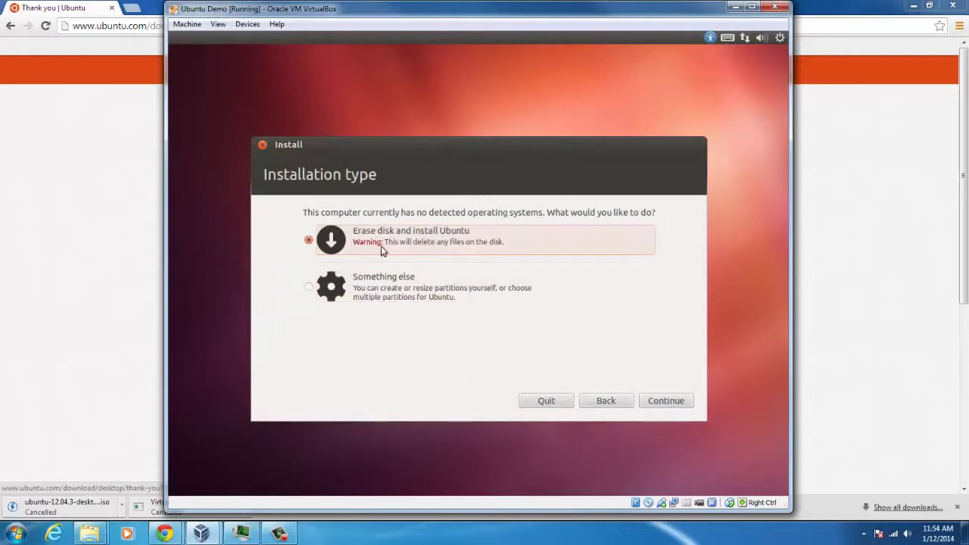
Step: Erase the disk, install to the 32.2 GB drive, and keep New York as location
{"action": "left_click", "coordinate": [679, 403]}
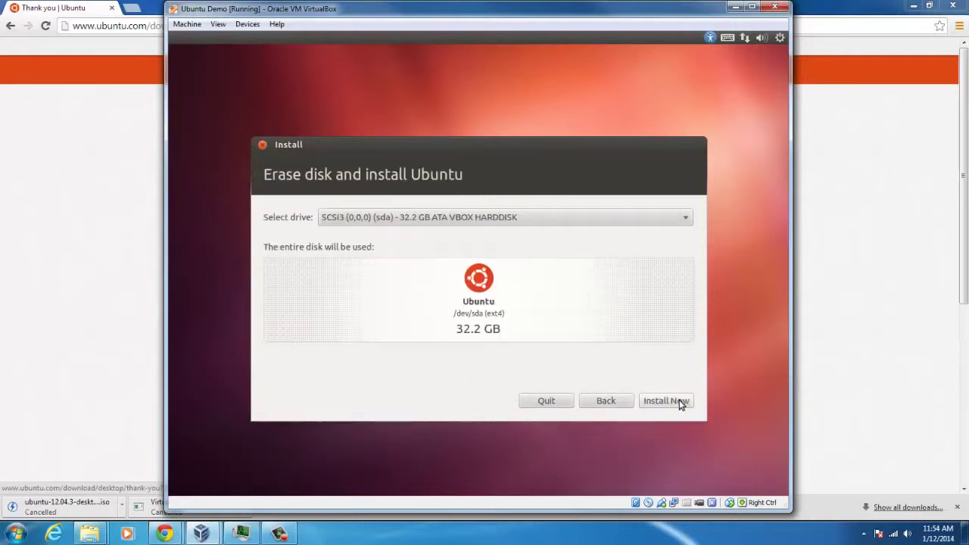
{"action": "left_click", "coordinate": [522, 219]}
{"action": "left_click", "coordinate": [502, 217]}
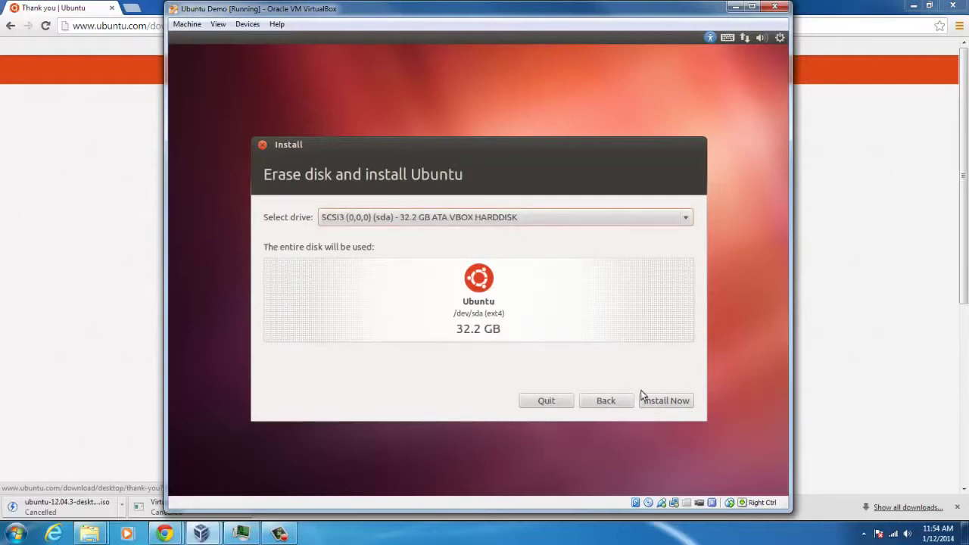
{"action": "left_click", "coordinate": [509, 218]}
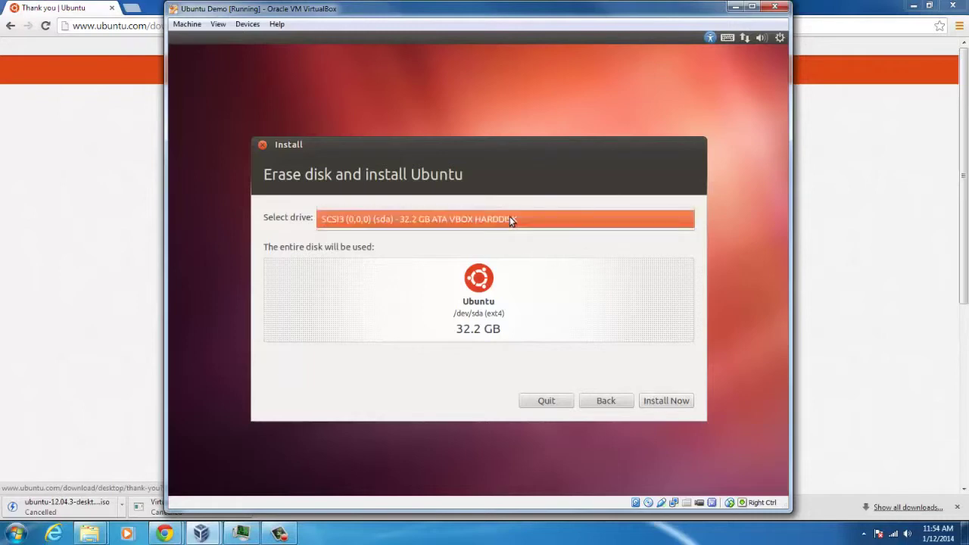
{"action": "left_click", "coordinate": [510, 217]}
{"action": "left_click", "coordinate": [666, 401]}
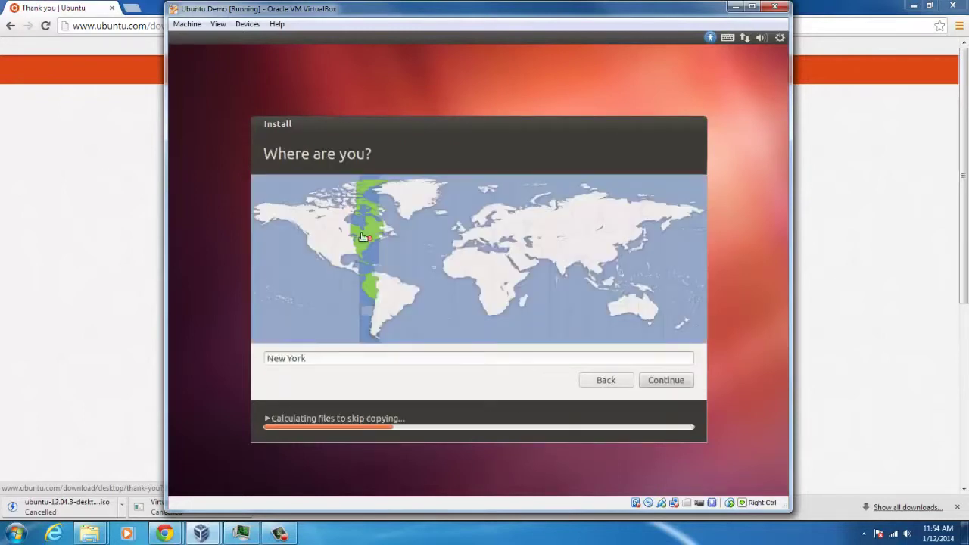
{"action": "left_click", "coordinate": [667, 381]}
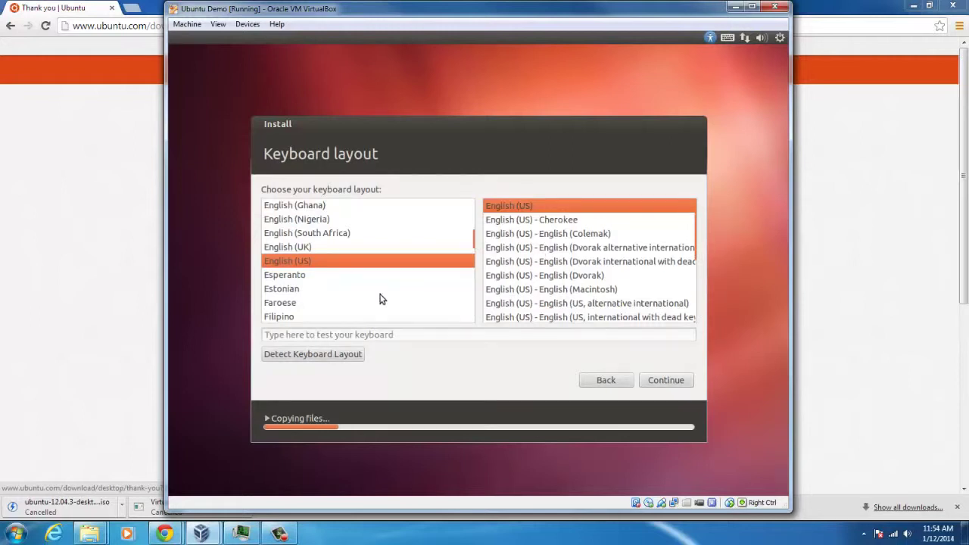
Step: Accept the English (US) keyboard, enter the user's full name and the account password twice
{"action": "left_click", "coordinate": [667, 380]}
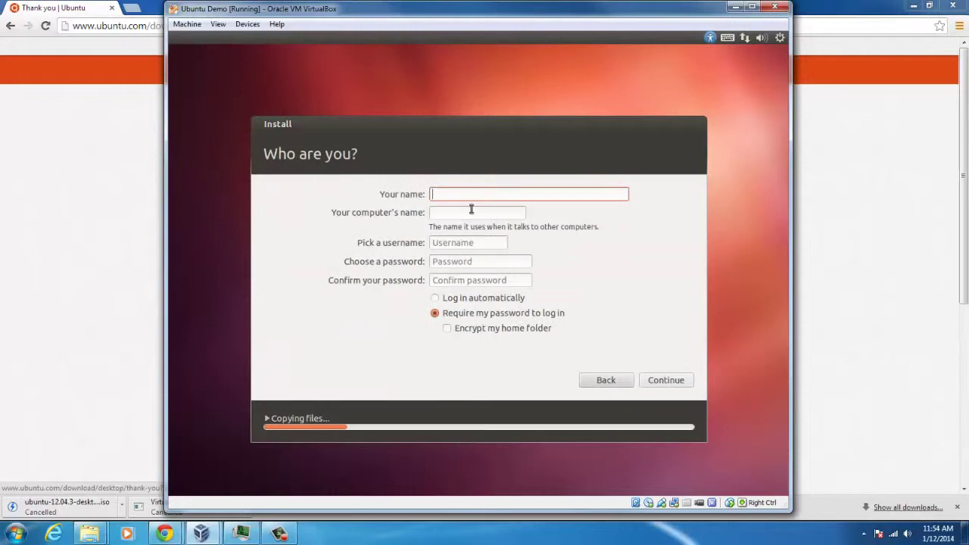
{"action": "type", "text": "Ben May"}
{"action": "key", "text": "Tab"}
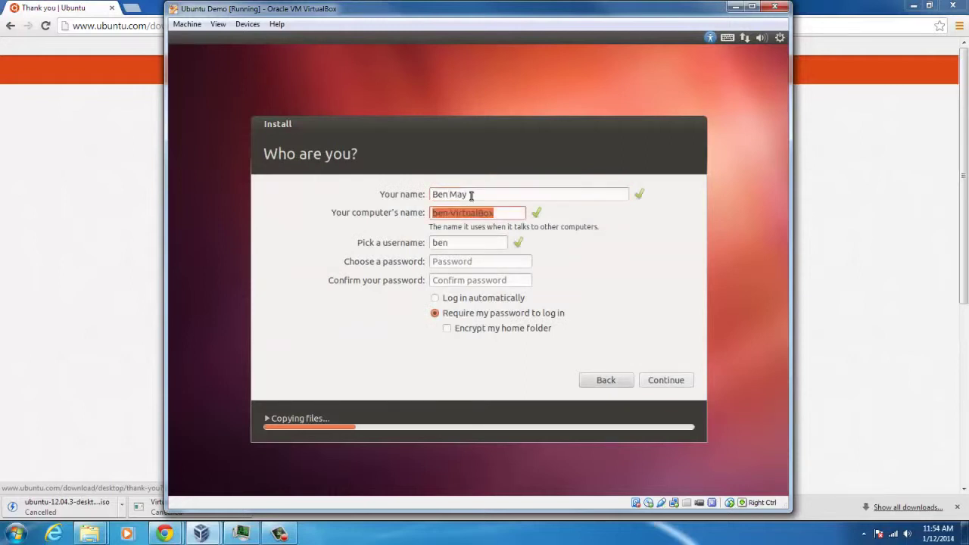
{"action": "key", "text": "Tab"}
{"action": "key", "text": "Tab"}
{"action": "type", "text": "****"}
{"action": "key", "text": "Tab"}
{"action": "type", "text": "****"}
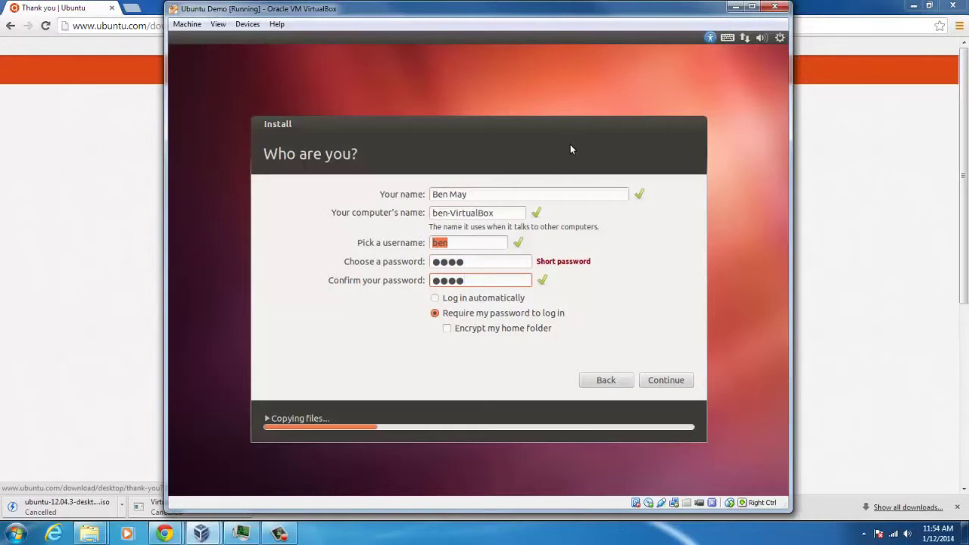
Step: Keep 'Require my password to log in' with home encryption off and continue installing
{"action": "left_click", "coordinate": [495, 213]}
{"action": "left_click", "coordinate": [477, 241]}
{"action": "left_click", "coordinate": [482, 262]}
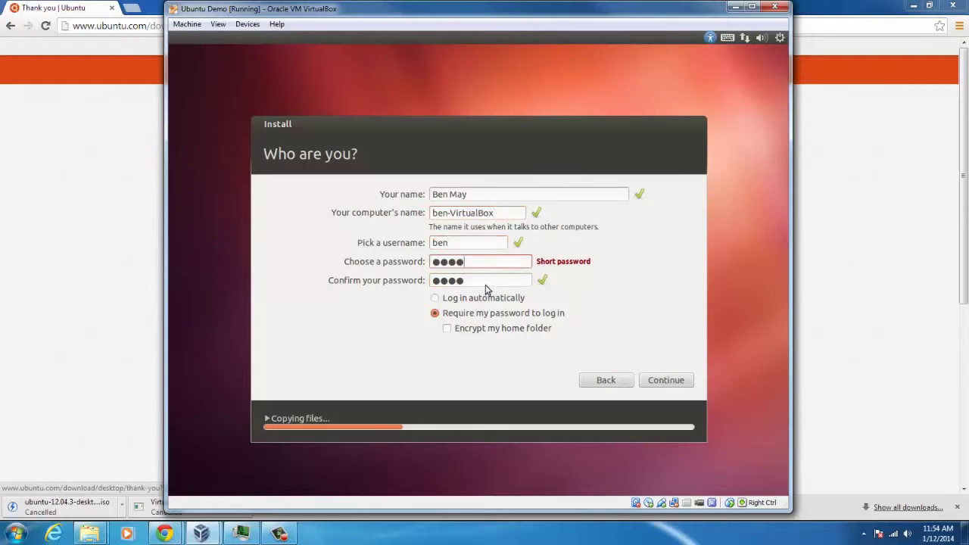
{"action": "left_click", "coordinate": [504, 196]}
{"action": "left_click", "coordinate": [505, 214]}
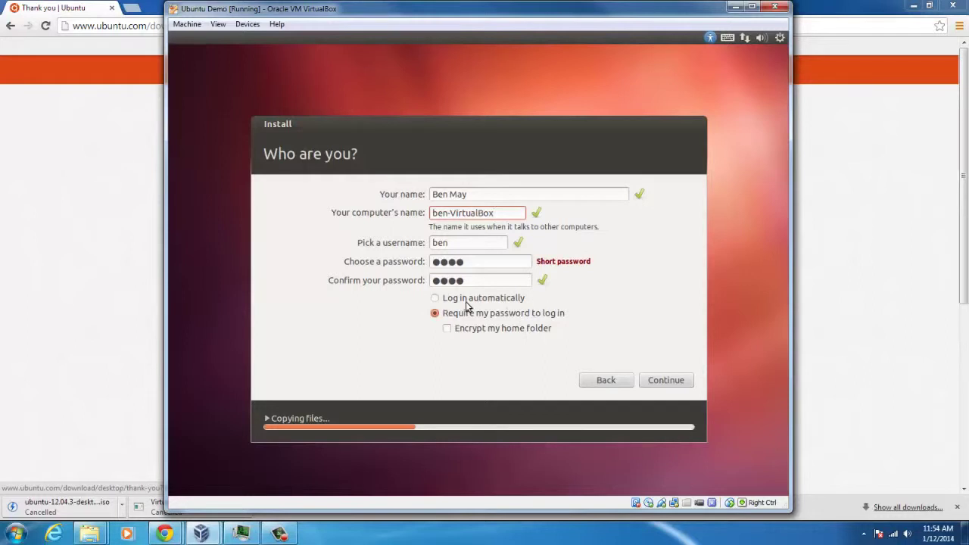
{"action": "left_click", "coordinate": [496, 313]}
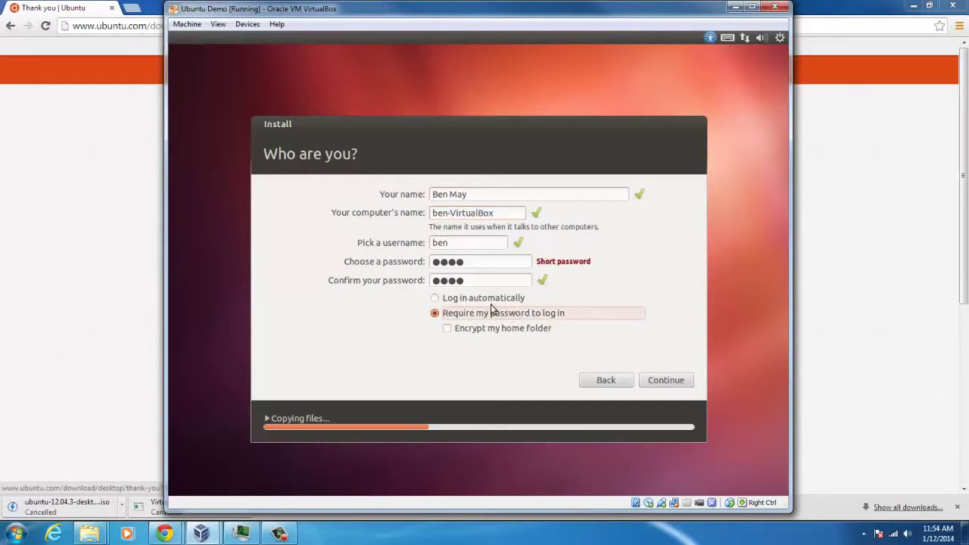
{"action": "left_click", "coordinate": [488, 299]}
{"action": "left_click", "coordinate": [485, 313]}
{"action": "left_click", "coordinate": [471, 334]}
{"action": "left_click", "coordinate": [468, 337]}
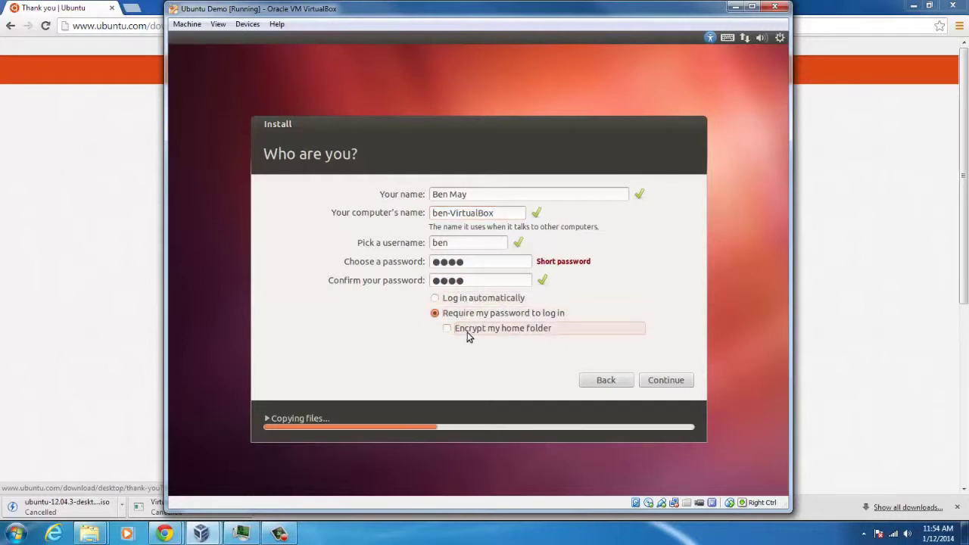
{"action": "left_click", "coordinate": [669, 380]}
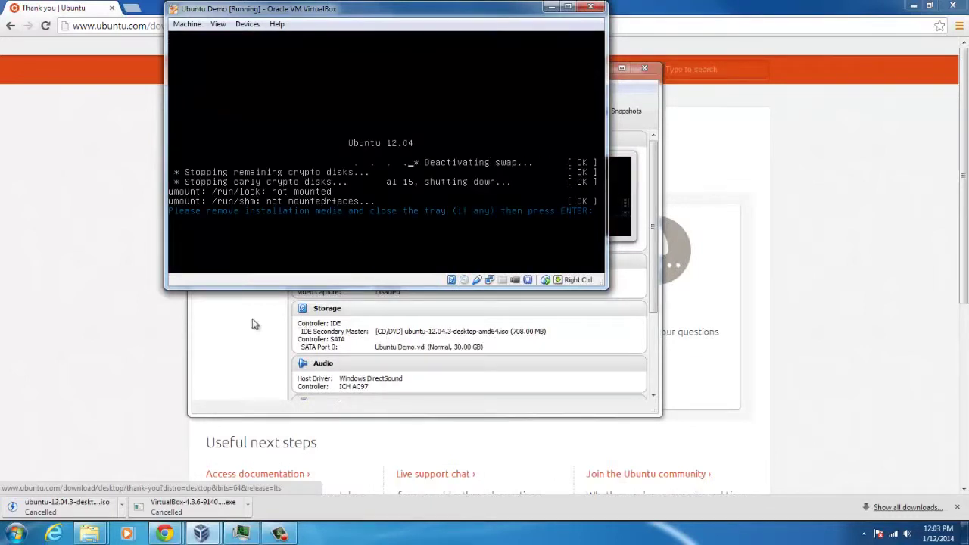
Step: Check in the VM's Storage settings that the IDE optical drive is Empty, then close with OK
{"action": "left_click", "coordinate": [399, 331]}
{"action": "key", "text": "ctrl+s"}
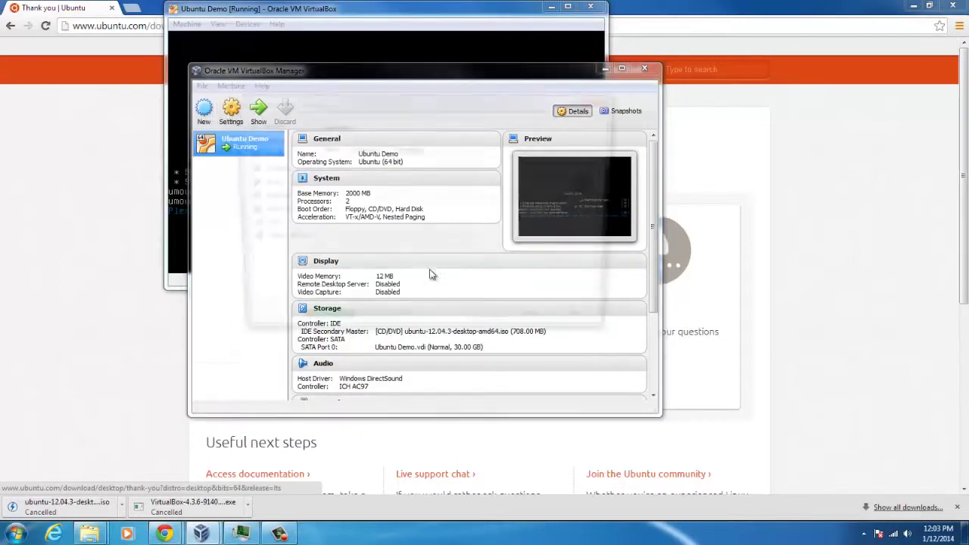
{"action": "left_click", "coordinate": [272, 169]}
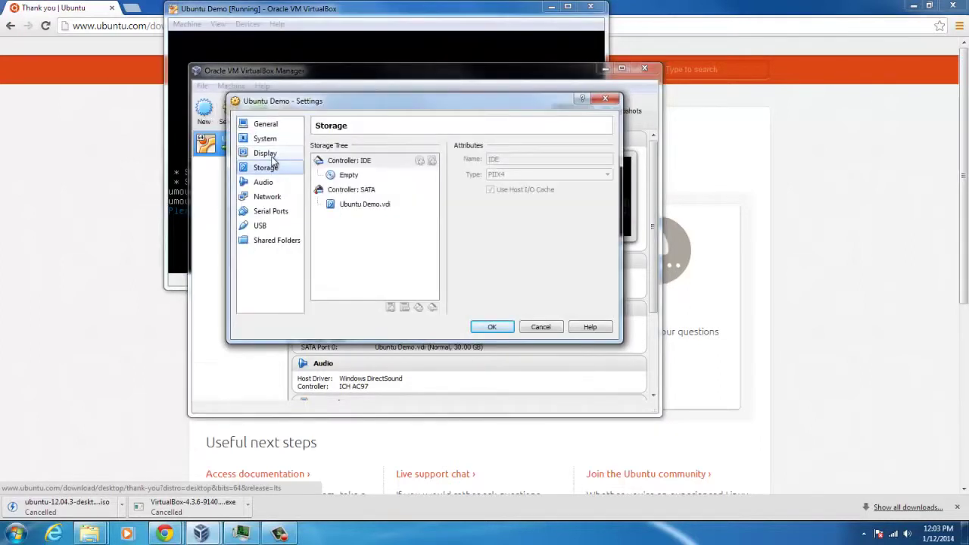
{"action": "left_click", "coordinate": [346, 175]}
{"action": "left_click", "coordinate": [368, 162]}
{"action": "left_click", "coordinate": [362, 176]}
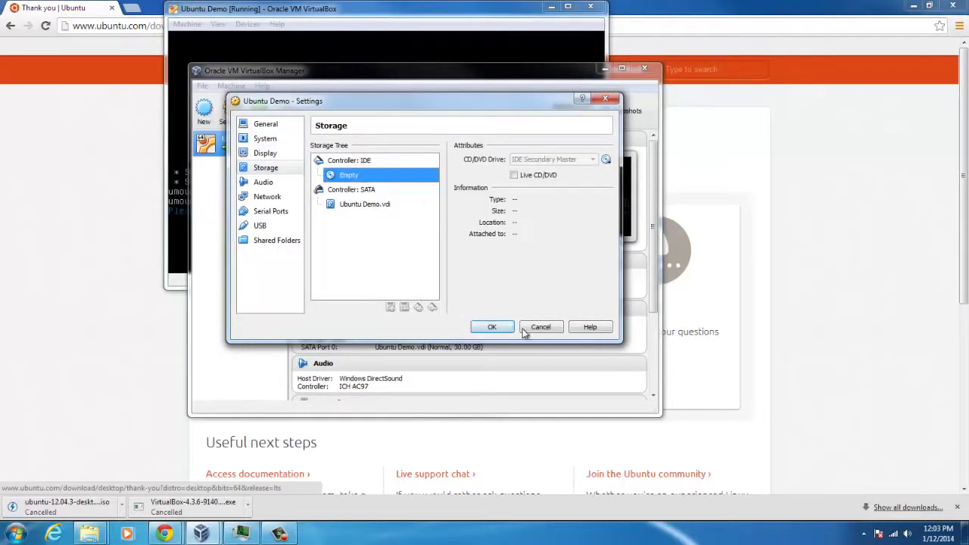
{"action": "left_click", "coordinate": [504, 329]}
Step: Reboot the Ubuntu VM and log in to the desktop with the account password
{"action": "key", "text": "Return"}
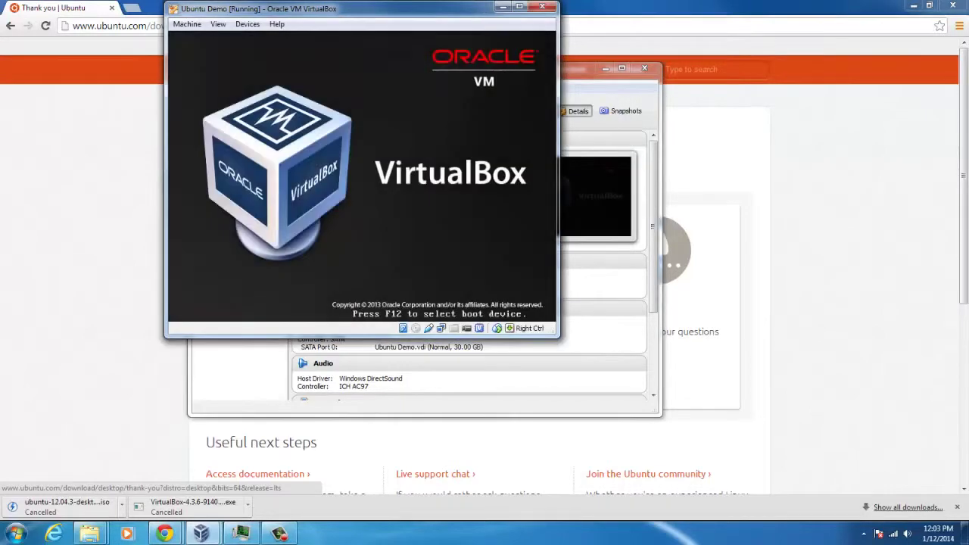
{"action": "left_click_drag", "start_coordinate": [352, 5], "coordinate": [444, 107]}
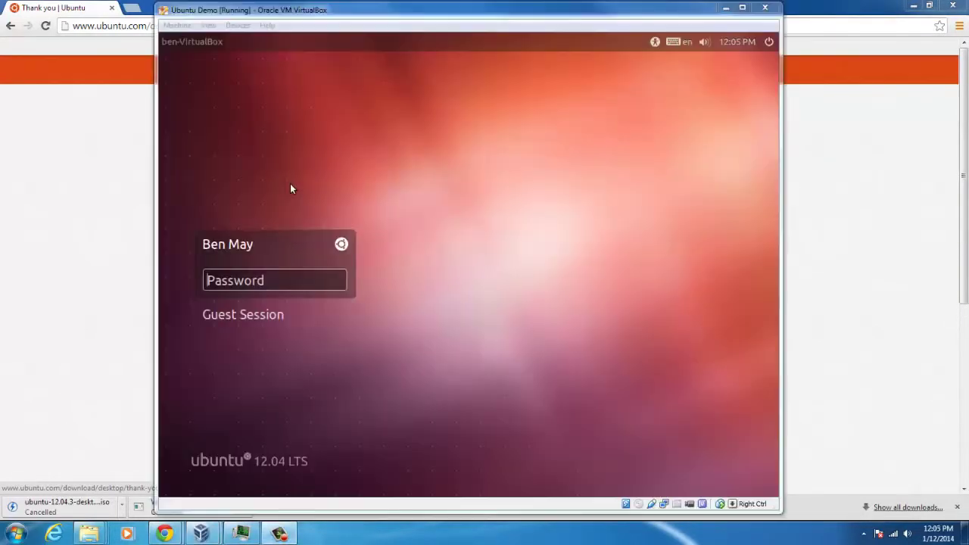
{"action": "left_click", "coordinate": [285, 279]}
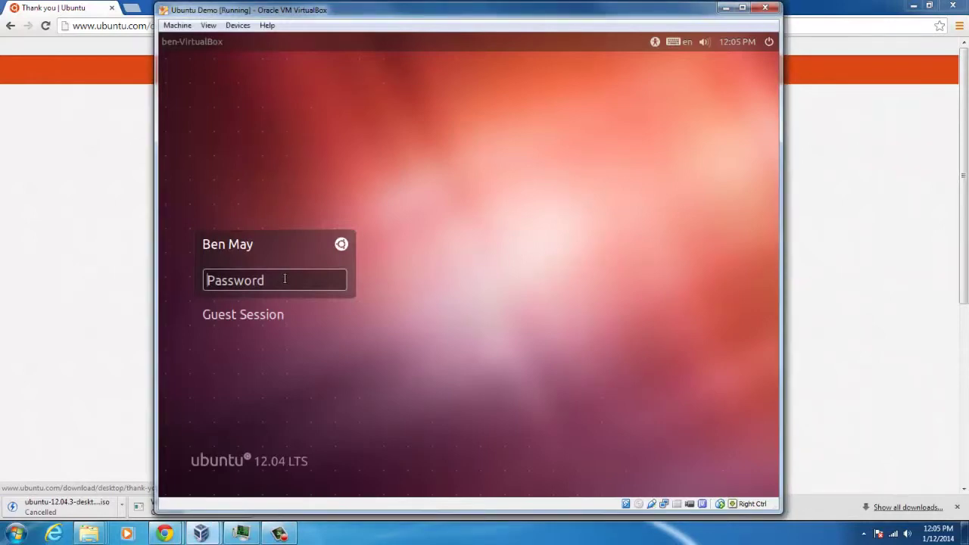
{"action": "type", "text": "12345"}
{"action": "key", "text": "Return"}
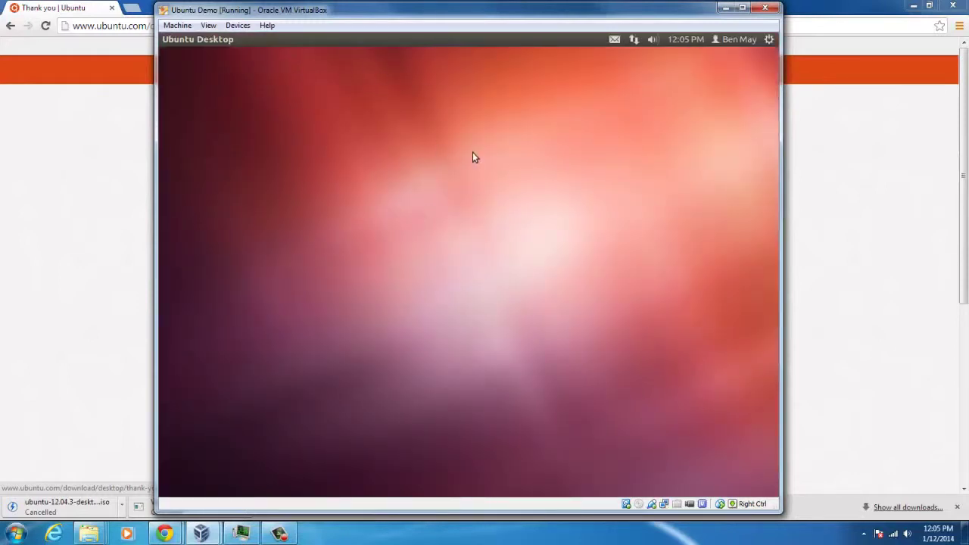
Step: Insert the Guest Additions CD image and run its installer, authenticating with the password
{"action": "left_click", "coordinate": [267, 25]}
{"action": "mouse_move", "coordinate": [237, 25]}
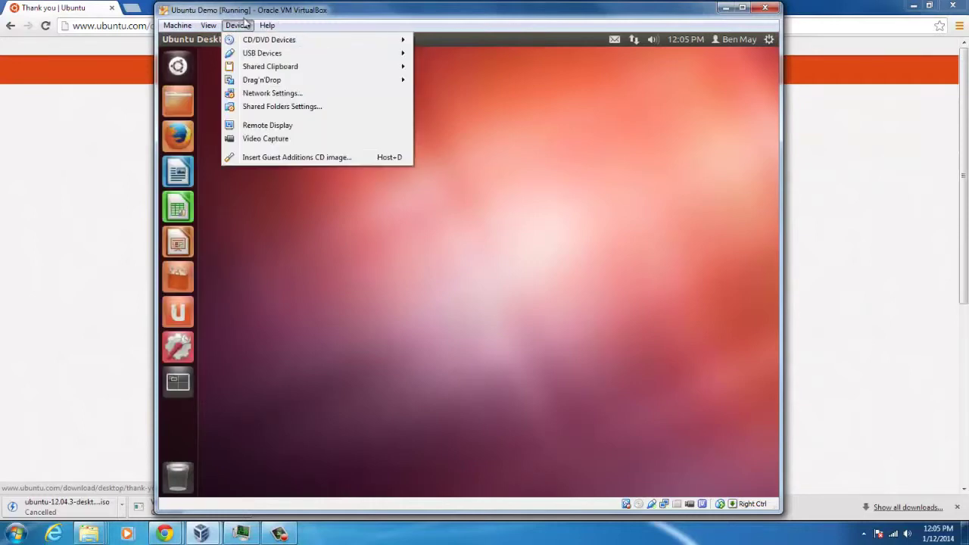
{"action": "left_click", "coordinate": [270, 157]}
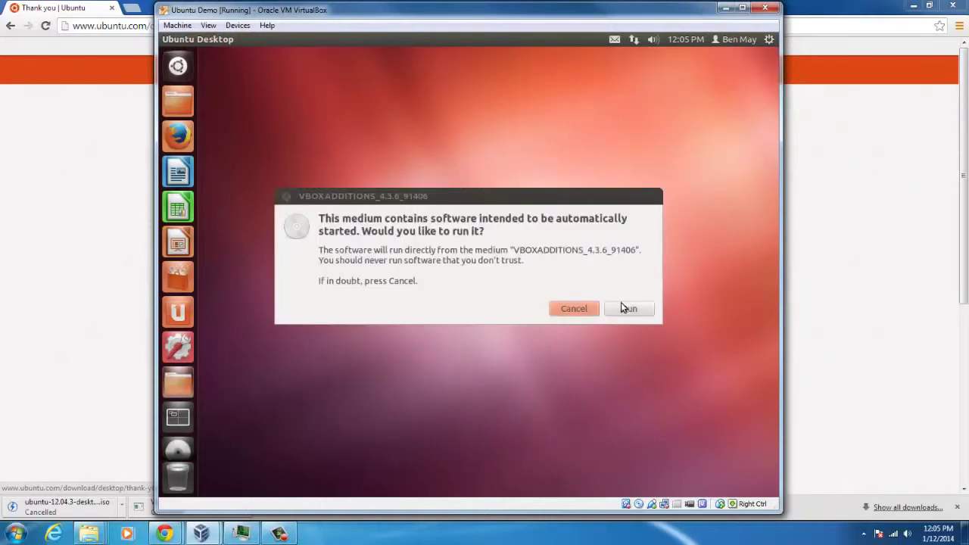
{"action": "left_click", "coordinate": [628, 309]}
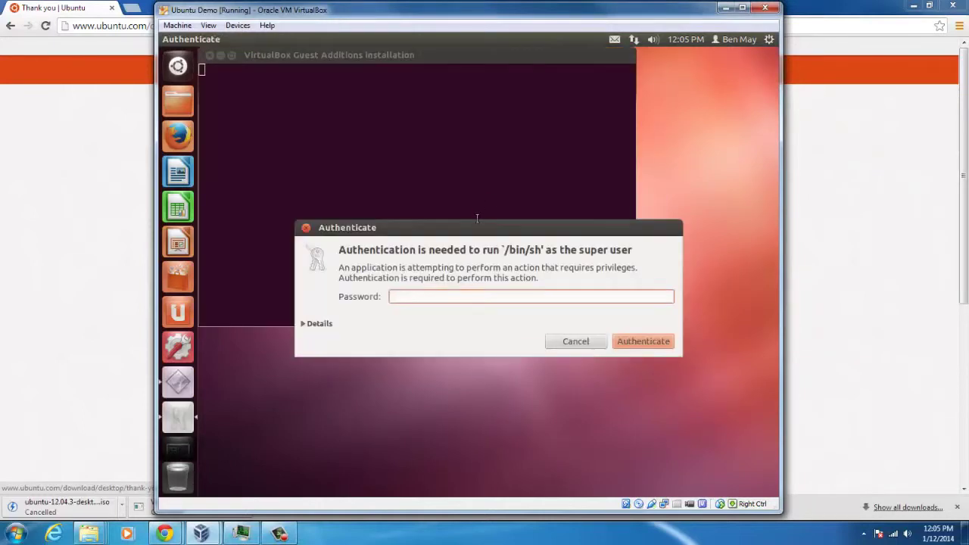
{"action": "key", "text": "Return"}
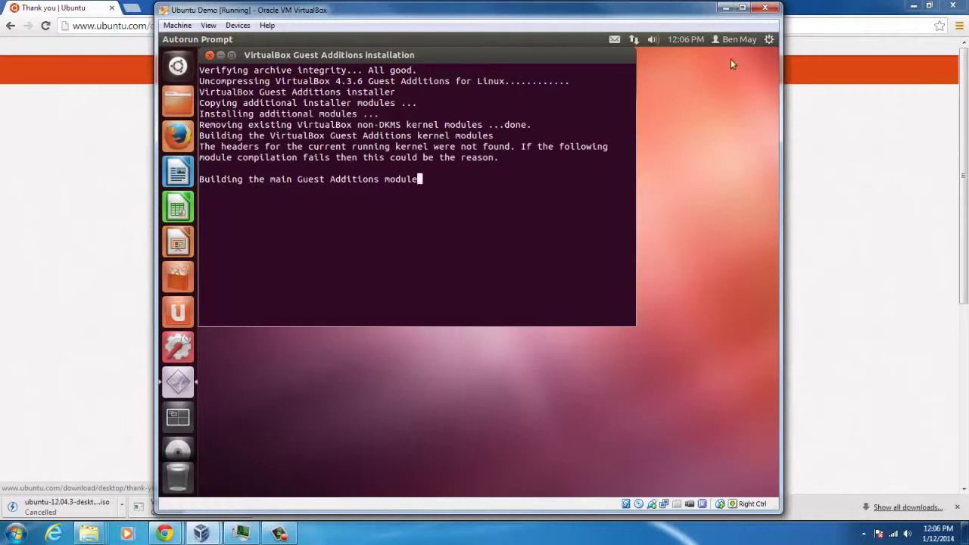
{"action": "left_click", "coordinate": [735, 38]}
{"action": "mouse_move", "coordinate": [628, 37]}
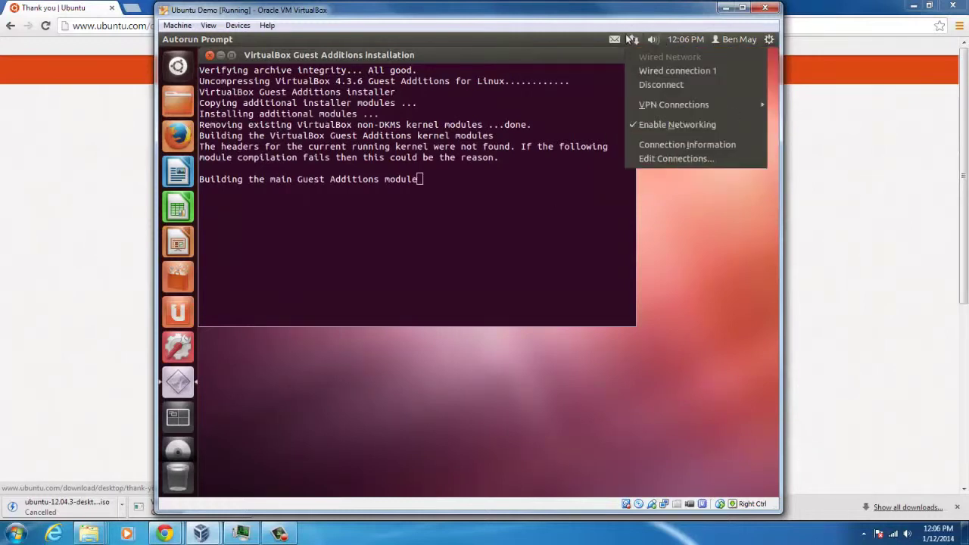
Step: Copy the IP address 192.168.1.132 from the Connection Information window
{"action": "left_click", "coordinate": [684, 145]}
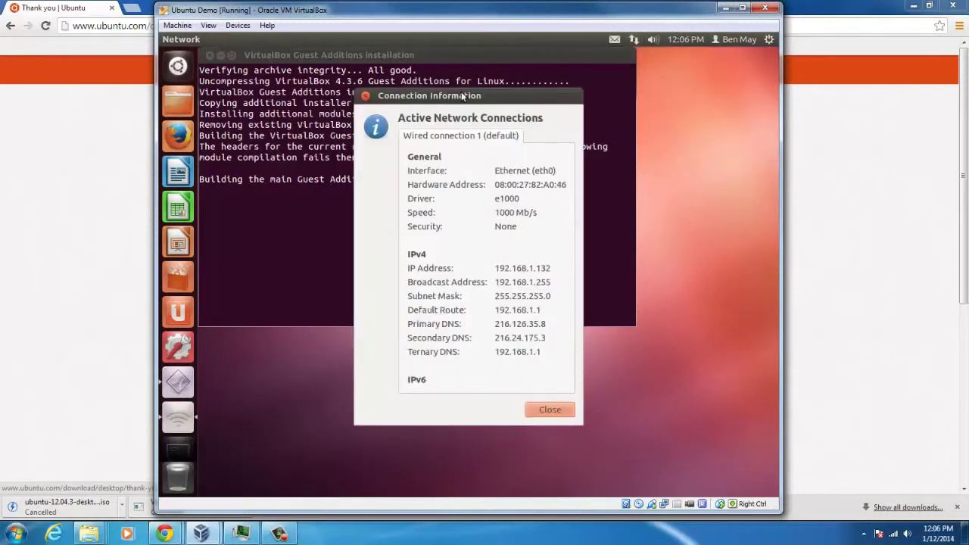
{"action": "left_click_drag", "start_coordinate": [463, 95], "coordinate": [334, 111]}
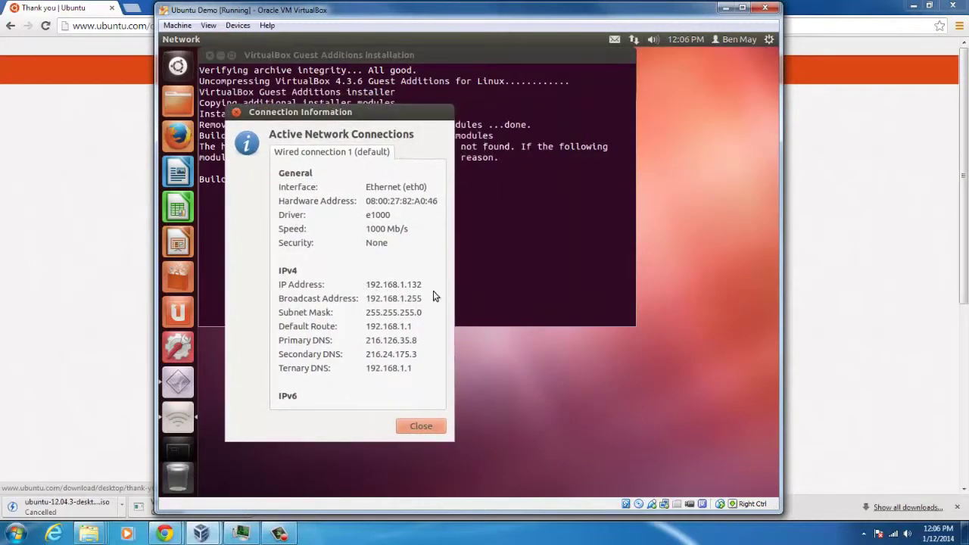
{"action": "left_click_drag", "start_coordinate": [421, 284], "coordinate": [366, 284]}
{"action": "right_click", "coordinate": [377, 286]}
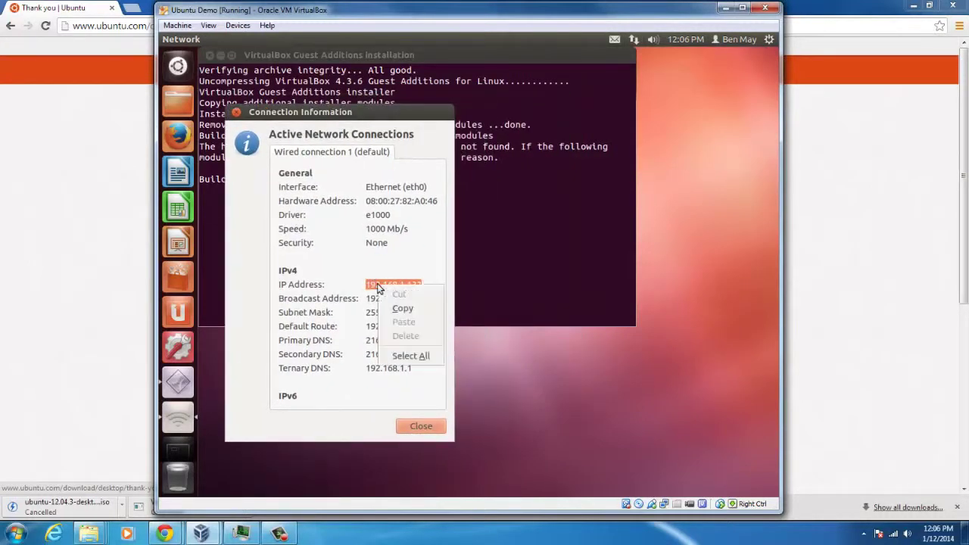
{"action": "left_click", "coordinate": [403, 309]}
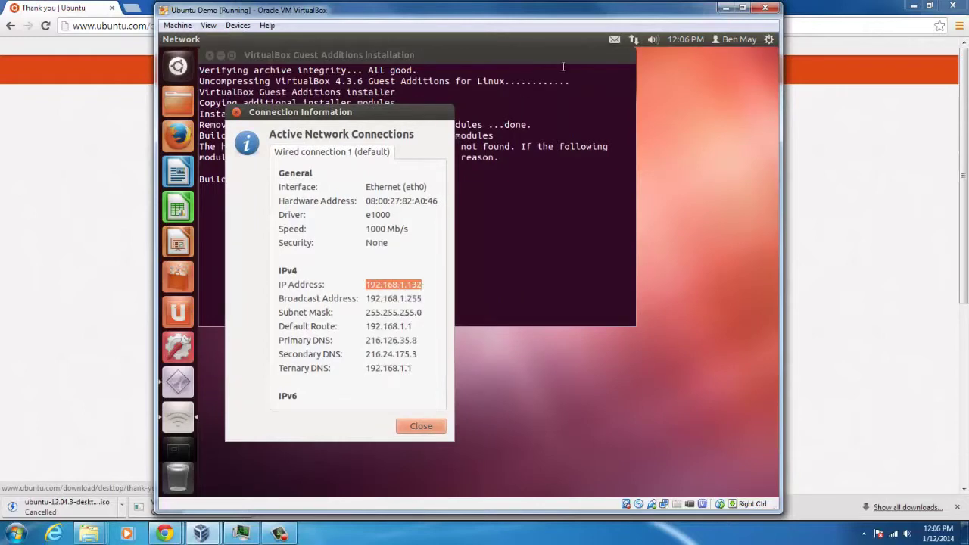
Step: Open Edit Connections and start editing Wired connection 1
{"action": "left_click", "coordinate": [638, 40]}
{"action": "left_click", "coordinate": [661, 158]}
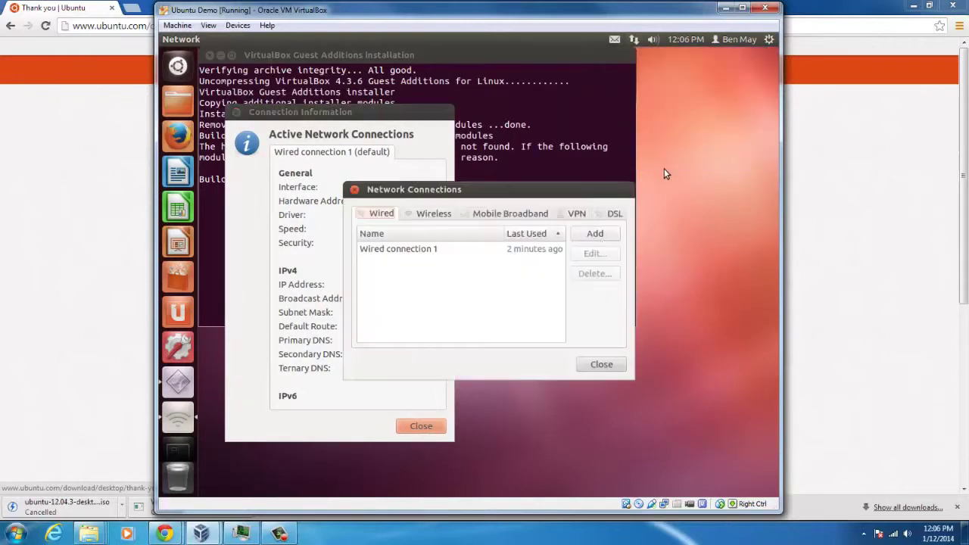
{"action": "left_click_drag", "start_coordinate": [546, 192], "coordinate": [658, 120]}
{"action": "left_click", "coordinate": [537, 176]}
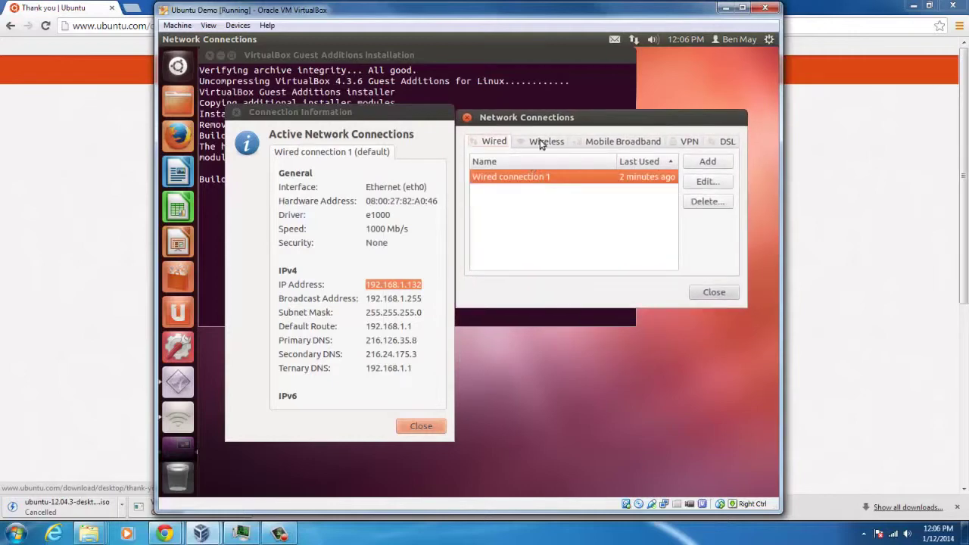
{"action": "scroll", "coordinate": [541, 145], "scroll_direction": "down", "scroll_amount": 1}
{"action": "scroll", "coordinate": [492, 143], "scroll_direction": "up", "scroll_amount": 1}
{"action": "scroll", "coordinate": [485, 144], "scroll_direction": "down", "scroll_amount": 2}
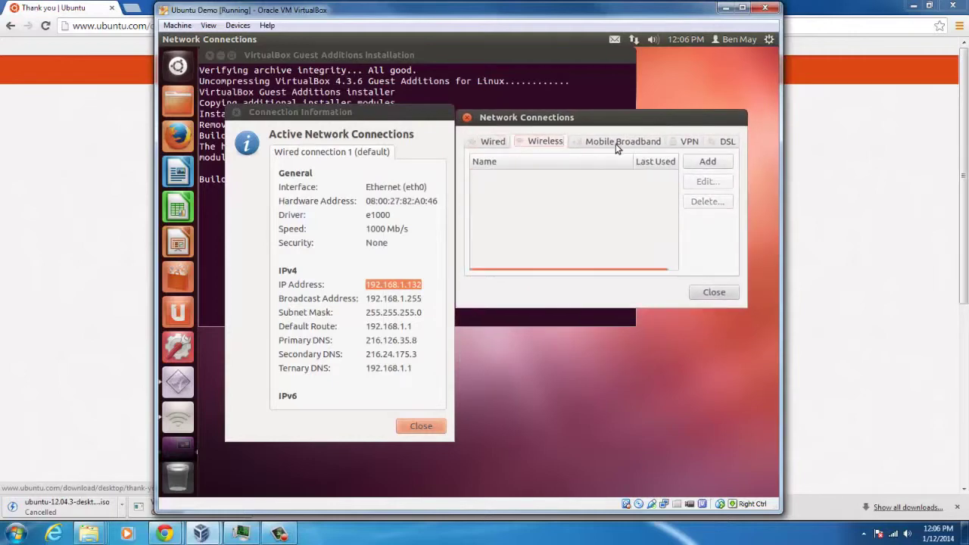
{"action": "left_click", "coordinate": [481, 144]}
{"action": "left_click", "coordinate": [708, 182]}
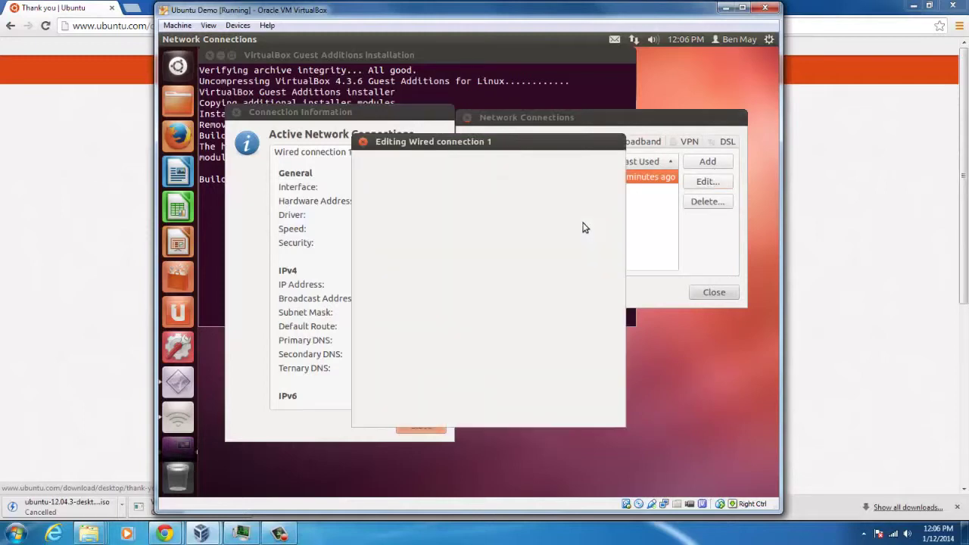
Step: Switch IPv4 Settings to Manual and add an address row with 192.168.1.132
{"action": "left_click", "coordinate": [477, 198]}
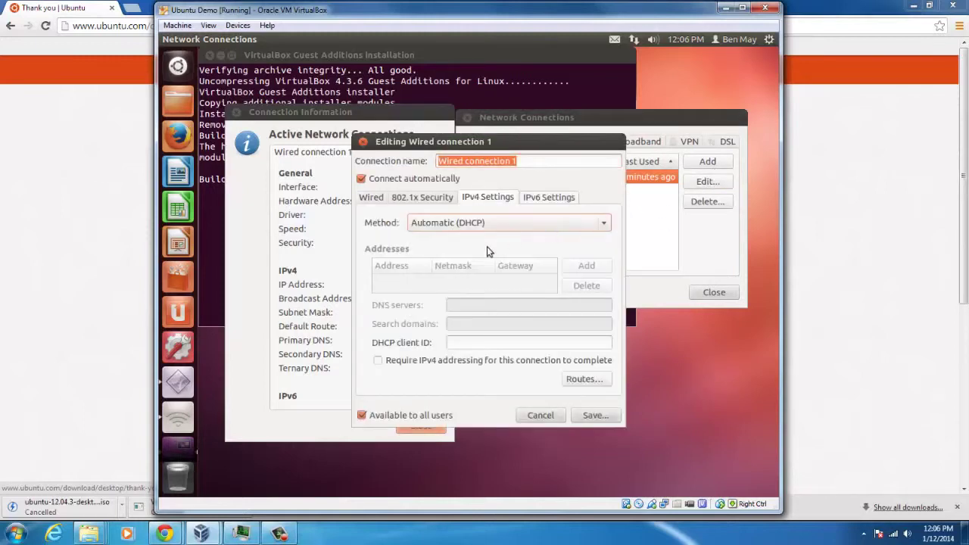
{"action": "left_click", "coordinate": [492, 222]}
{"action": "left_click", "coordinate": [455, 260]}
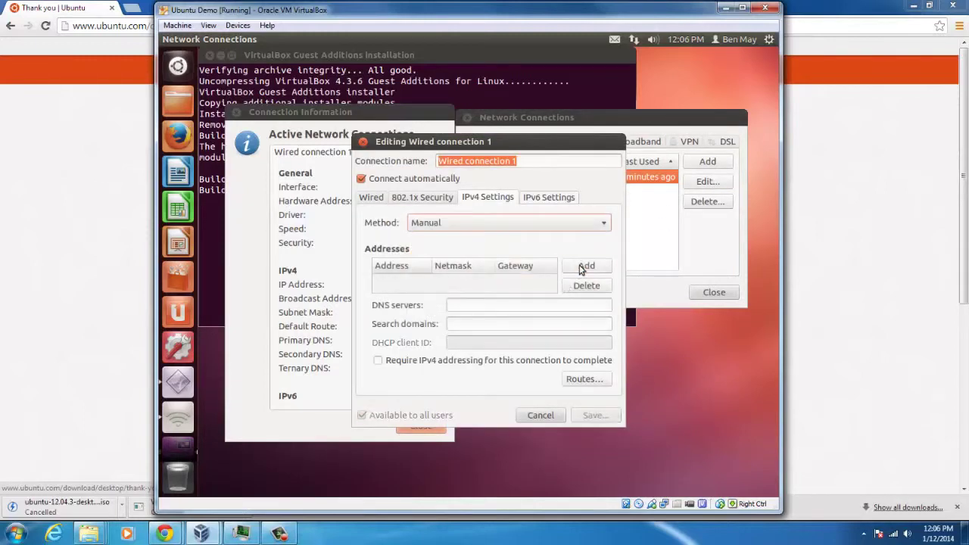
{"action": "left_click", "coordinate": [584, 265]}
{"action": "right_click", "coordinate": [413, 285]}
{"action": "left_click", "coordinate": [447, 321]}
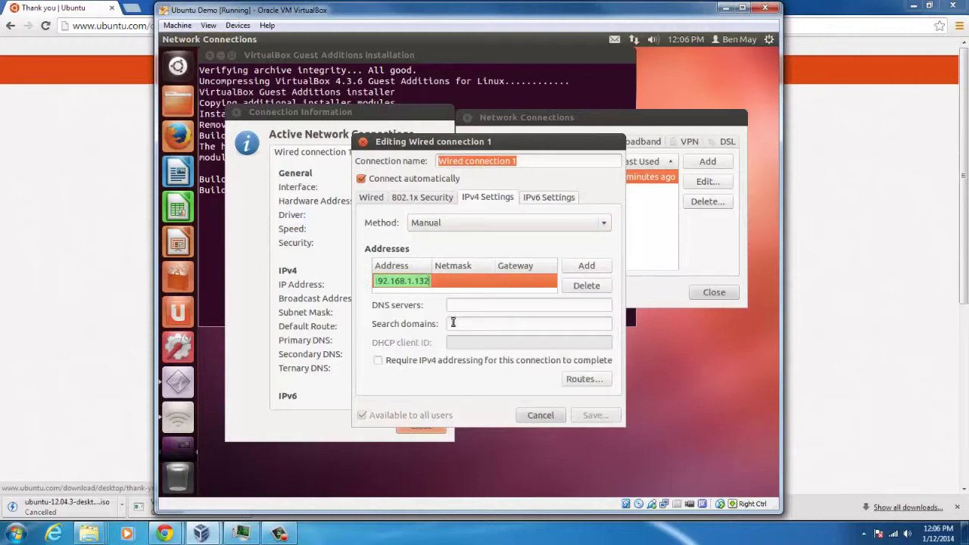
{"action": "left_click_drag", "start_coordinate": [528, 150], "coordinate": [600, 142]}
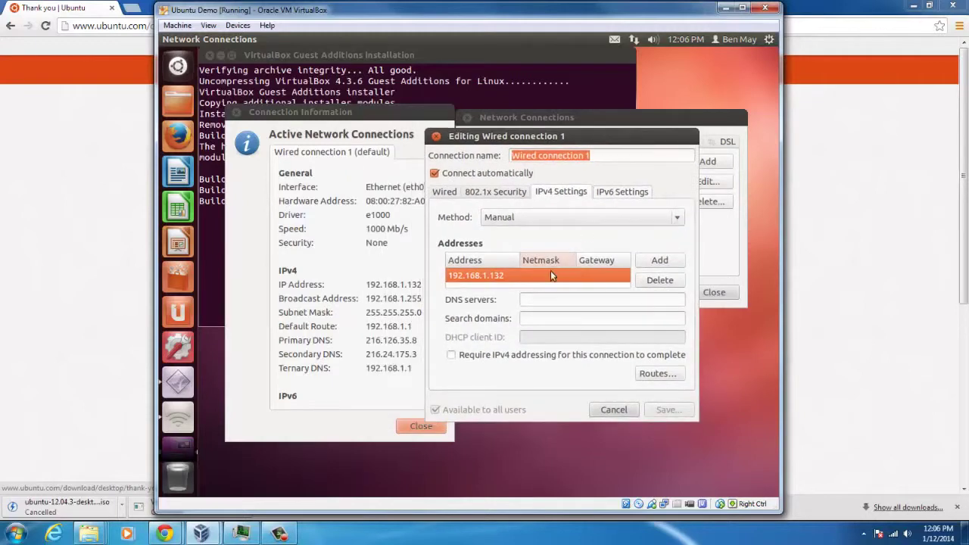
{"action": "key", "text": "Tab"}
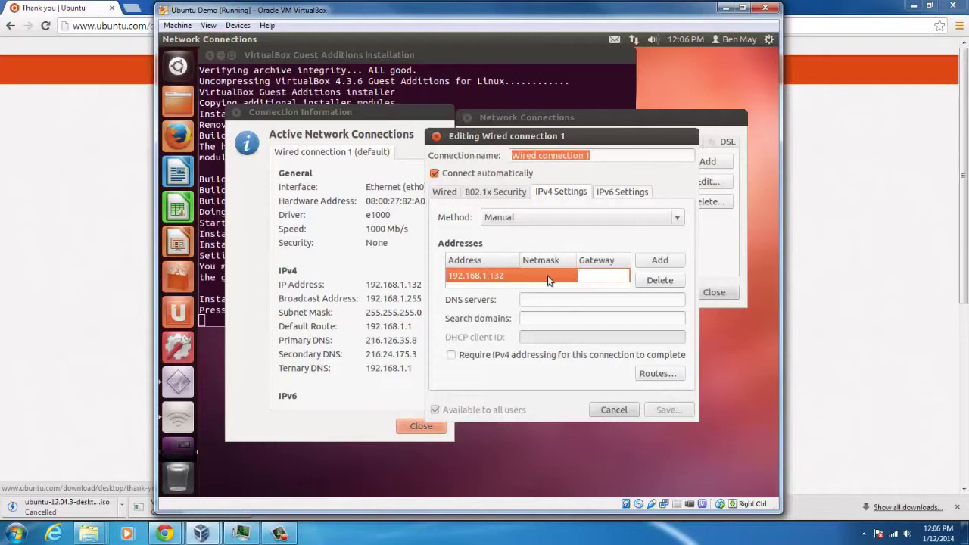
{"action": "left_click", "coordinate": [548, 276]}
{"action": "left_click", "coordinate": [548, 275]}
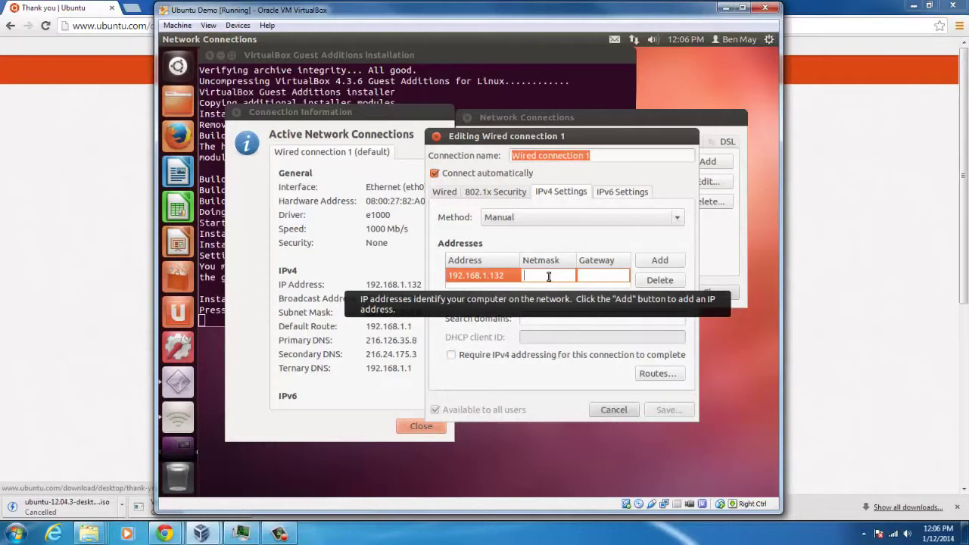
Step: Copy the subnet mask from Connection Information and paste 255.255.255.0 as the netmask
{"action": "left_click", "coordinate": [368, 314]}
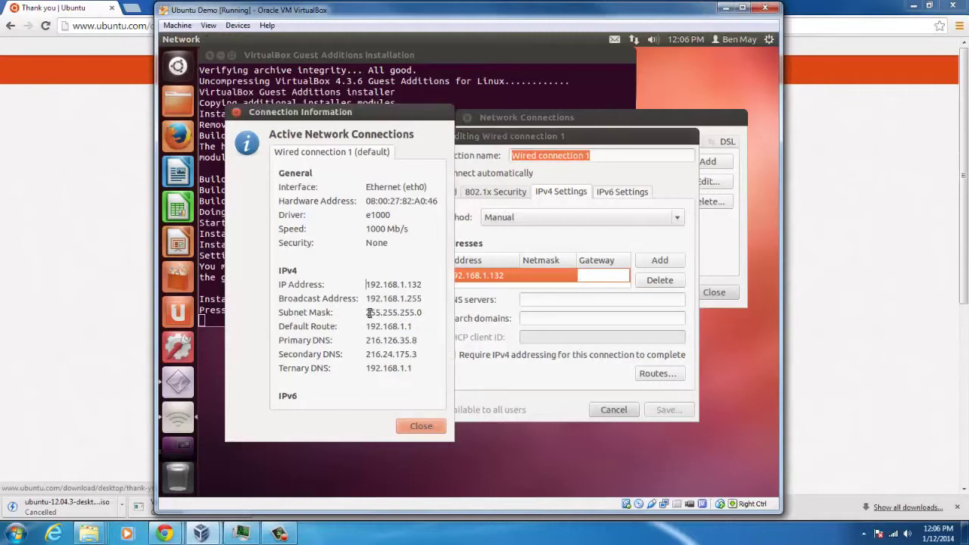
{"action": "left_click_drag", "start_coordinate": [419, 312], "coordinate": [366, 312]}
{"action": "key", "text": "ctrl+c"}
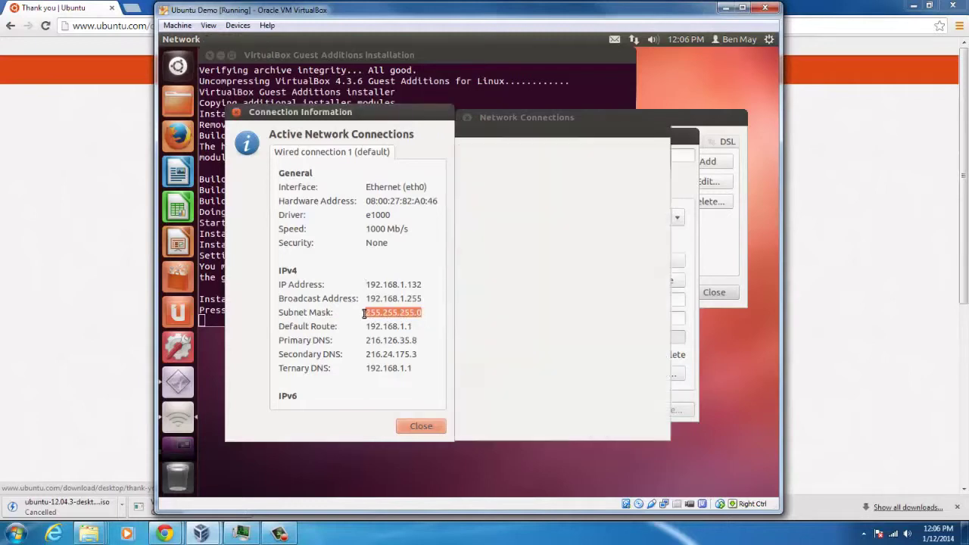
{"action": "right_click", "coordinate": [373, 316]}
{"action": "left_click", "coordinate": [394, 336]}
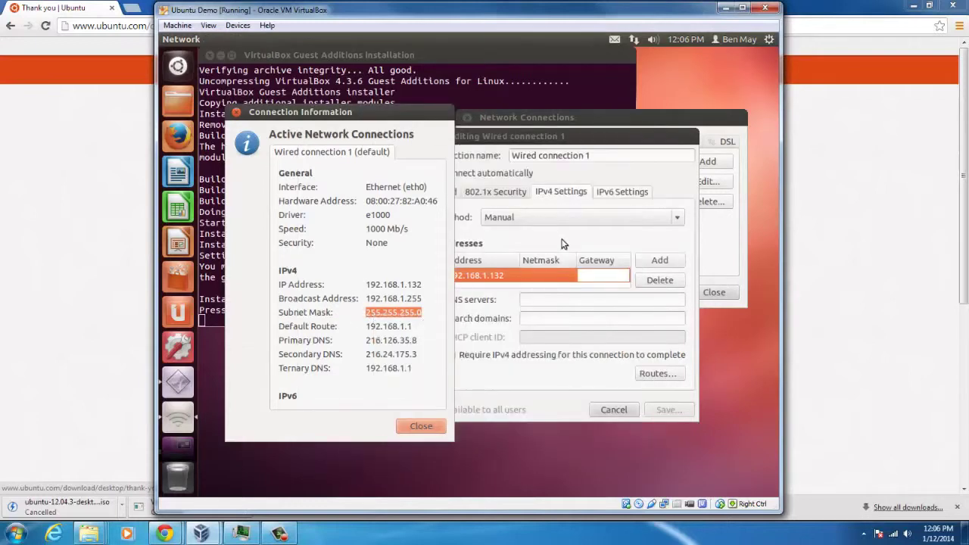
{"action": "left_click", "coordinate": [562, 243]}
{"action": "left_click", "coordinate": [542, 277]}
{"action": "right_click", "coordinate": [542, 278]}
{"action": "left_click", "coordinate": [570, 314]}
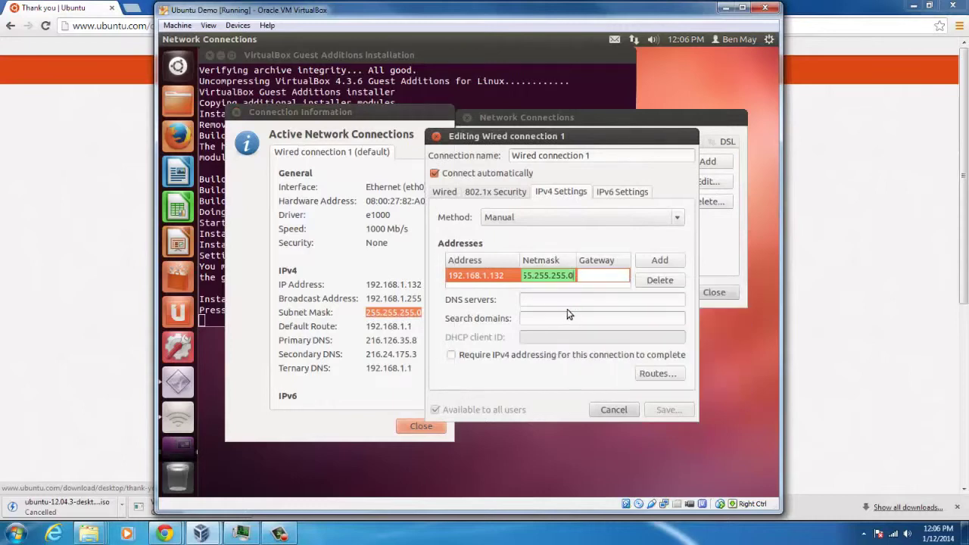
Step: Copy the default route and paste 192.168.1.1 as the gateway
{"action": "left_click", "coordinate": [383, 341]}
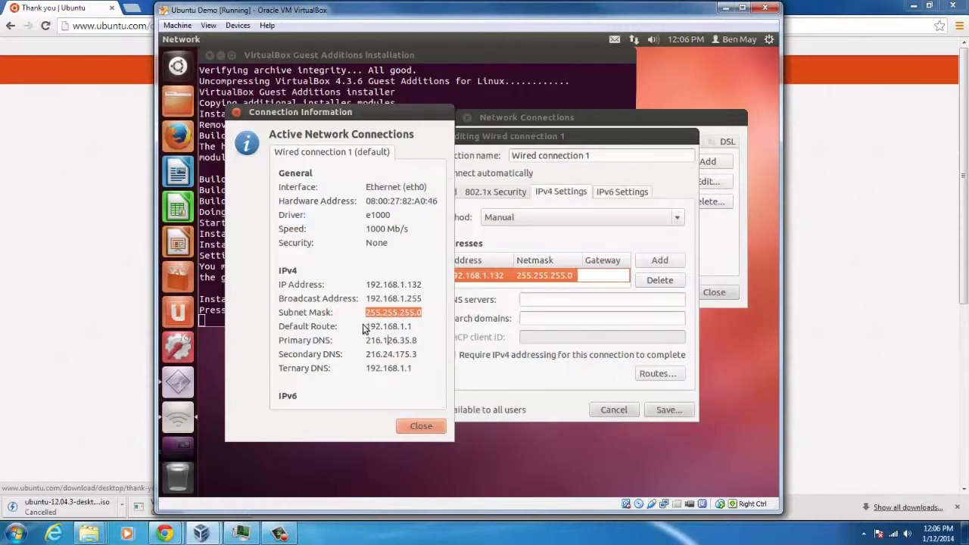
{"action": "left_click_drag", "start_coordinate": [415, 326], "coordinate": [366, 327]}
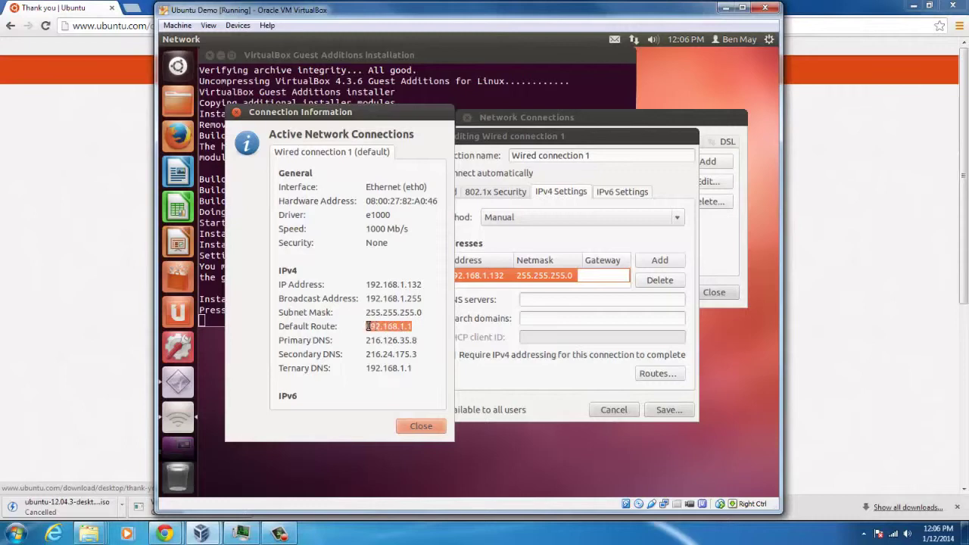
{"action": "right_click", "coordinate": [382, 326]}
{"action": "left_click", "coordinate": [404, 349]}
{"action": "right_click", "coordinate": [590, 279]}
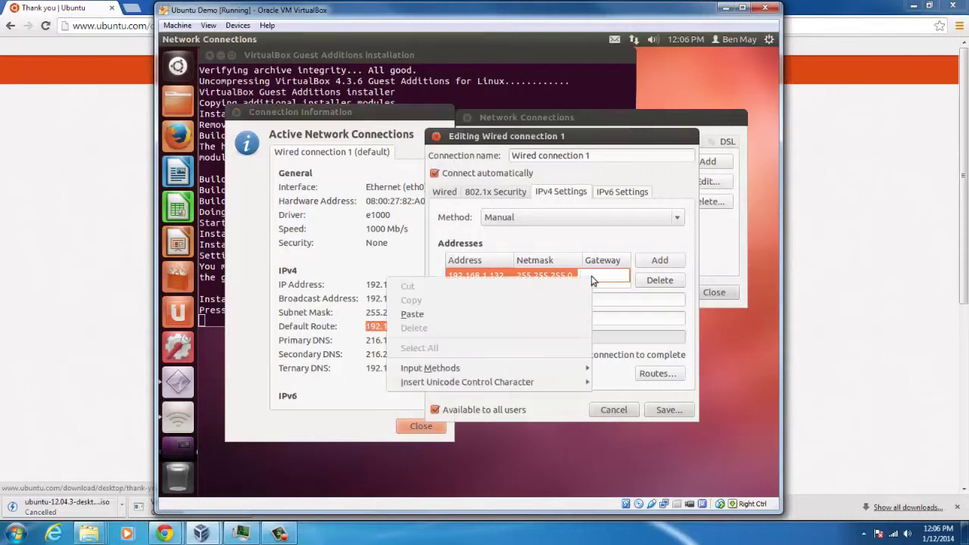
{"action": "left_click", "coordinate": [546, 317]}
Step: Paste 192.168.1.1 as the DNS server and keep the connection available to all users
{"action": "left_click", "coordinate": [387, 327]}
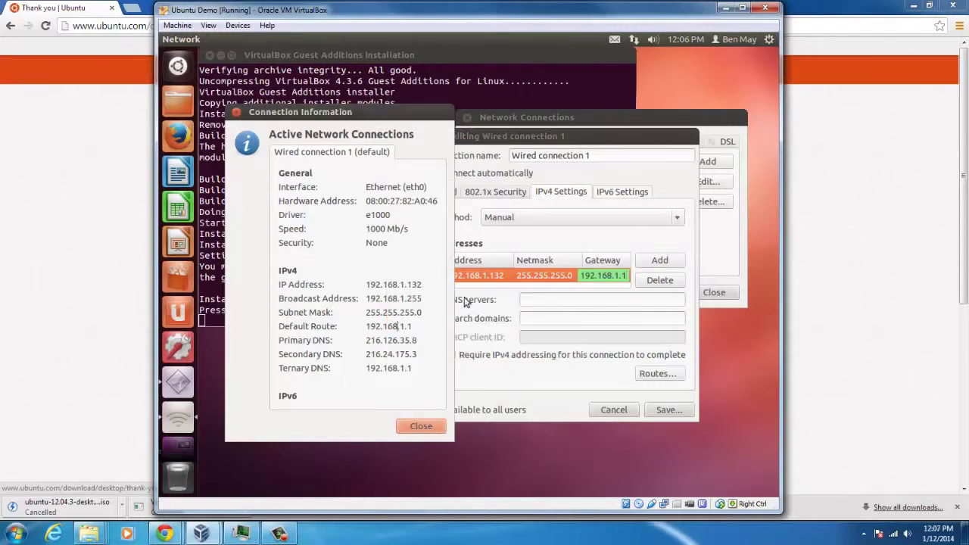
{"action": "left_click_drag", "start_coordinate": [367, 340], "coordinate": [366, 368]}
{"action": "left_click", "coordinate": [415, 339]}
{"action": "right_click", "coordinate": [367, 369]}
{"action": "left_click", "coordinate": [399, 399]}
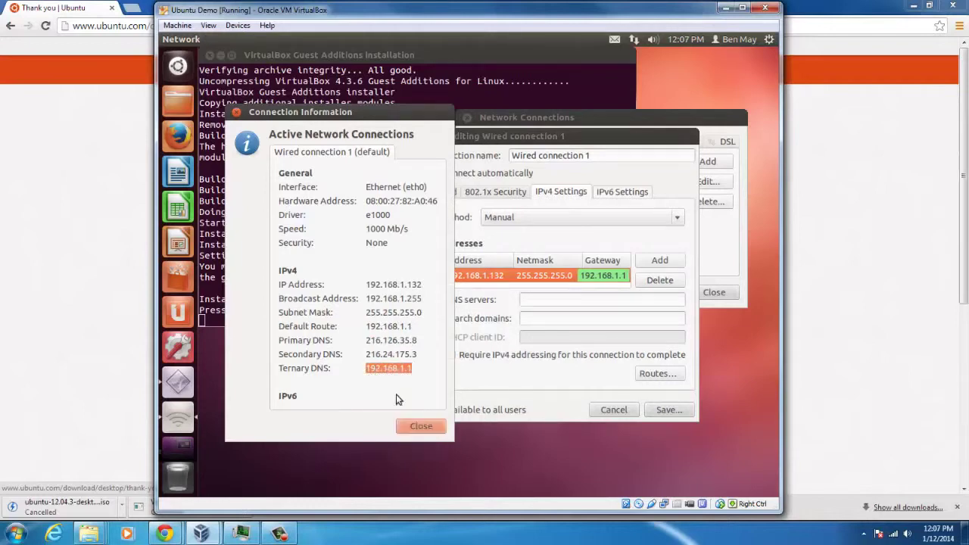
{"action": "left_click", "coordinate": [483, 349]}
{"action": "right_click", "coordinate": [539, 303]}
{"action": "left_click", "coordinate": [570, 336]}
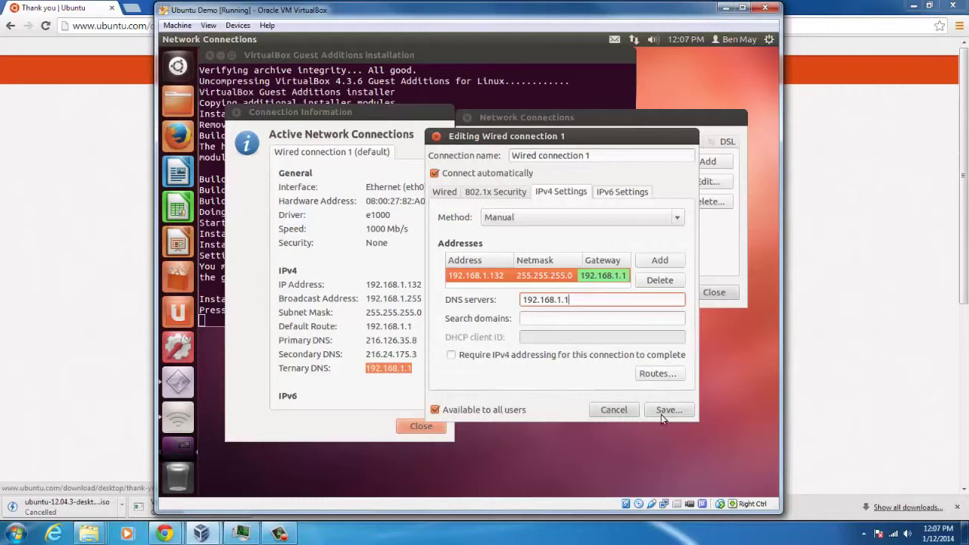
{"action": "left_click", "coordinate": [481, 408]}
{"action": "left_click", "coordinate": [481, 408]}
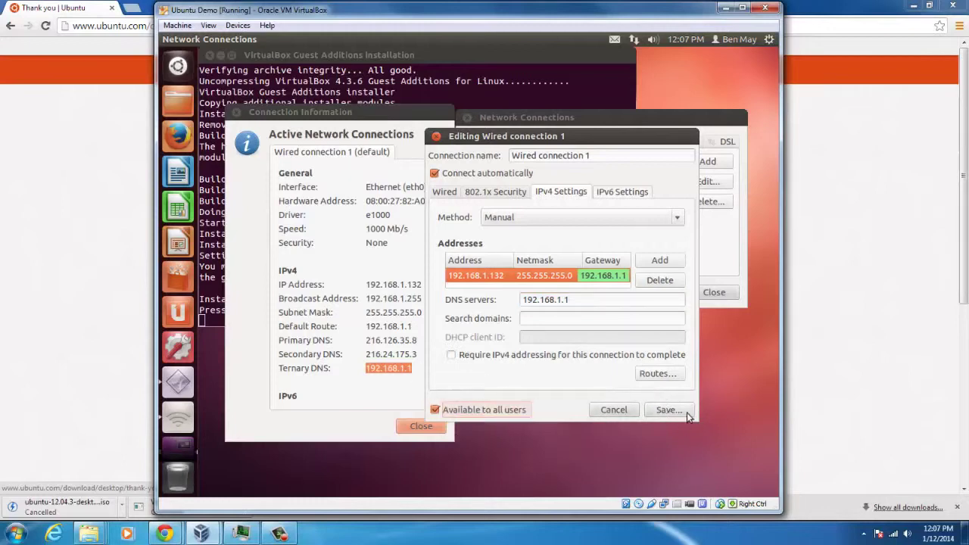
Step: Save the static connection, close the network windows and the finished Guest Additions terminal
{"action": "left_click", "coordinate": [668, 411]}
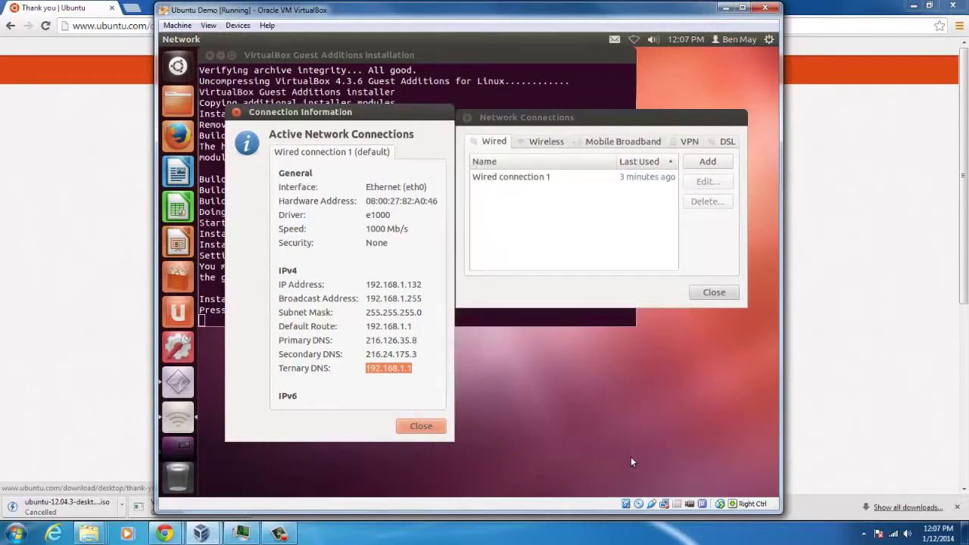
{"action": "left_click", "coordinate": [716, 294]}
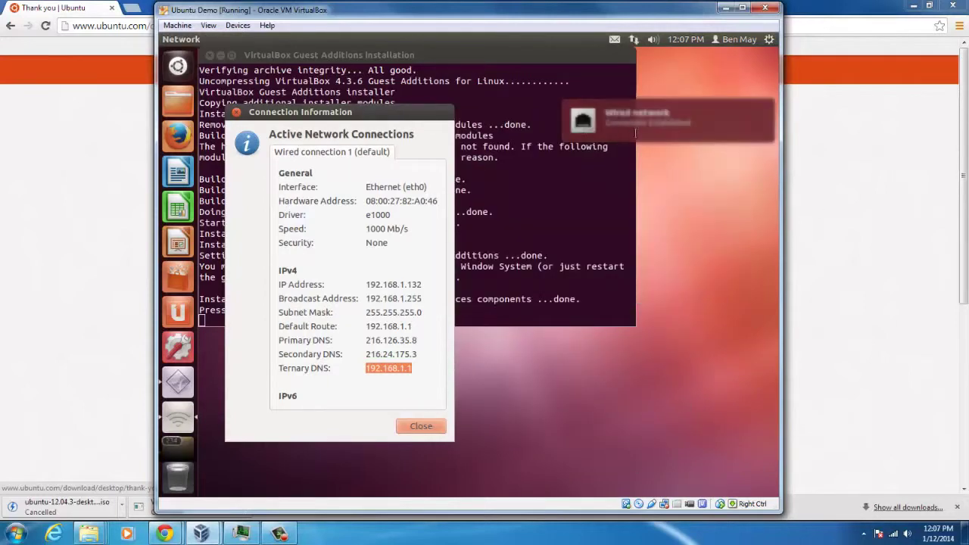
{"action": "left_click", "coordinate": [237, 112]}
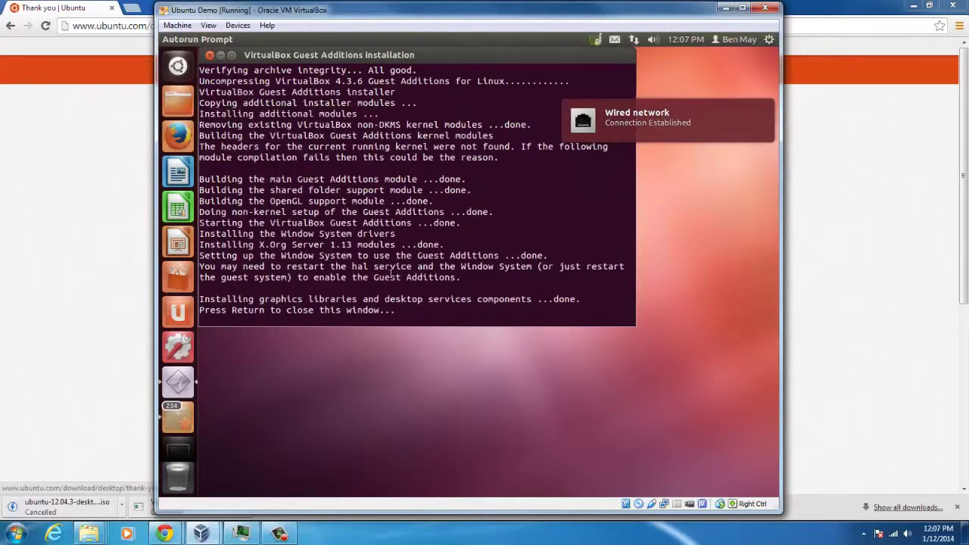
{"action": "key", "text": "Return"}
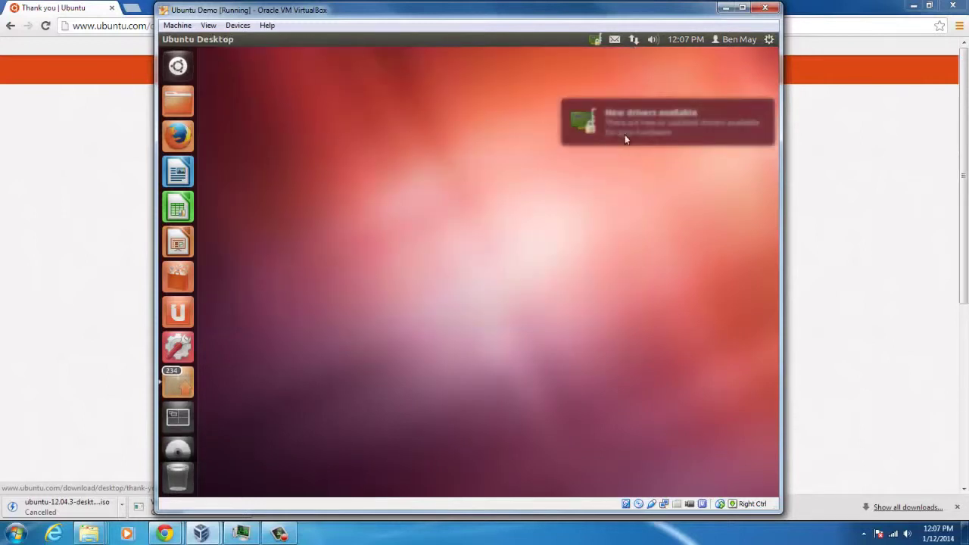
Step: Set both Drag'n'Drop and Shared Clipboard to Bidirectional from the Devices menu
{"action": "left_click", "coordinate": [238, 25]}
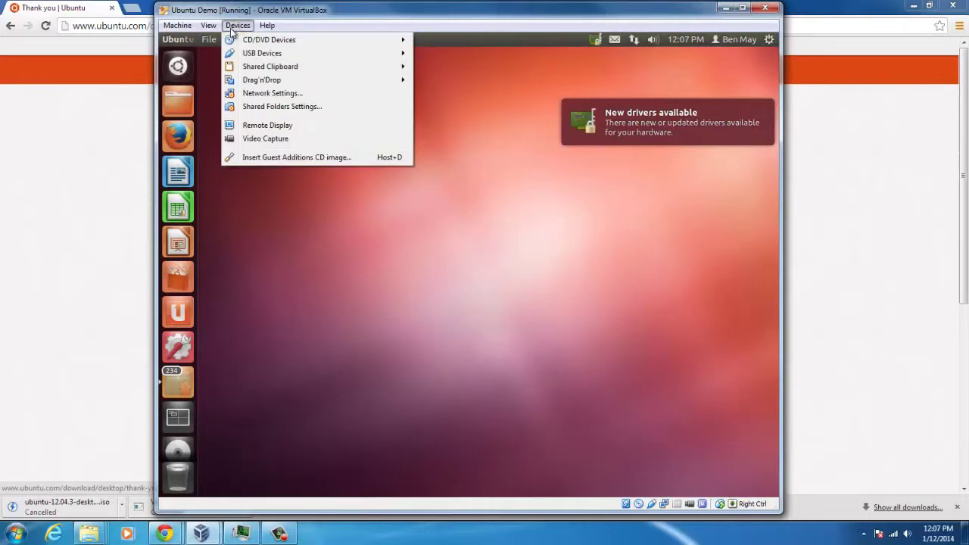
{"action": "mouse_move", "coordinate": [256, 68]}
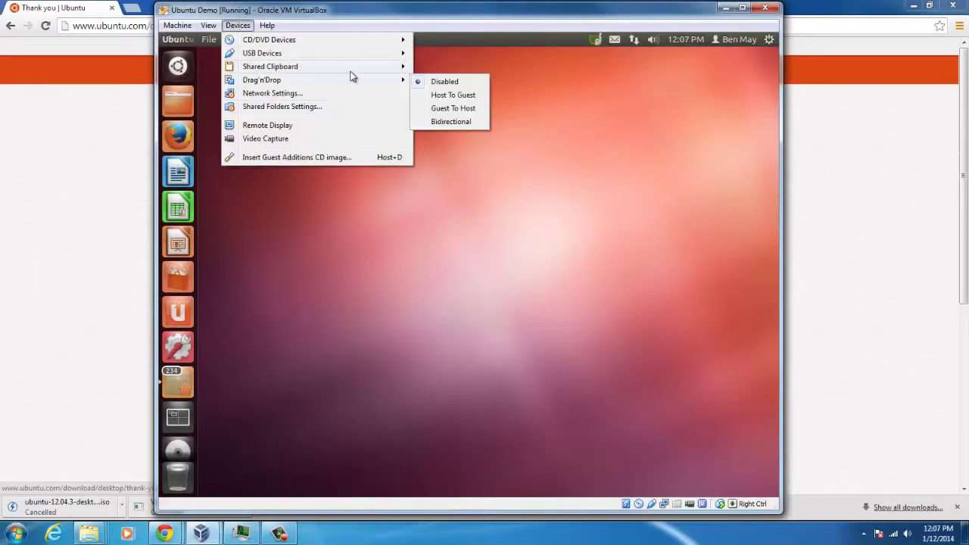
{"action": "left_click", "coordinate": [451, 108]}
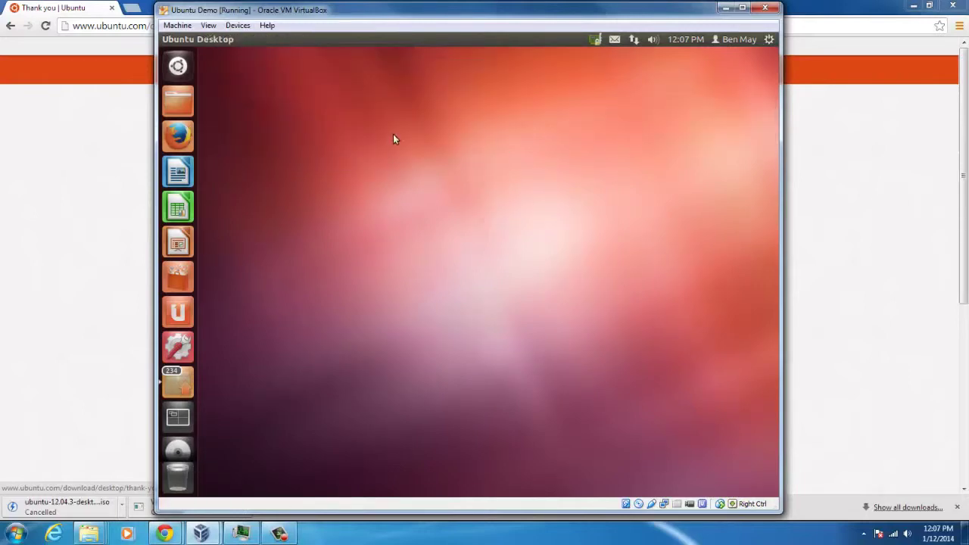
{"action": "left_click", "coordinate": [238, 25]}
{"action": "mouse_move", "coordinate": [256, 68]}
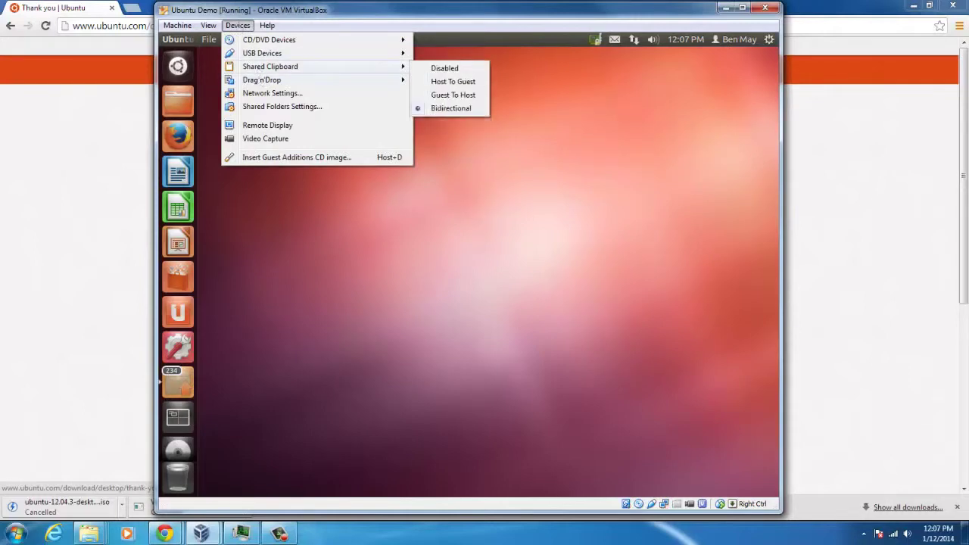
{"action": "left_click", "coordinate": [452, 108]}
{"action": "left_click", "coordinate": [769, 39]}
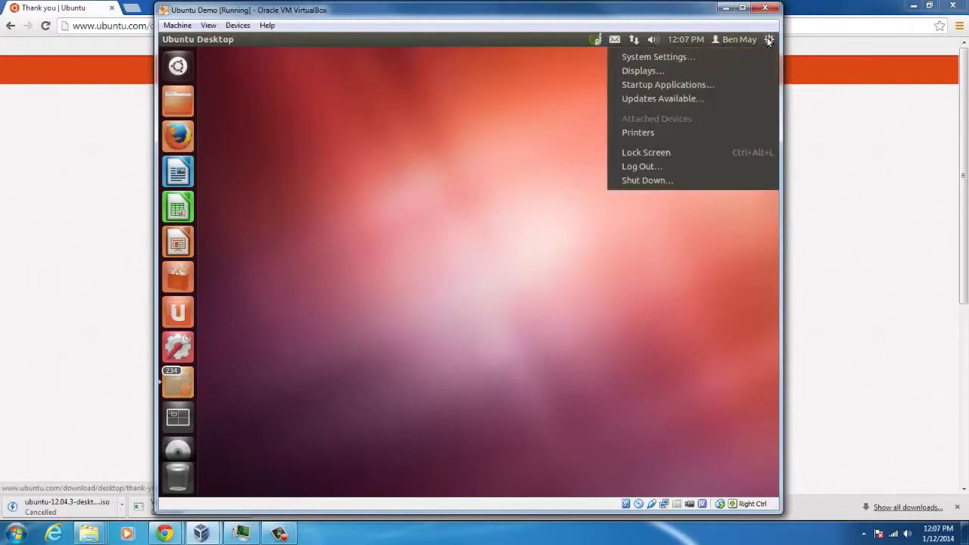
{"action": "left_click", "coordinate": [537, 161]}
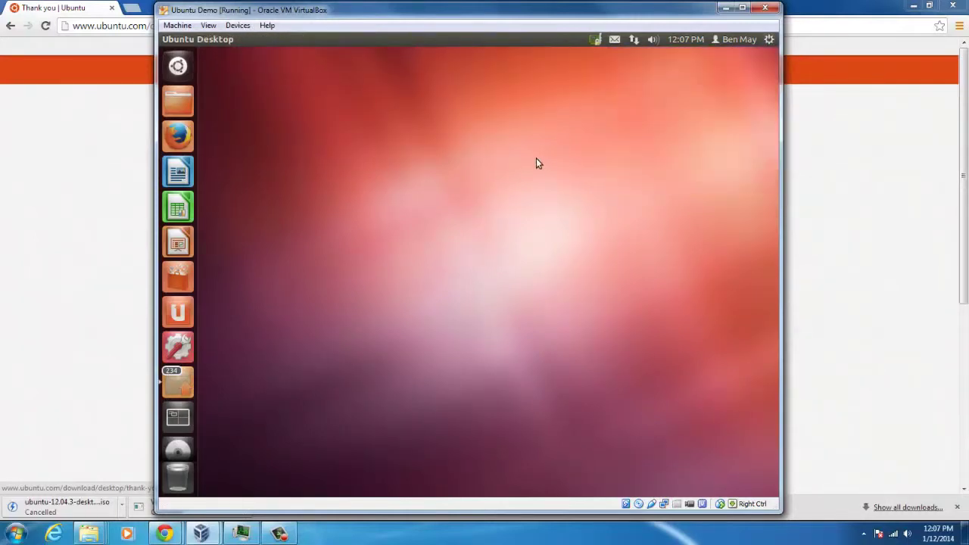
Step: Run ifconfig in a Terminal and note eth0's address 192.168.1.132
{"action": "key", "text": "super"}
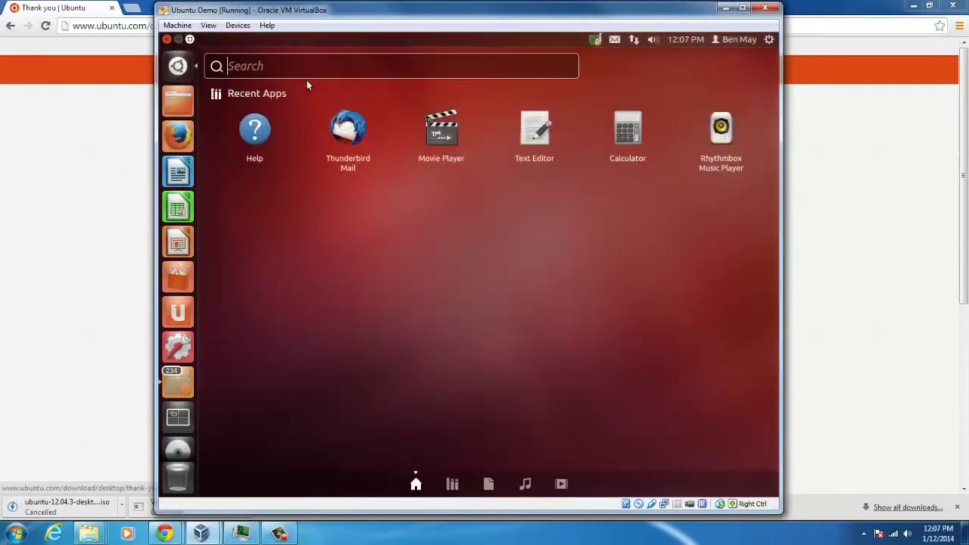
{"action": "type", "text": "terminal"}
{"action": "key", "text": "Return"}
{"action": "type", "text": "ifconfig"}
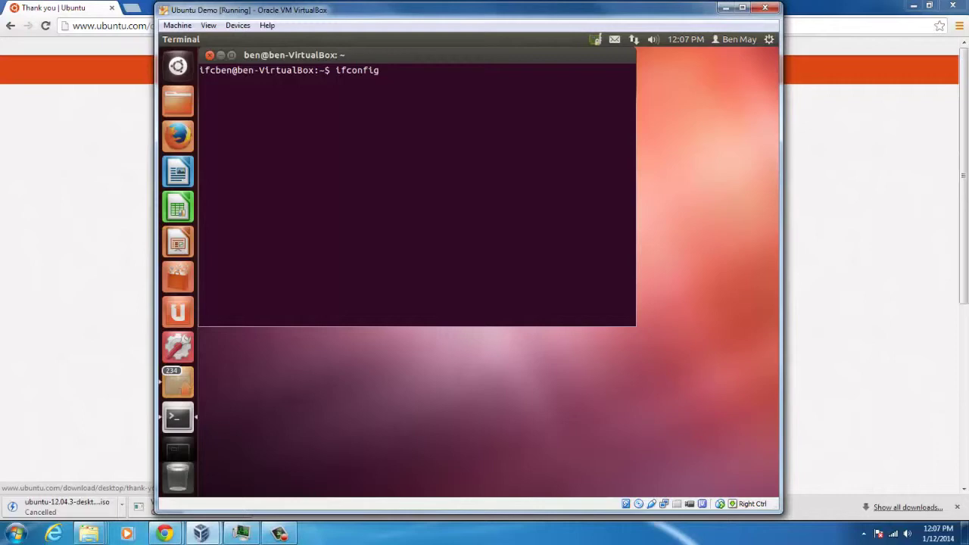
{"action": "key", "text": "Return"}
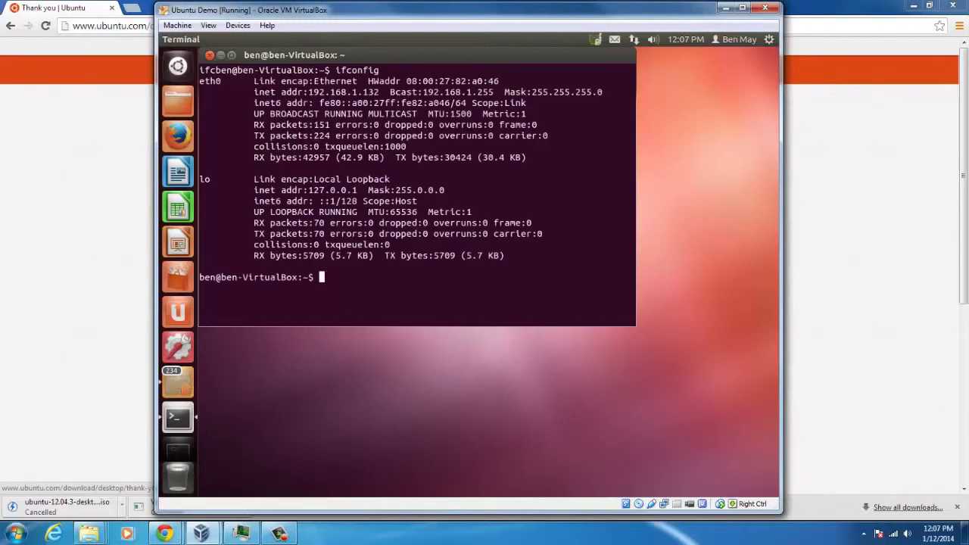
{"action": "left_click_drag", "start_coordinate": [308, 92], "coordinate": [405, 93]}
Step: Restart the Ubuntu VM from the gear menu's Shut Down option
{"action": "left_click", "coordinate": [768, 39]}
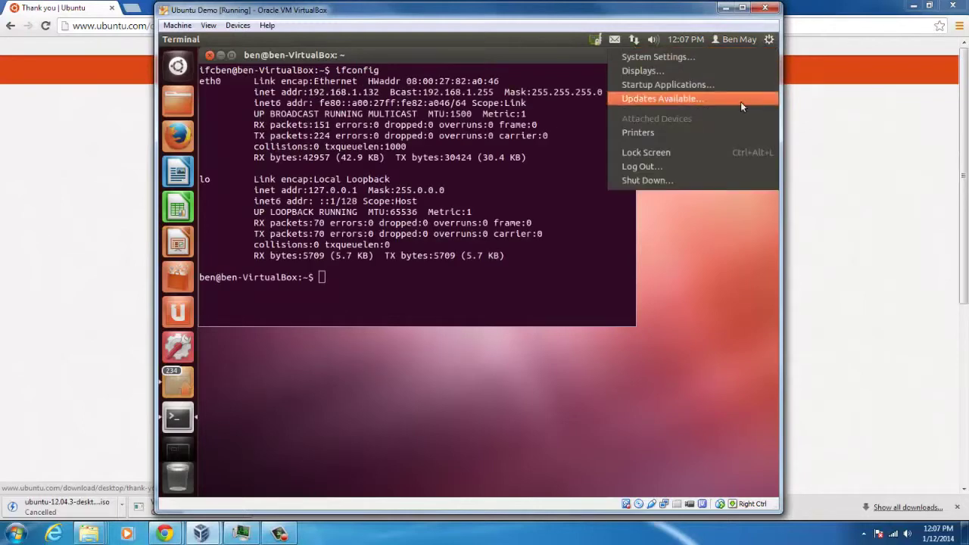
{"action": "left_click", "coordinate": [653, 181]}
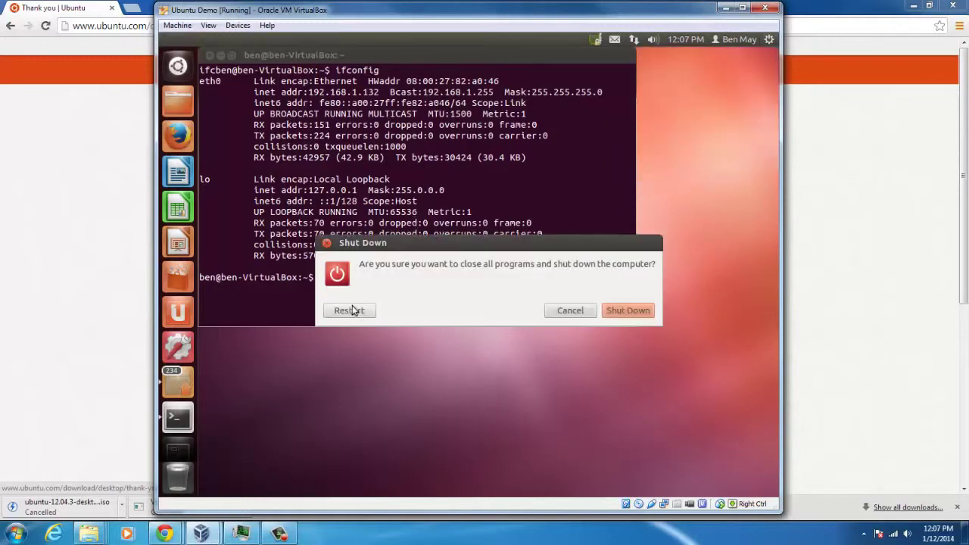
{"action": "left_click", "coordinate": [350, 311]}
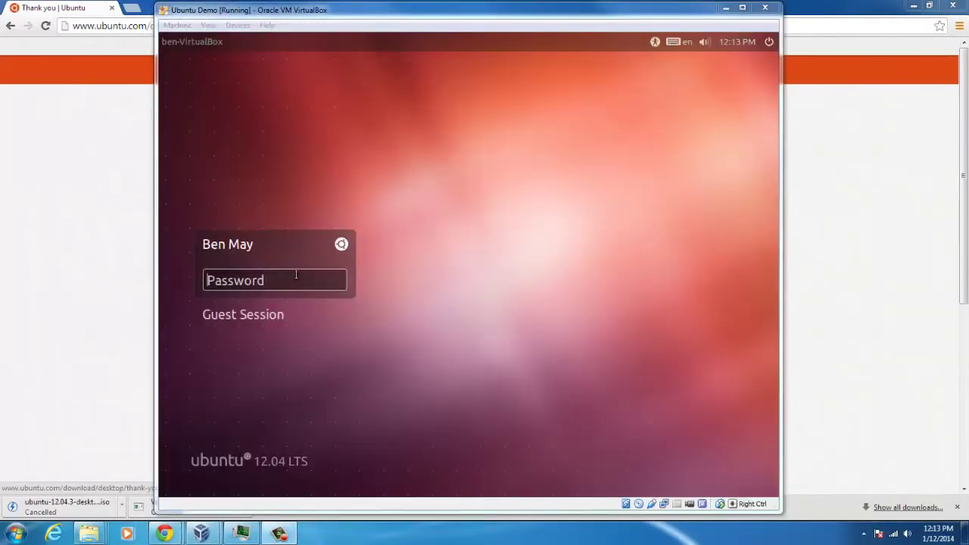
Step: Log back in to the restarted Ubuntu VM with the account password
{"action": "left_click", "coordinate": [296, 275]}
{"action": "type", "text": "***"}
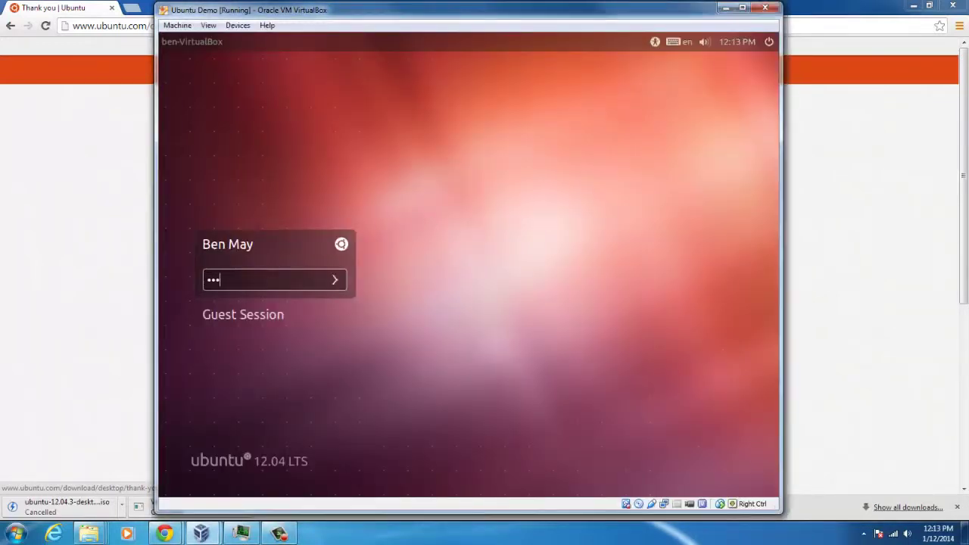
{"action": "key", "text": "Return"}
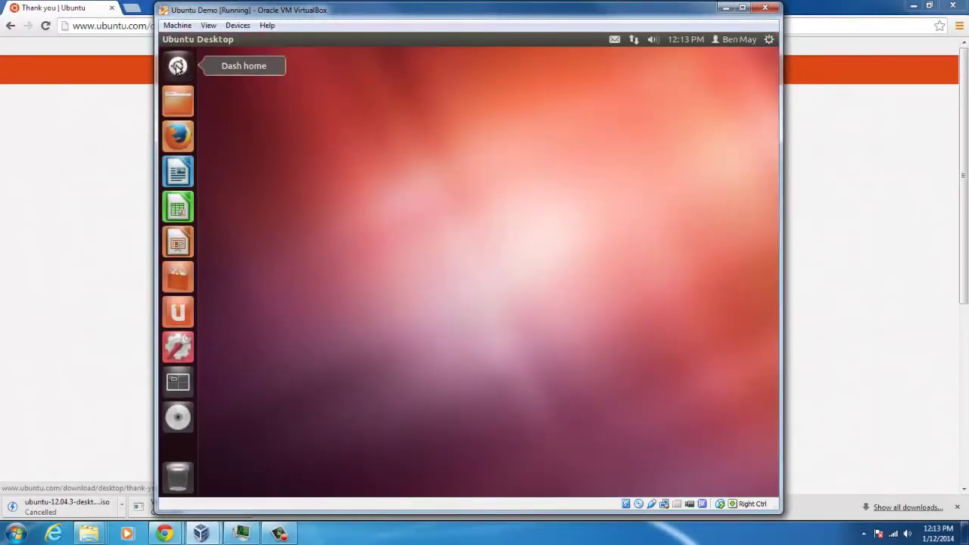
Step: Confirm with ifconfig that eth0 is still 192.168.1.132, then eject the VBOXADDITIONS disc
{"action": "left_click", "coordinate": [177, 66]}
{"action": "type", "text": "terminal"}
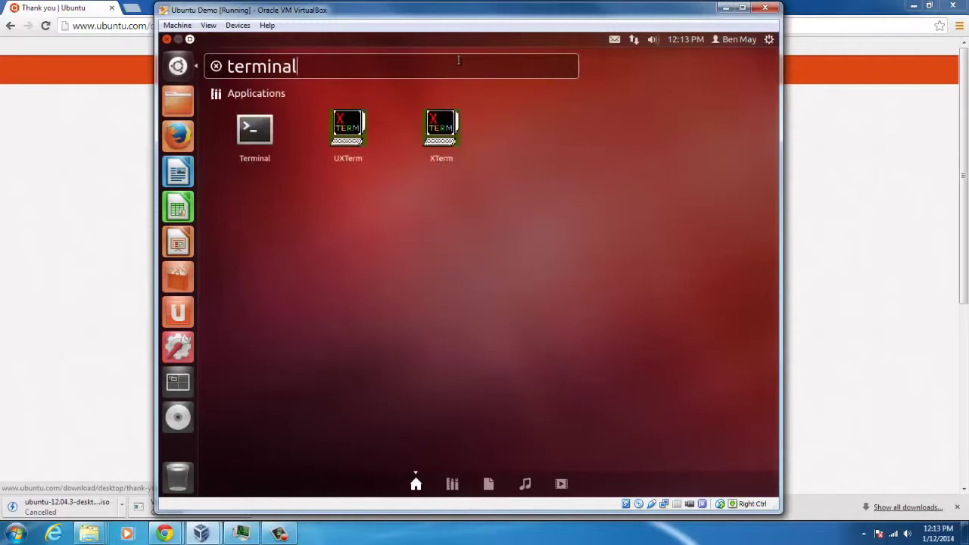
{"action": "key", "text": "Return"}
{"action": "type", "text": "ifcon"}
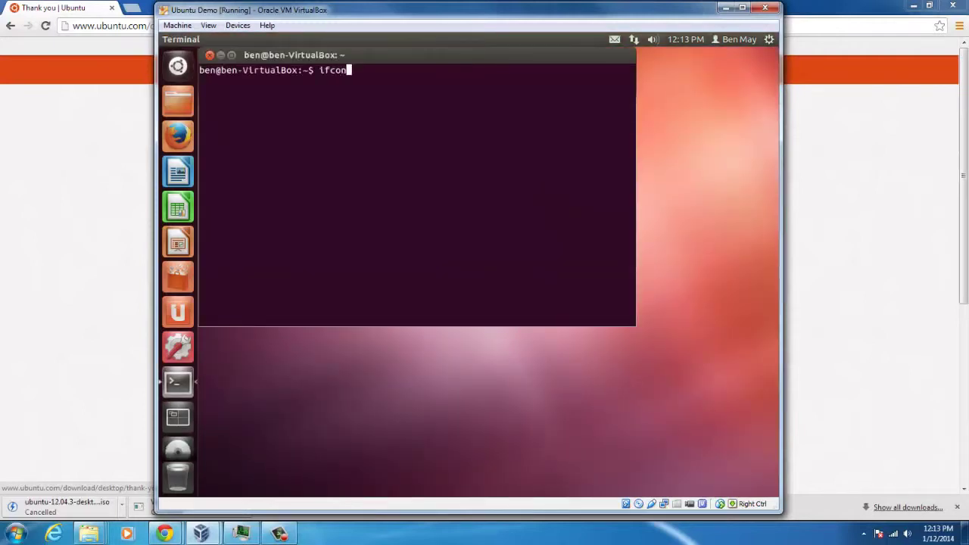
{"action": "type", "text": "fig"}
{"action": "key", "text": "Return"}
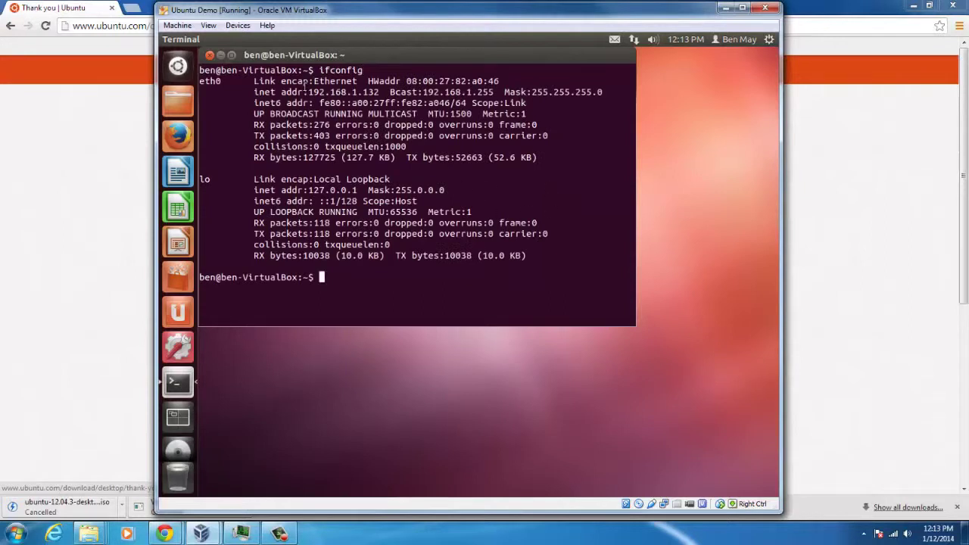
{"action": "left_click_drag", "start_coordinate": [309, 91], "coordinate": [369, 91]}
{"action": "left_click", "coordinate": [356, 241]}
{"action": "right_click", "coordinate": [172, 447]}
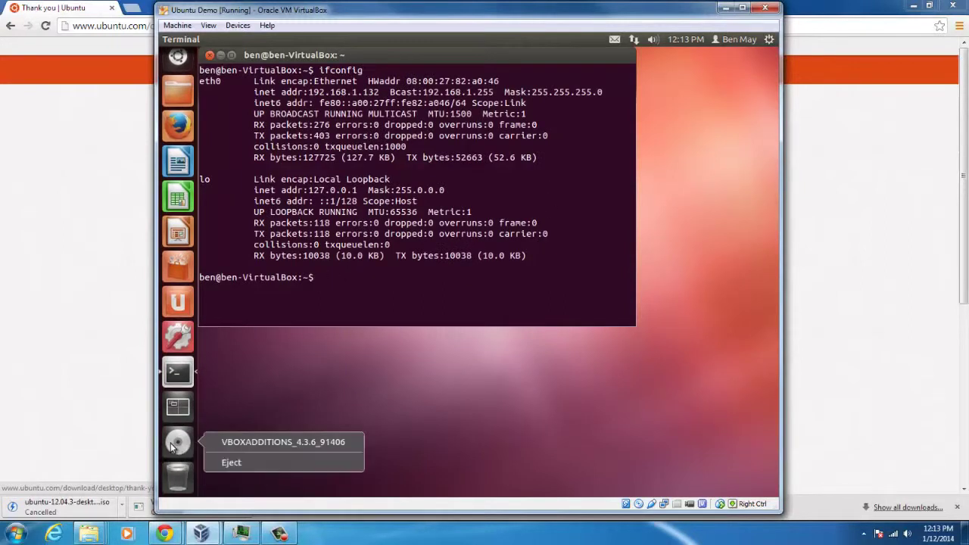
{"action": "left_click", "coordinate": [261, 463]}
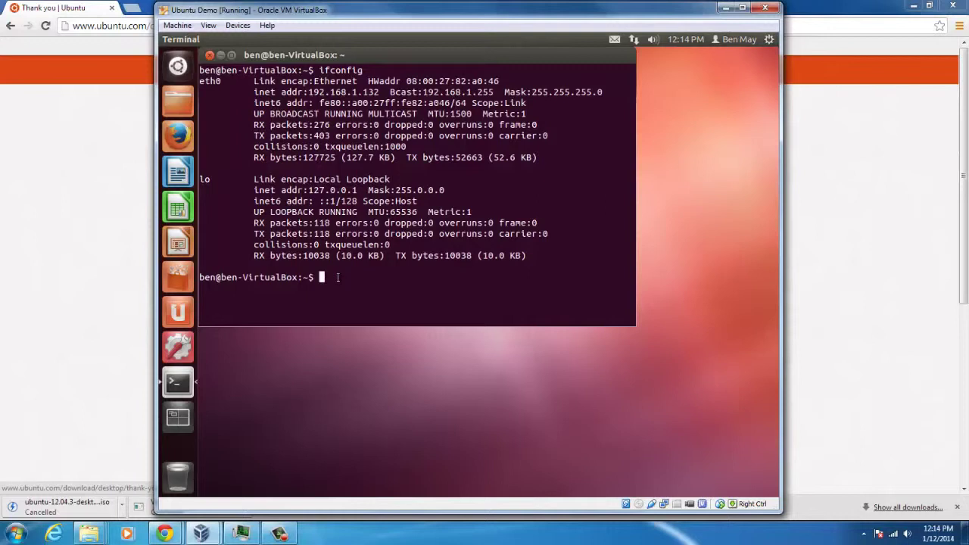
Step: Run sudo apt-get install lamp-server^ and confirm the package installation with y
{"action": "type", "text": "sudo apt-get install"}
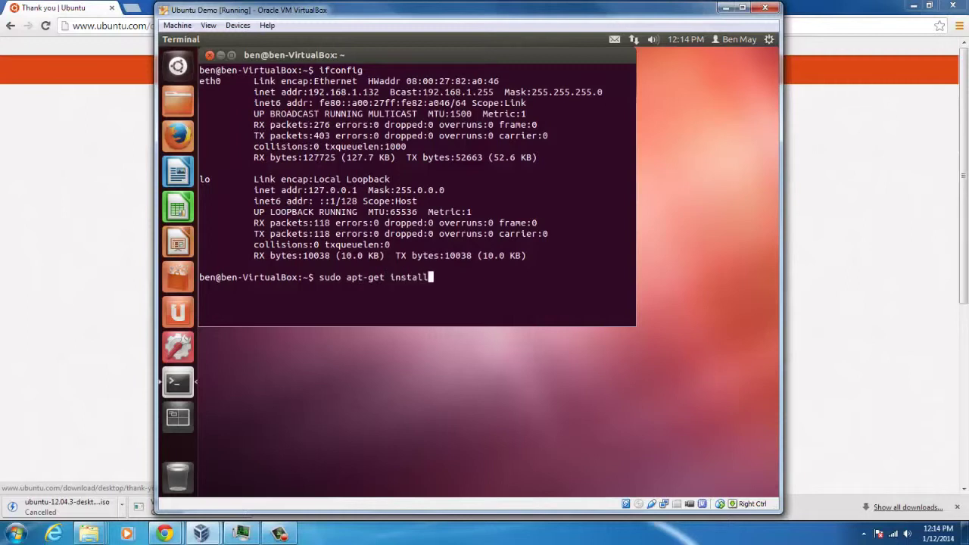
{"action": "type", "text": " lalmp-server"}
{"action": "key", "text": "BackSpace"}
{"action": "key", "text": "BackSpace"}
{"action": "key", "text": "BackSpace"}
{"action": "key", "text": "BackSpace"}
{"action": "key", "text": "BackSpace"}
{"action": "key", "text": "BackSpace"}
{"action": "key", "text": "BackSpace"}
{"action": "key", "text": "BackSpace"}
{"action": "key", "text": "BackSpace"}
{"action": "key", "text": "BackSpace"}
{"action": "type", "text": "mp-server^"}
{"action": "key", "text": "Return"}
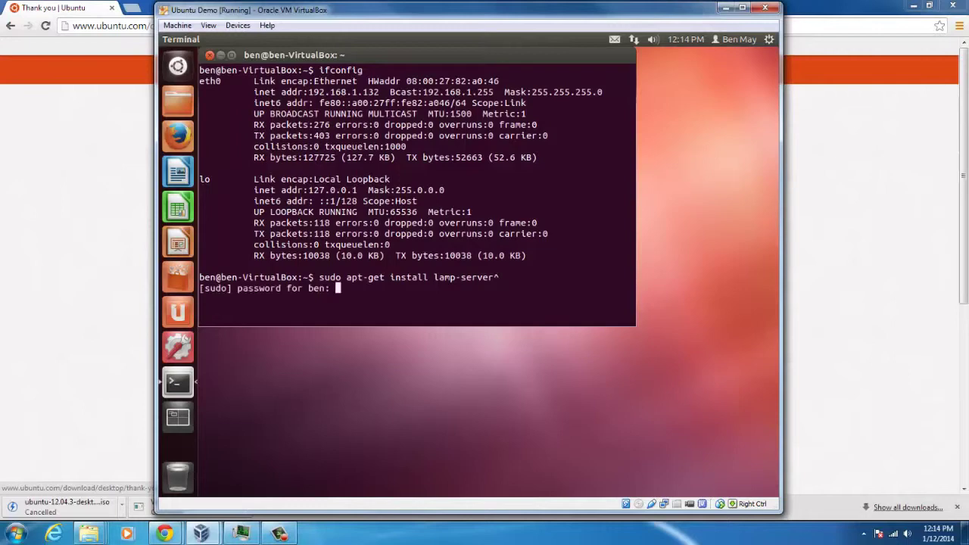
{"action": "key", "text": "Return"}
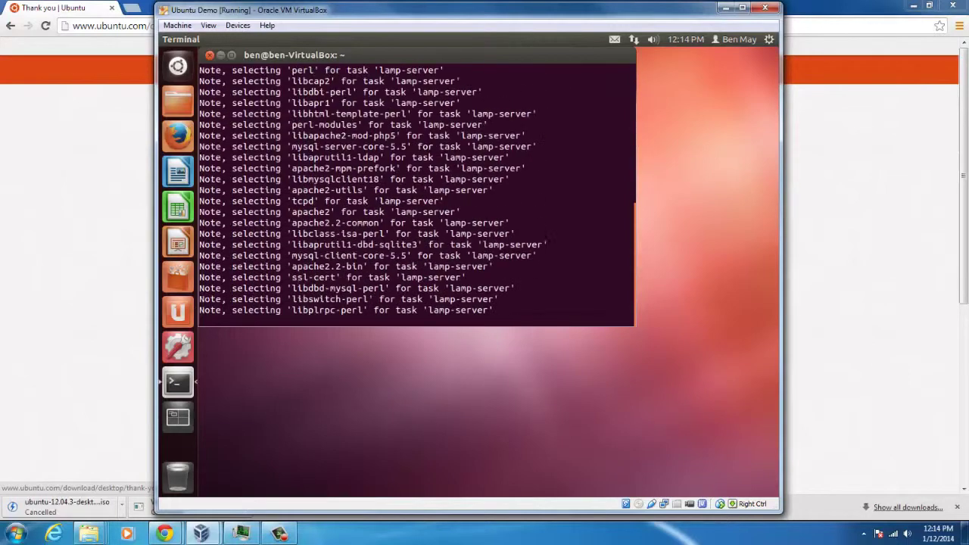
{"action": "type", "text": "y"}
{"action": "key", "text": "Return"}
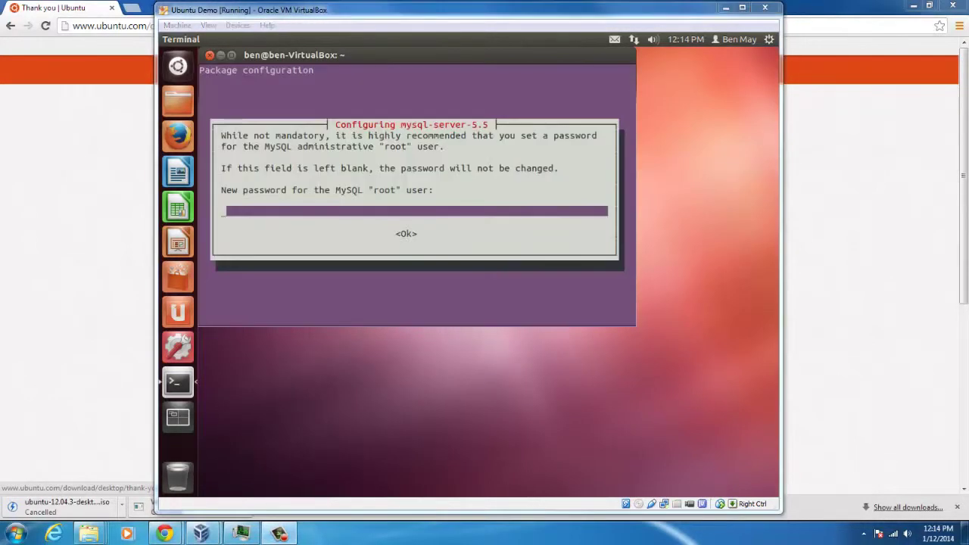
Step: Enter and repeat a MySQL root password during the LAMP setup
{"action": "left_click_drag", "start_coordinate": [439, 53], "coordinate": [476, 81]}
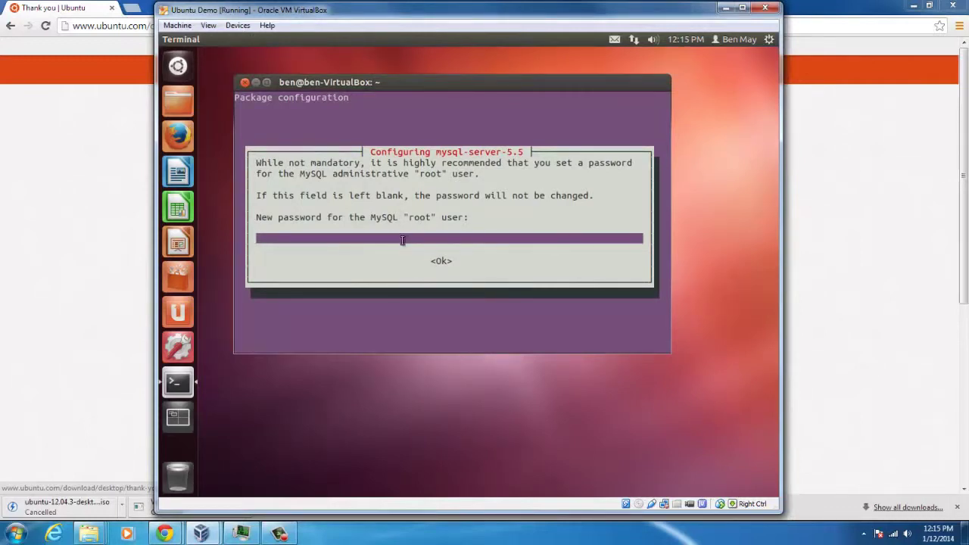
{"action": "type", "text": "****"}
{"action": "key", "text": "Tab"}
{"action": "key", "text": "Return"}
{"action": "type", "text": "****"}
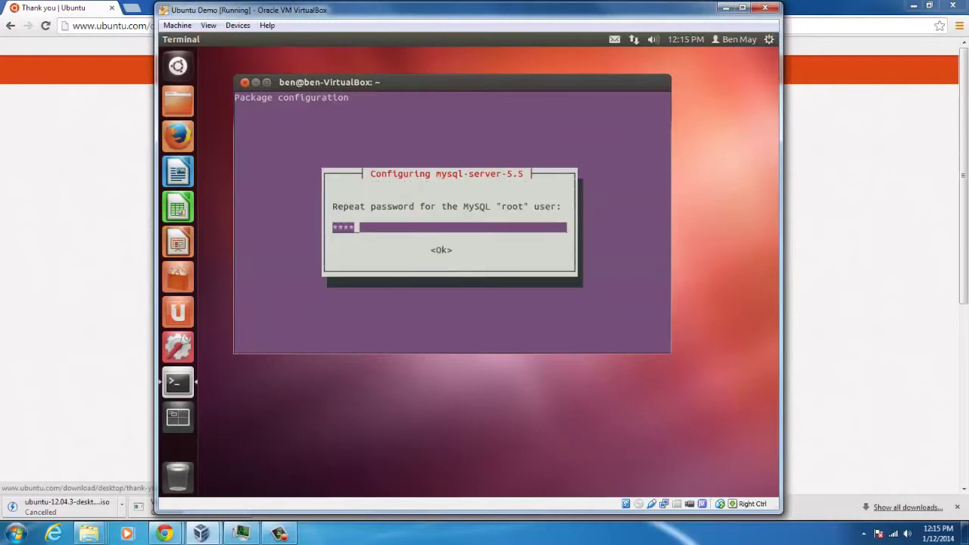
{"action": "key", "text": "Tab"}
{"action": "key", "text": "Return"}
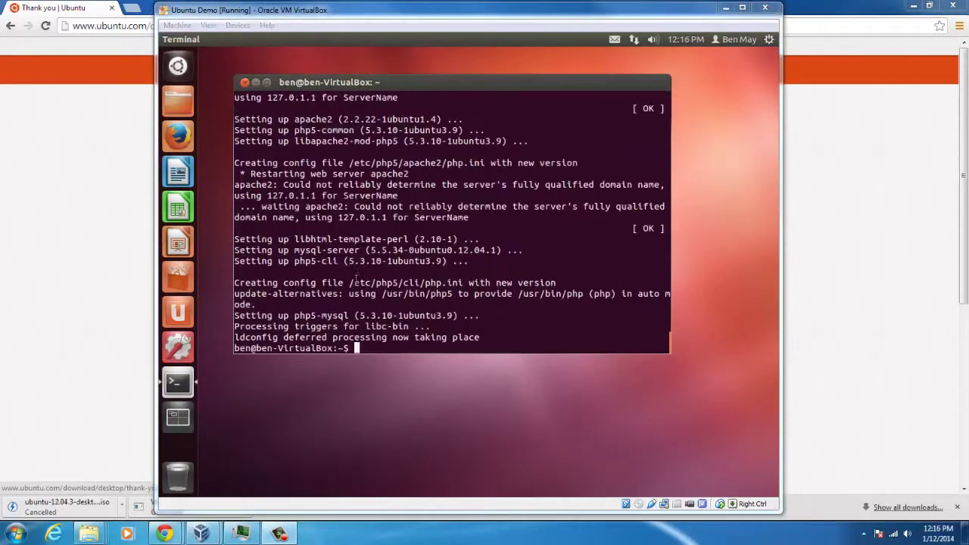
Step: Run sudo apt-get install php5-gd in the VM's terminal
{"action": "type", "text": "sudo "}
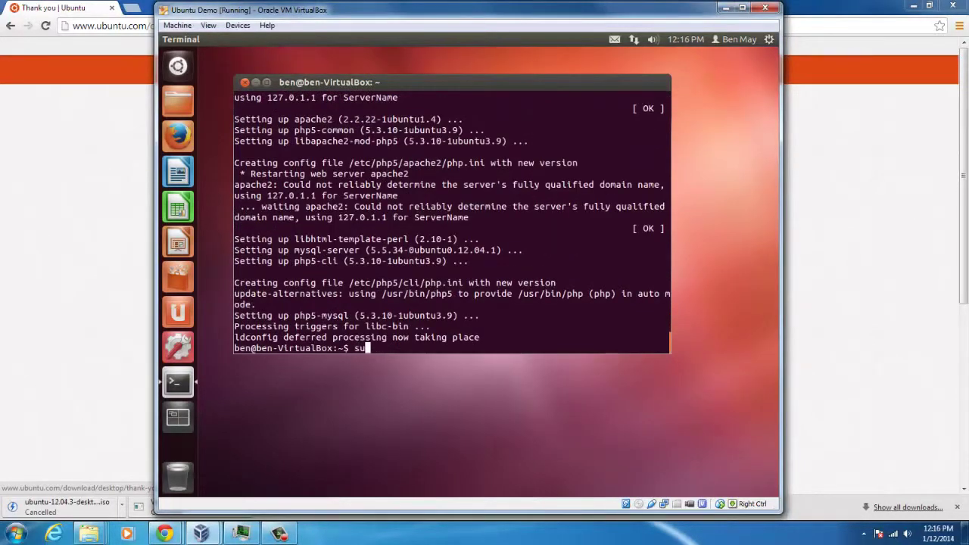
{"action": "type", "text": "l"}
{"action": "key", "text": "BackSpace"}
{"action": "type", "text": "apt-get install php"}
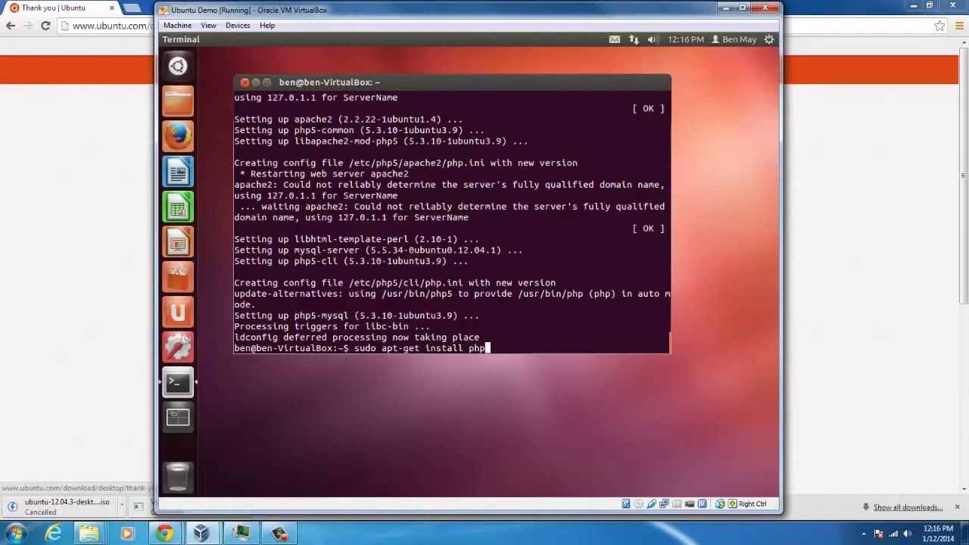
{"action": "type", "text": "5-gd"}
{"action": "key", "text": "Return"}
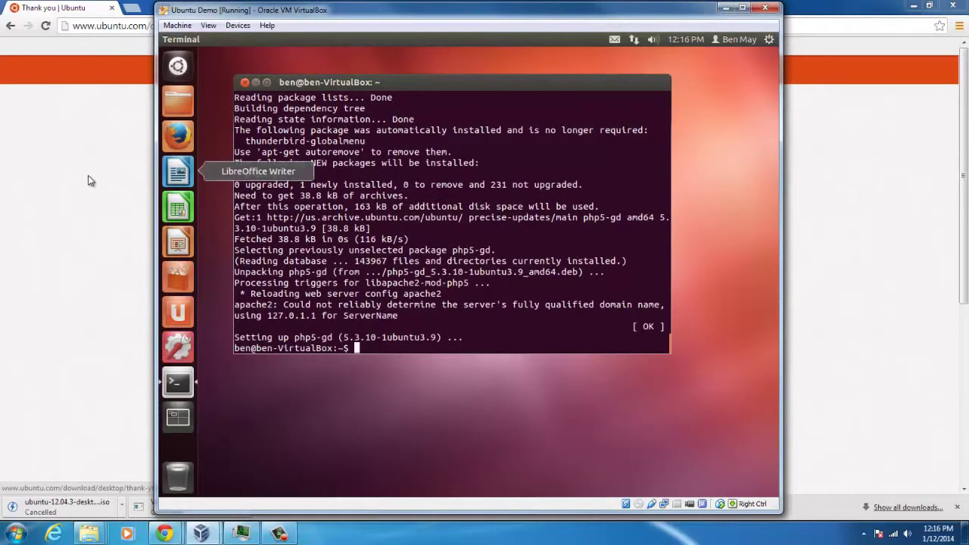
Step: In a new Chrome tab, go from owncloud.org to openSUSE's Ubuntu package instructions
{"action": "left_click", "coordinate": [97, 127]}
{"action": "left_click", "coordinate": [132, 8]}
{"action": "type", "text": "ow"}
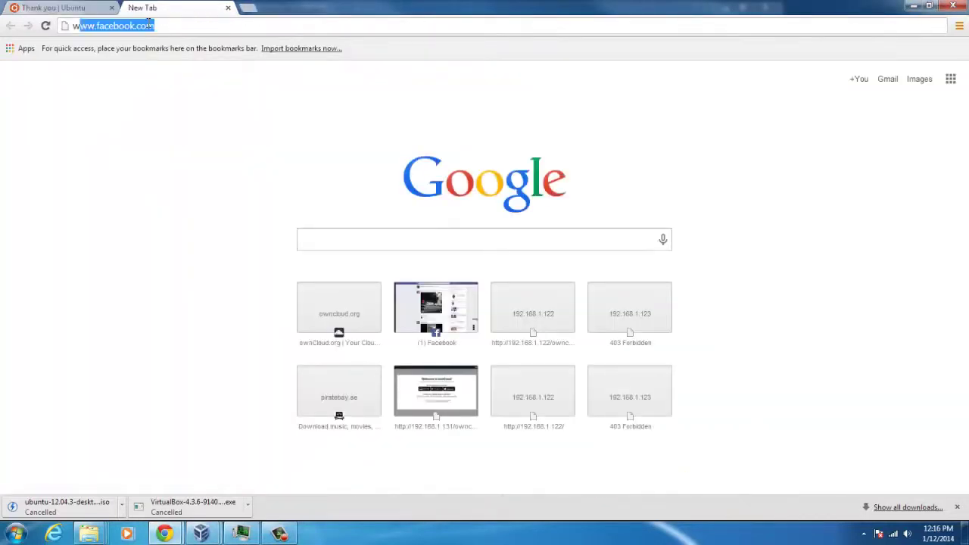
{"action": "type", "text": "ncloud"}
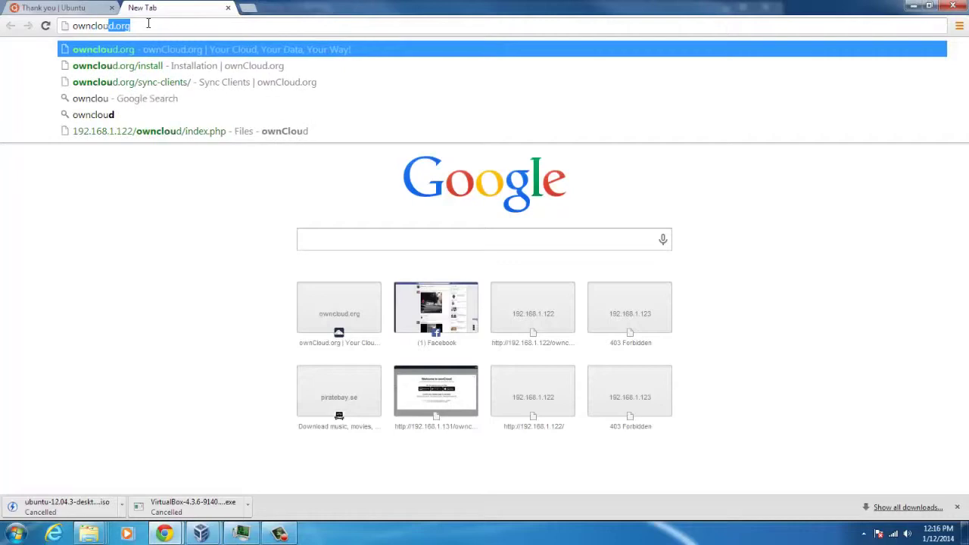
{"action": "key", "text": "Return"}
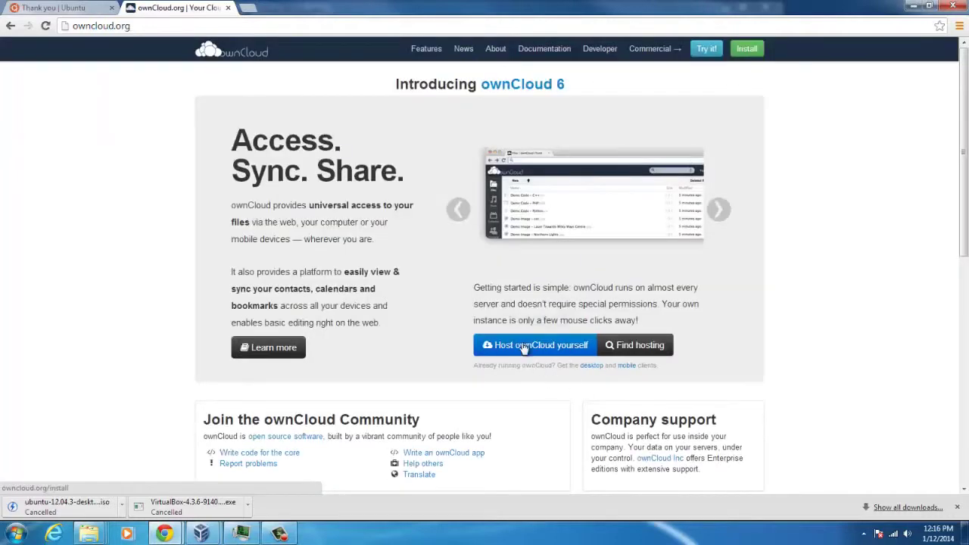
{"action": "left_click", "coordinate": [529, 337]}
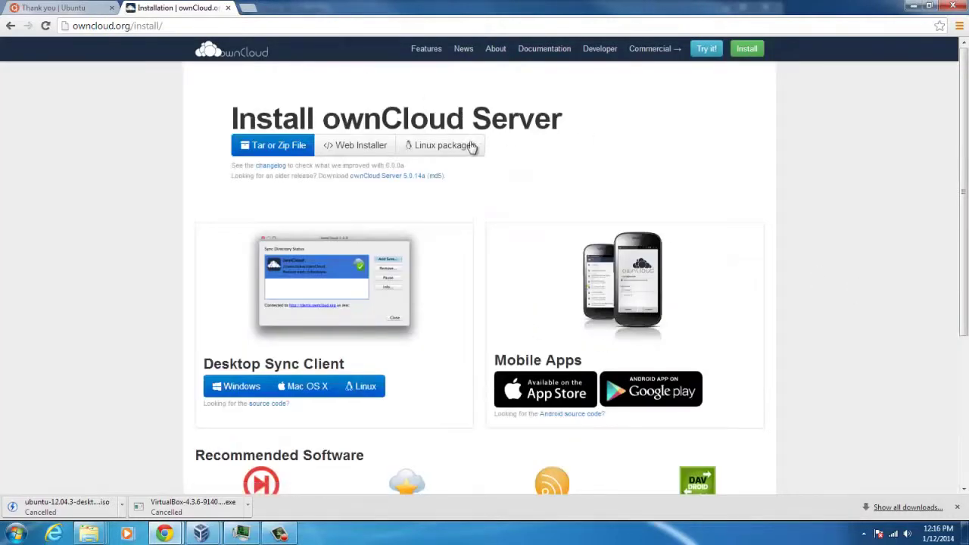
{"action": "left_click", "coordinate": [470, 146]}
{"action": "left_click", "coordinate": [620, 328]}
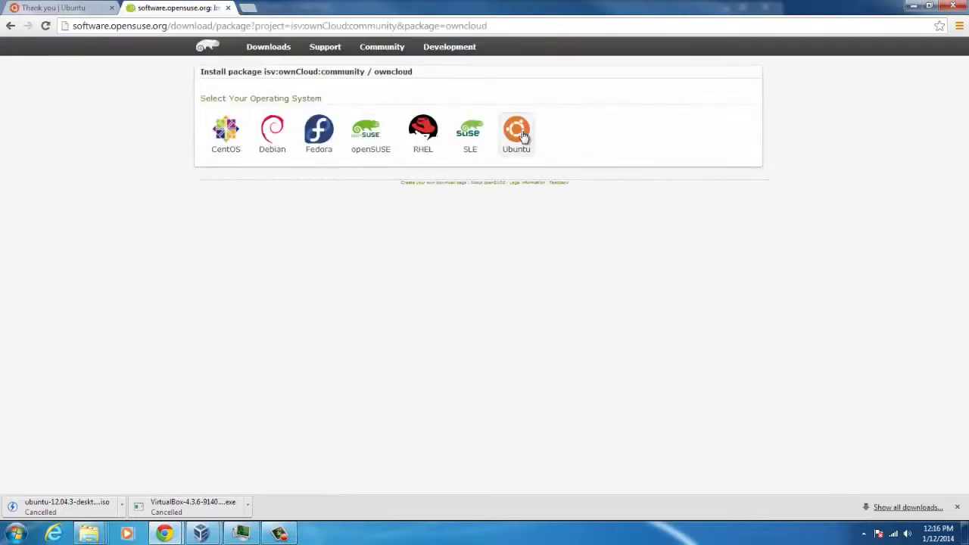
{"action": "left_click", "coordinate": [516, 130]}
Step: Copy the xUbuntu 12.04 install commands and return to the Ubuntu VM window
{"action": "scroll", "coordinate": [560, 272], "scroll_direction": "down", "scroll_amount": 7}
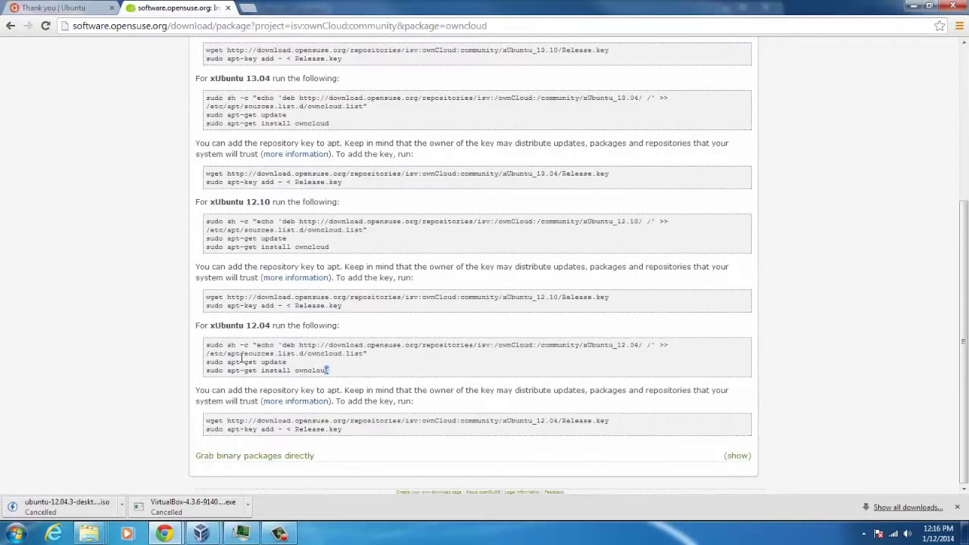
{"action": "left_click_drag", "start_coordinate": [240, 359], "coordinate": [181, 344]}
{"action": "right_click", "coordinate": [224, 355]}
{"action": "left_click", "coordinate": [249, 361]}
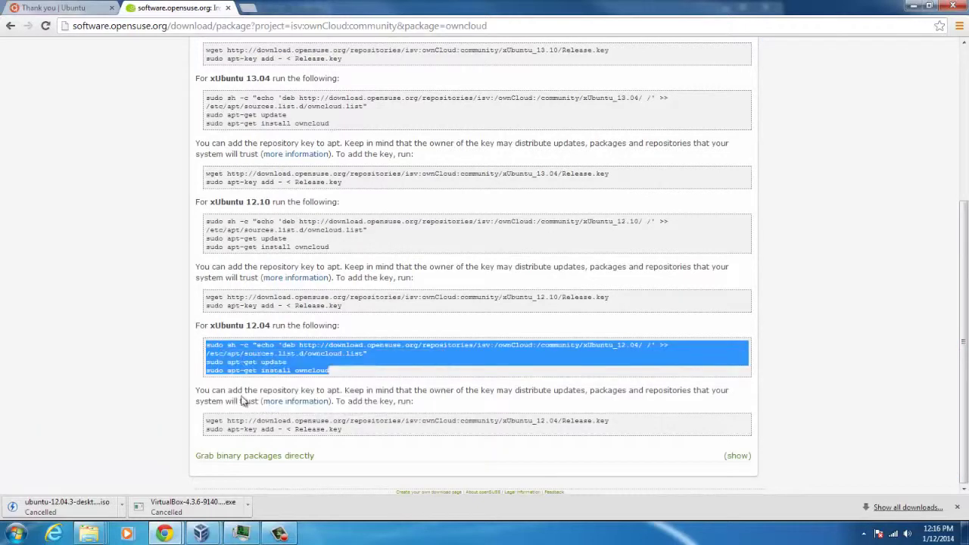
{"action": "mouse_move", "coordinate": [202, 534]}
{"action": "left_click", "coordinate": [273, 469]}
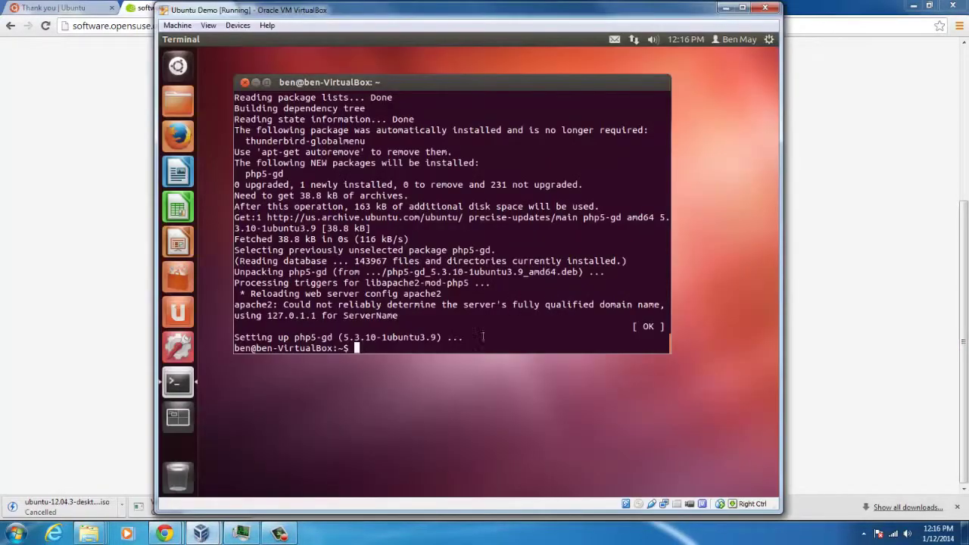
Step: Paste the ownCloud repository and update commands, then run sudo apt-get install owncloud
{"action": "right_click", "coordinate": [401, 344]}
{"action": "left_click", "coordinate": [436, 419]}
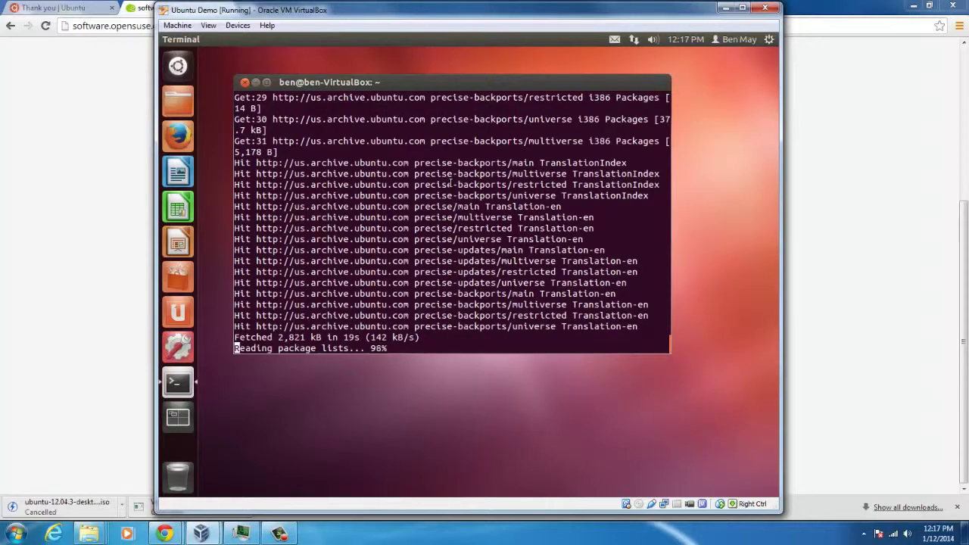
{"action": "type", "text": "sudo apt-get install owncloud"}
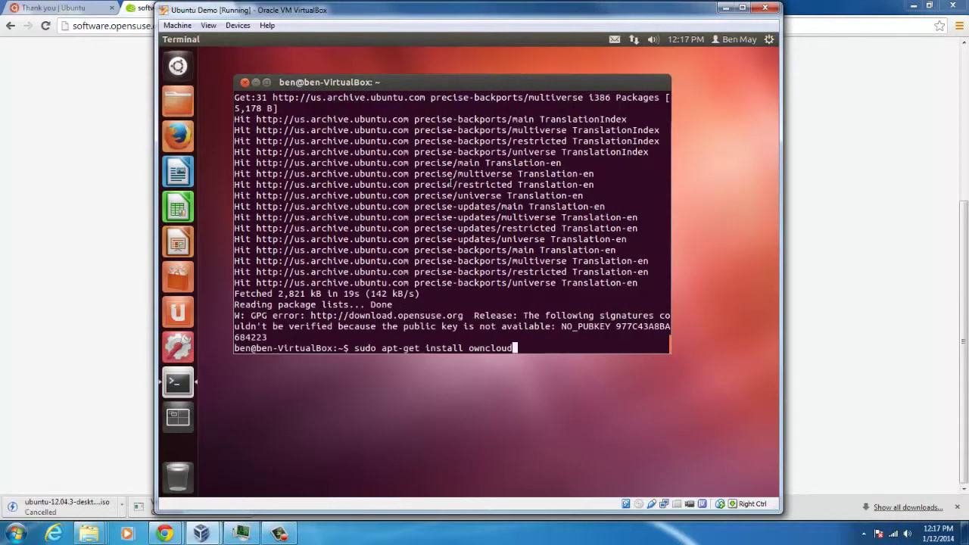
{"action": "key", "text": "Return"}
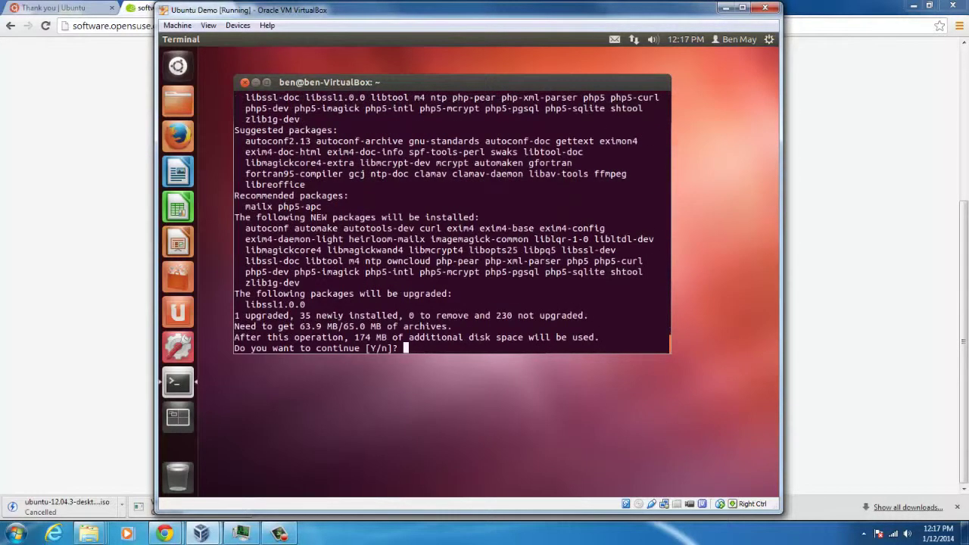
Step: Answer y to continue the install and to accept the unauthenticated owncloud package
{"action": "type", "text": "y"}
{"action": "key", "text": "Return"}
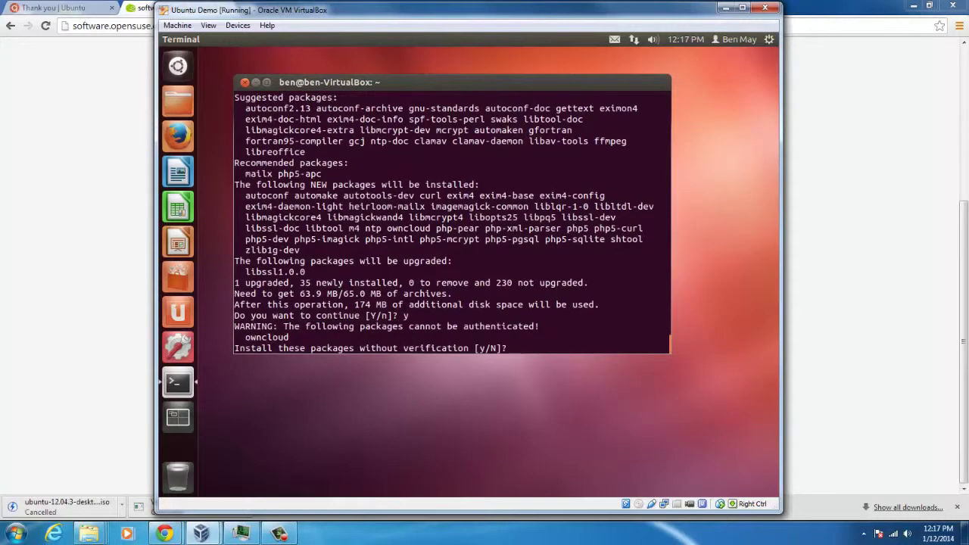
{"action": "type", "text": "y"}
{"action": "key", "text": "Return"}
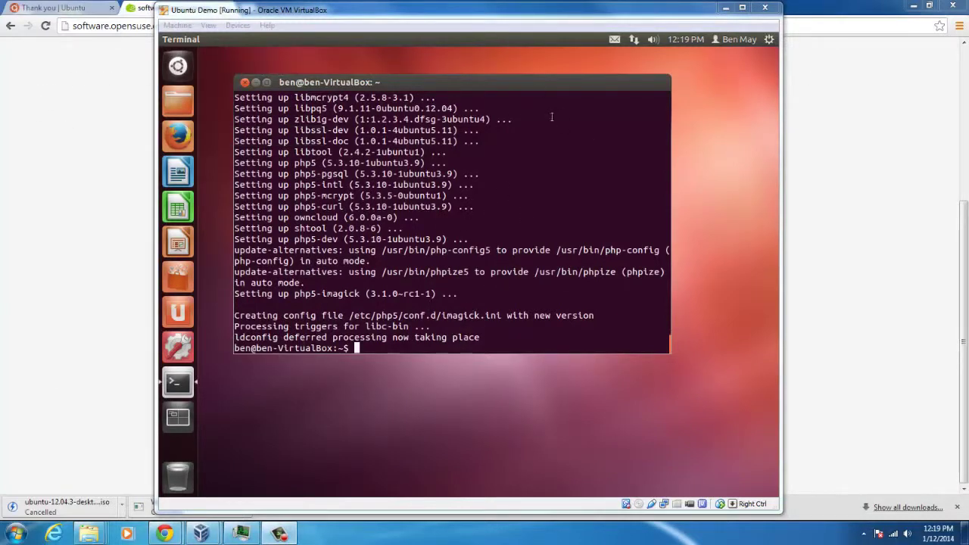
Step: Copy the VM's IP address 192.168.1.132 from Connection Information, then open a new Chrome tab
{"action": "left_click", "coordinate": [635, 39]}
{"action": "left_click", "coordinate": [686, 157]}
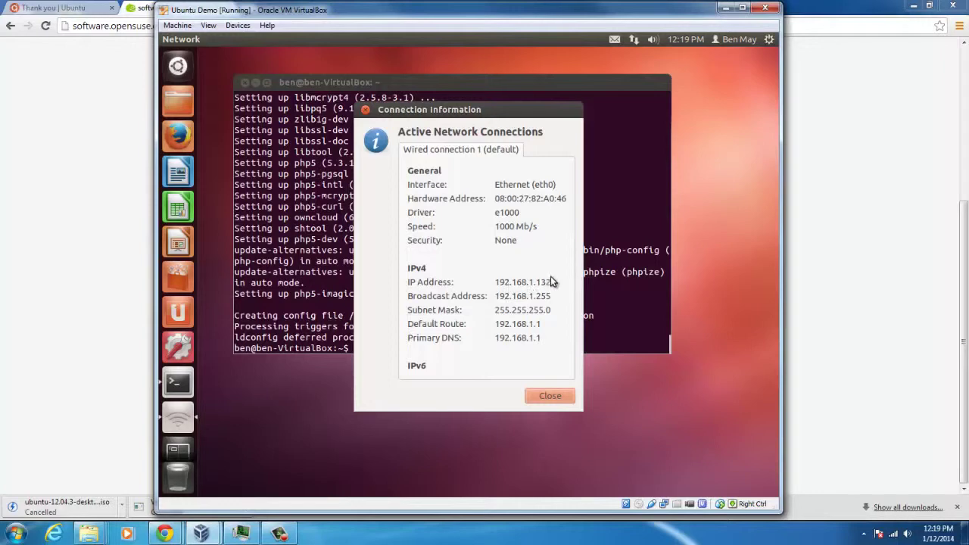
{"action": "left_click_drag", "start_coordinate": [551, 281], "coordinate": [493, 281]}
{"action": "right_click", "coordinate": [509, 285]}
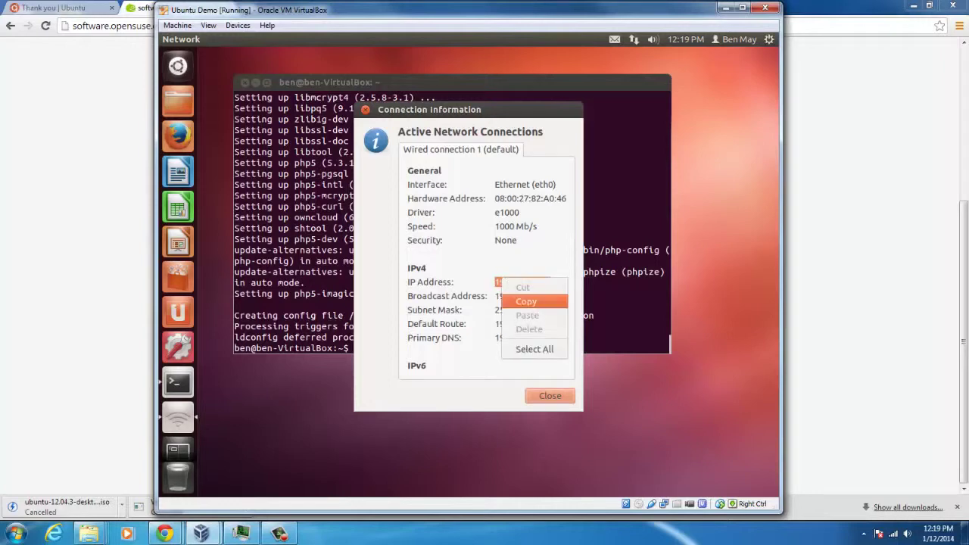
{"action": "left_click", "coordinate": [526, 301]}
{"action": "key", "text": "alt+Tab"}
{"action": "key", "text": "ctrl+t"}
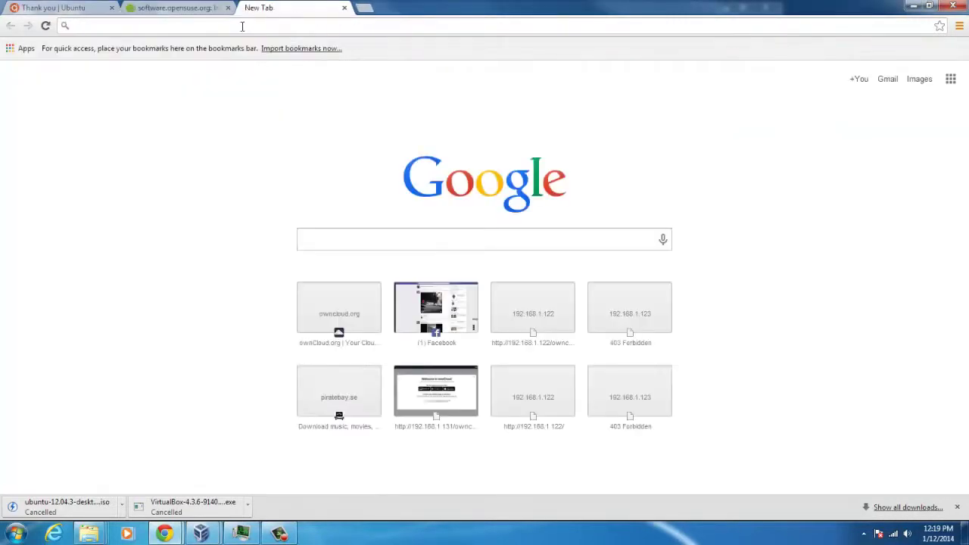
Step: Load the ownCloud setup page at 192.168.1.132/owncloud and read its security warning
{"action": "key", "text": "ctrl+v"}
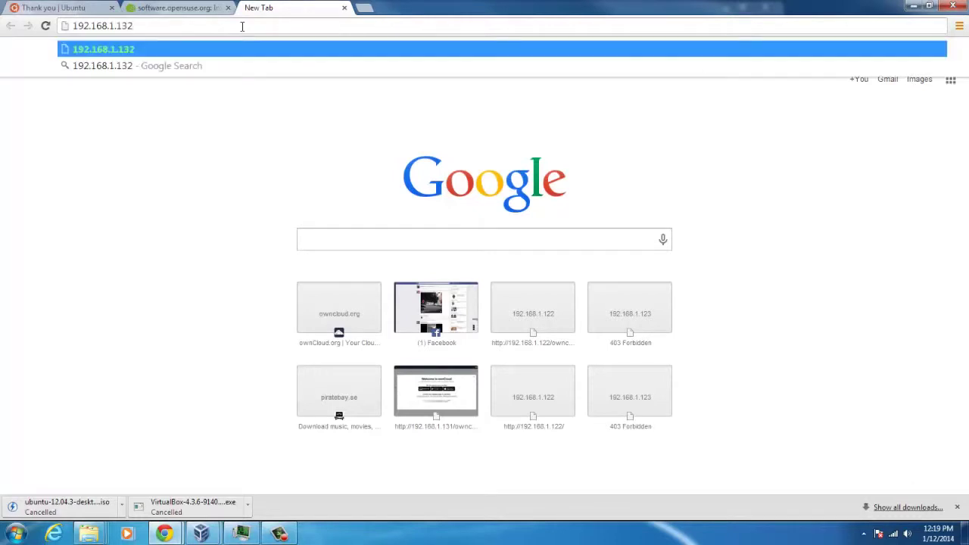
{"action": "type", "text": "/opw"}
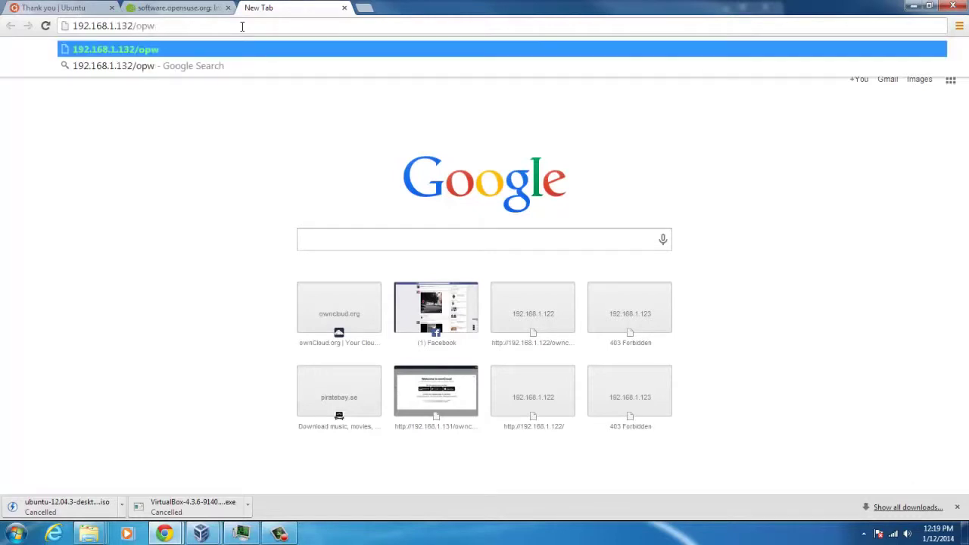
{"action": "key", "text": "BackSpace"}
{"action": "key", "text": "BackSpace"}
{"action": "type", "text": "wncloud"}
{"action": "key", "text": "Return"}
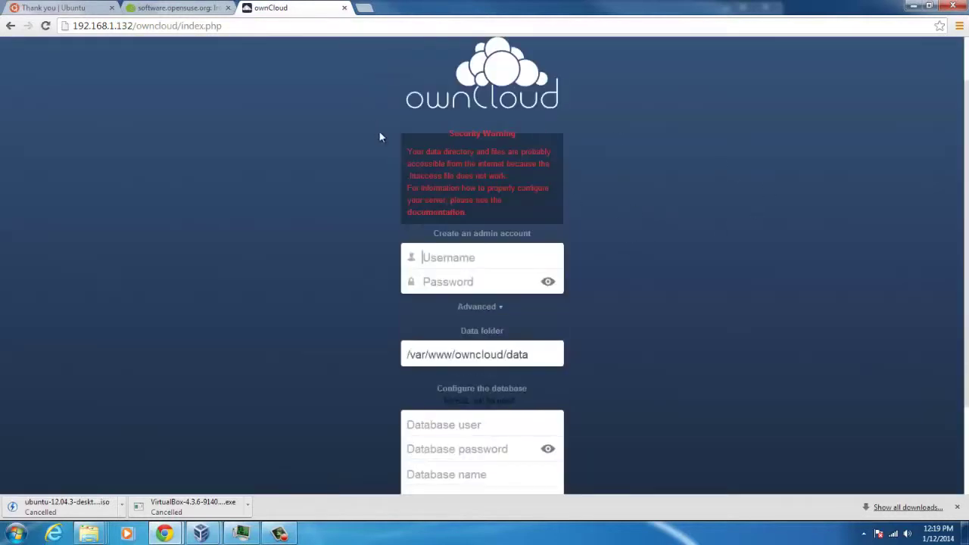
{"action": "mouse_move", "coordinate": [380, 137]}
{"action": "left_mouse_down"}
{"action": "mouse_move", "coordinate": [616, 186]}
{"action": "mouse_move", "coordinate": [598, 216]}
{"action": "mouse_move", "coordinate": [393, 150]}
{"action": "left_mouse_up"}
{"action": "left_click", "coordinate": [592, 225]}
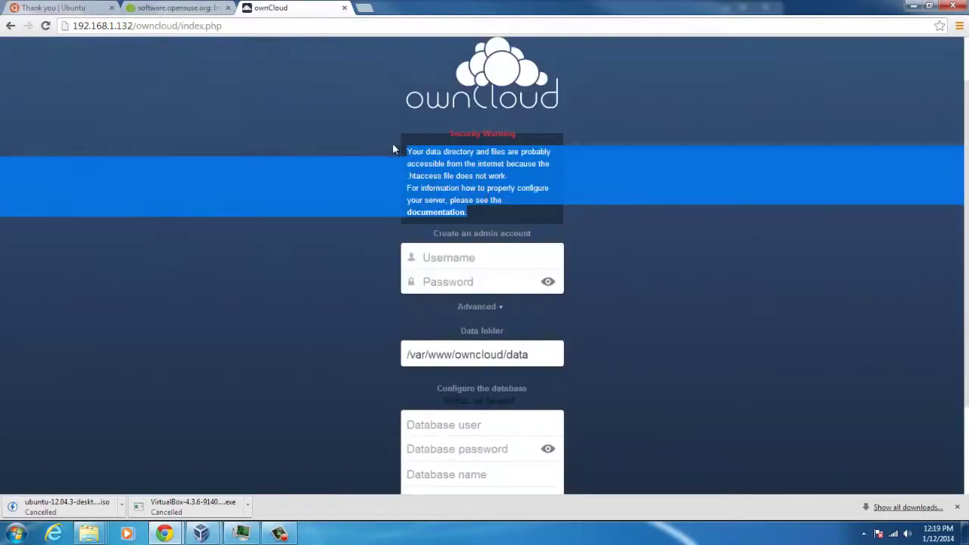
{"action": "left_click", "coordinate": [414, 136]}
{"action": "double_click", "coordinate": [436, 212]}
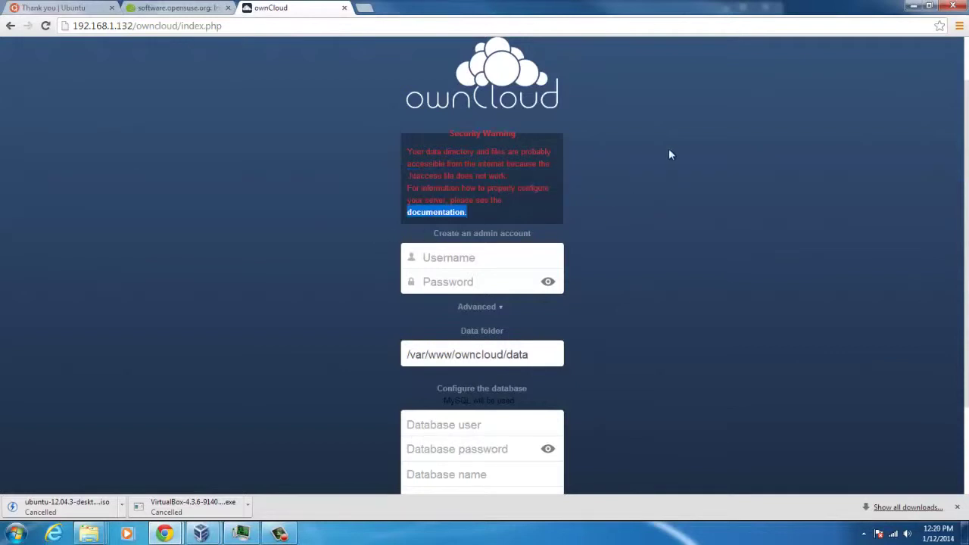
{"action": "scroll", "coordinate": [417, 197], "scroll_direction": "down", "scroll_amount": 1}
Step: Enter admin username and password, MySQL user root and database owncloud, keeping the default data folder, and finish setup
{"action": "left_click", "coordinate": [448, 199]}
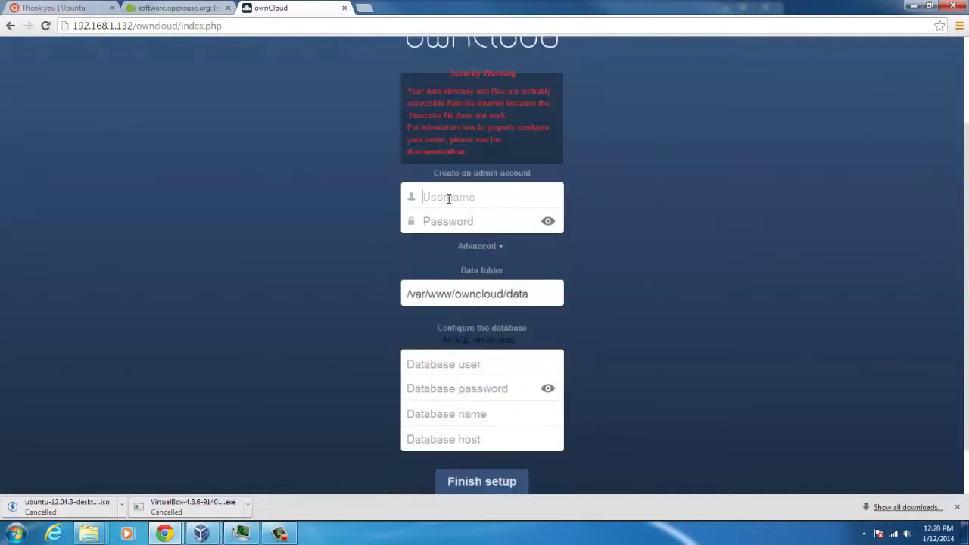
{"action": "type", "text": "ben****"}
{"action": "left_click", "coordinate": [471, 363]}
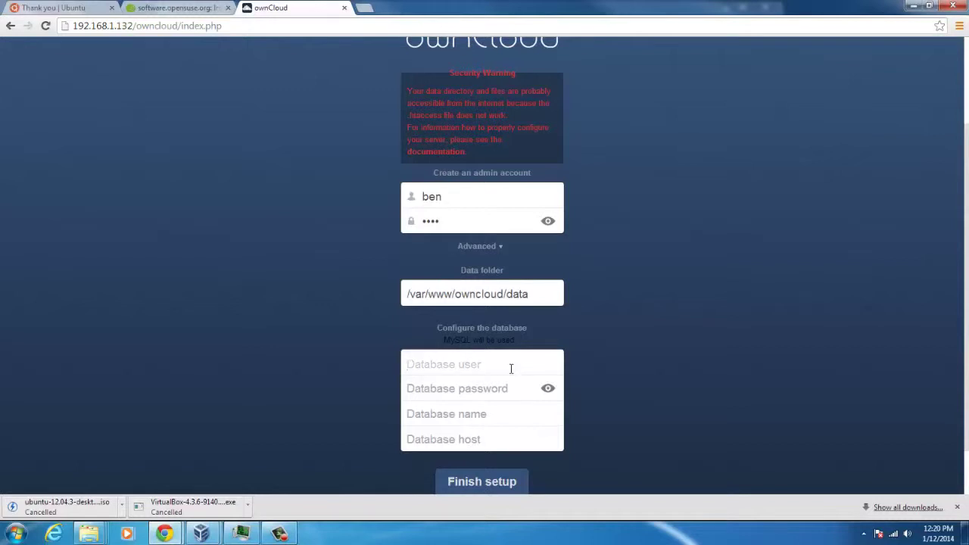
{"action": "type", "text": "roo***"}
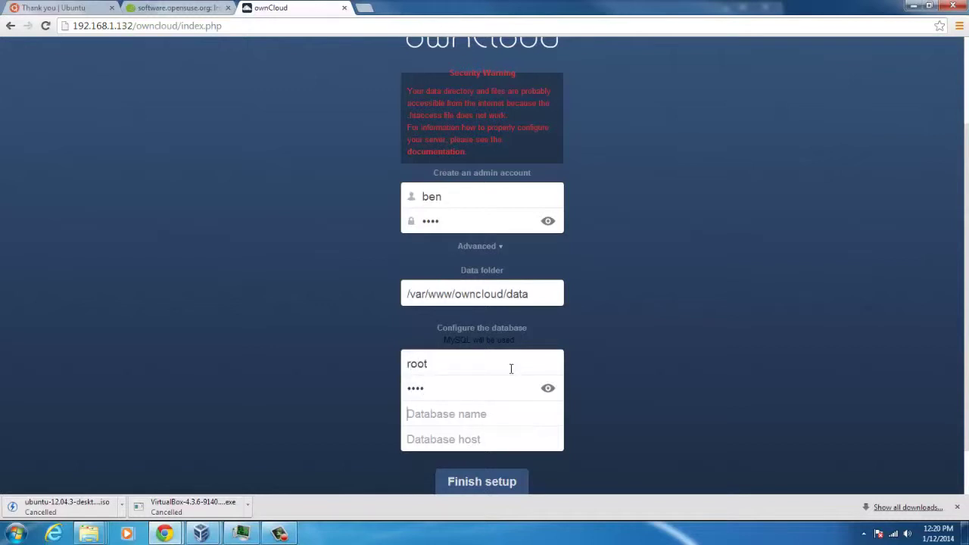
{"action": "type", "text": "owncloud"}
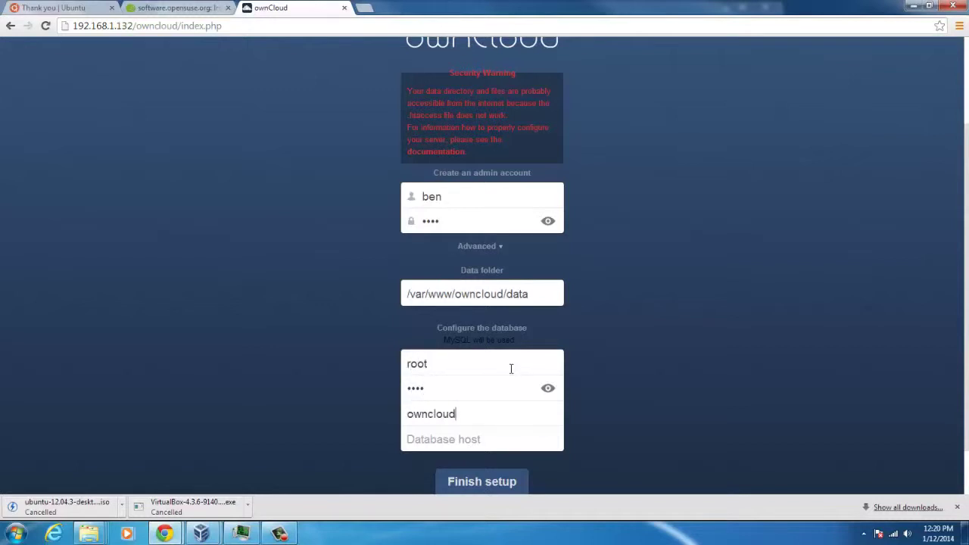
{"action": "scroll", "coordinate": [648, 246], "scroll_direction": "down", "scroll_amount": 2}
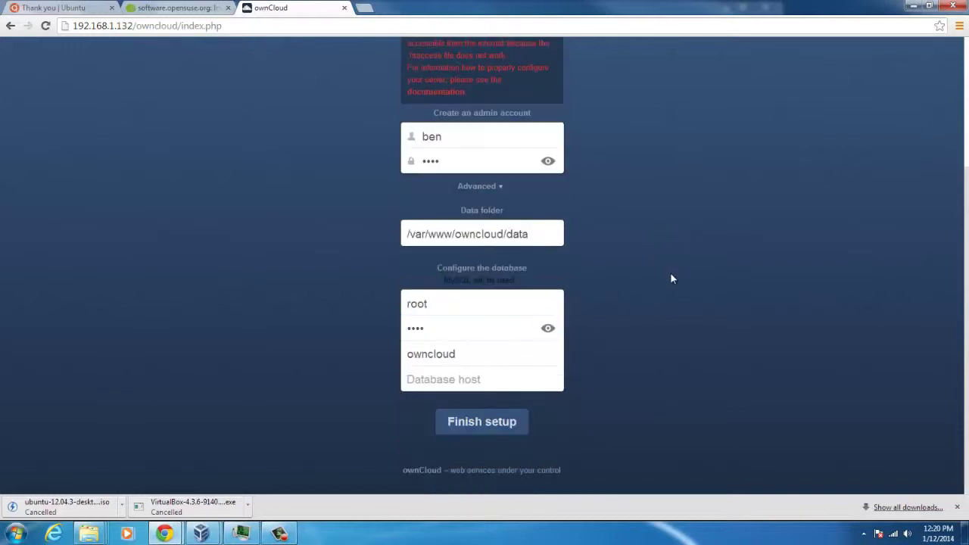
{"action": "triple_click", "coordinate": [459, 231]}
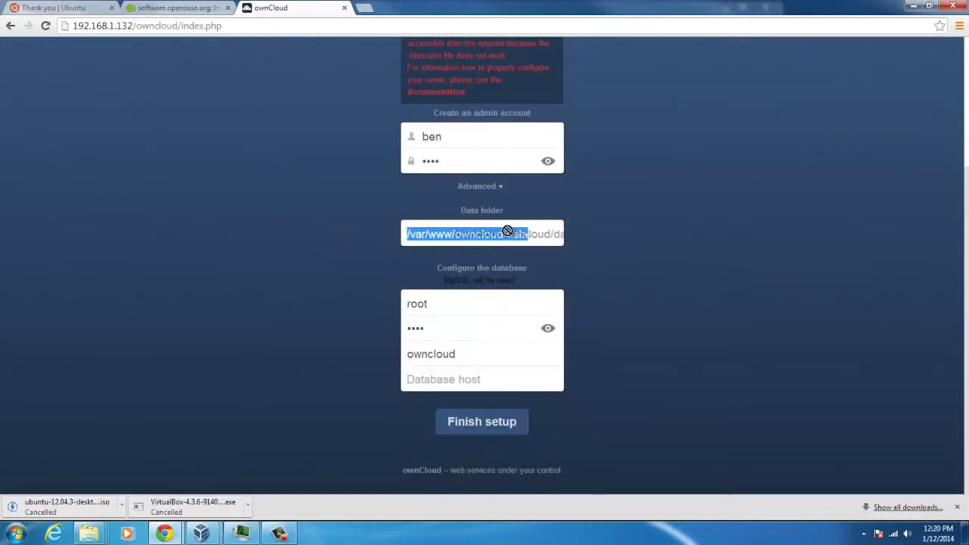
{"action": "left_click", "coordinate": [552, 234]}
{"action": "scroll", "coordinate": [696, 294], "scroll_direction": "up", "scroll_amount": 3}
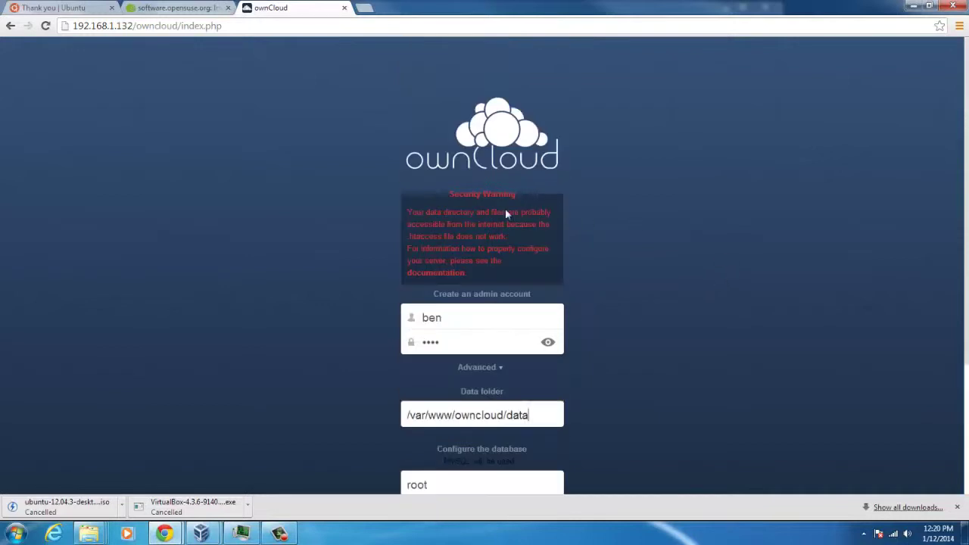
{"action": "scroll", "coordinate": [640, 257], "scroll_direction": "down", "scroll_amount": 3}
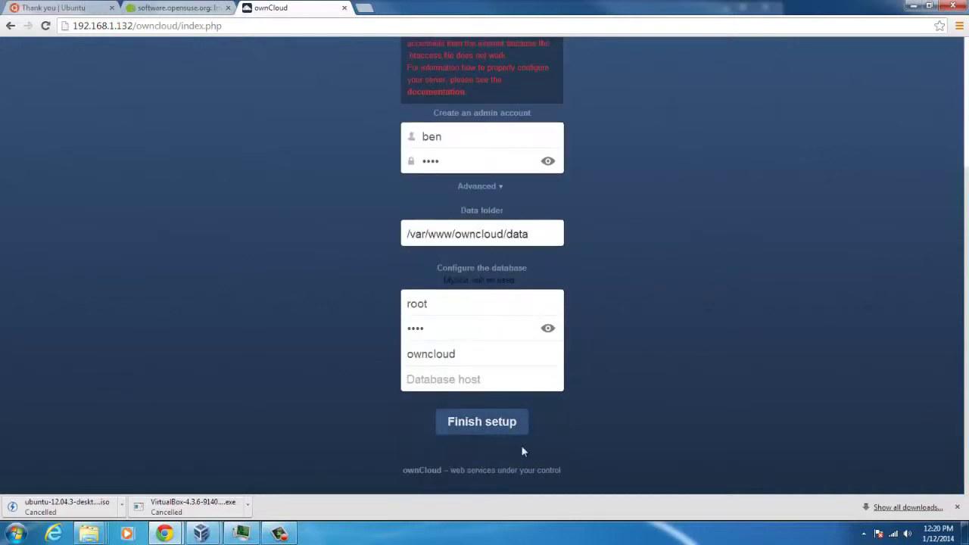
{"action": "left_click", "coordinate": [485, 429]}
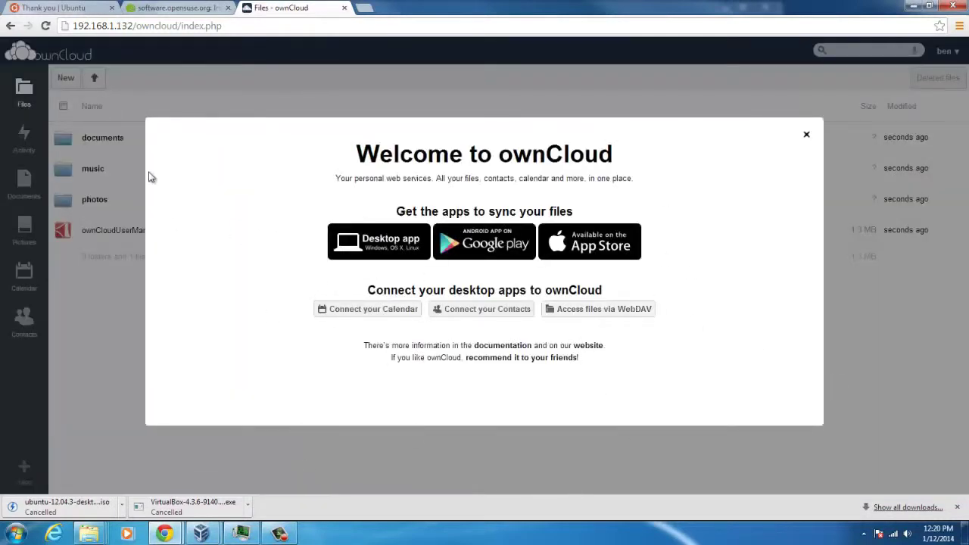
Step: Open Desktop Sync Clients from the welcome dialog, start the Windows 1.5.0 client download, then cancel it
{"action": "left_click", "coordinate": [371, 255]}
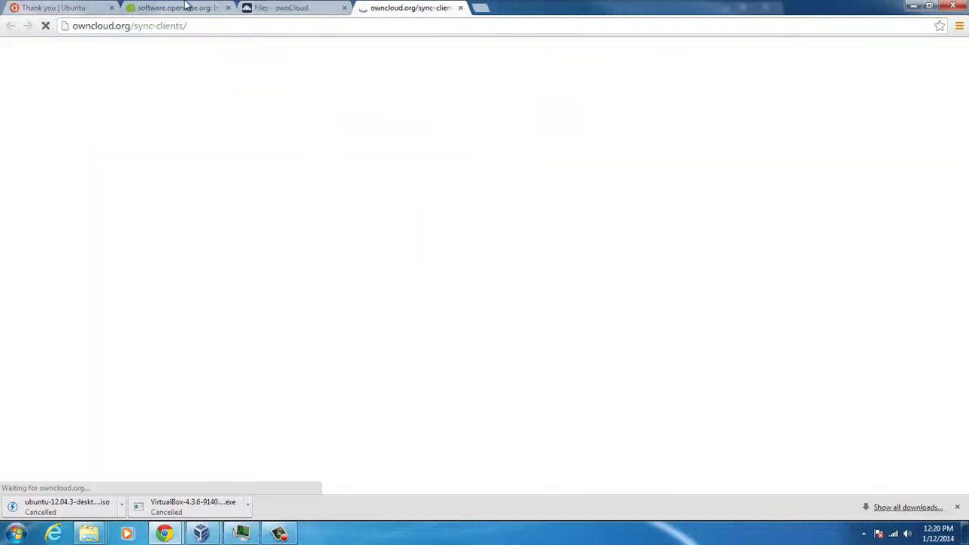
{"action": "left_click", "coordinate": [441, 258]}
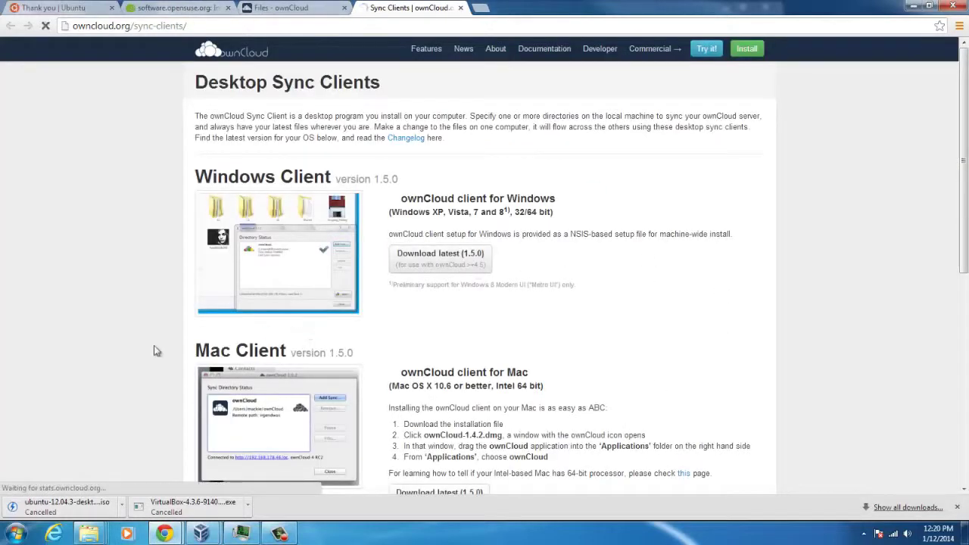
{"action": "left_click", "coordinate": [121, 506]}
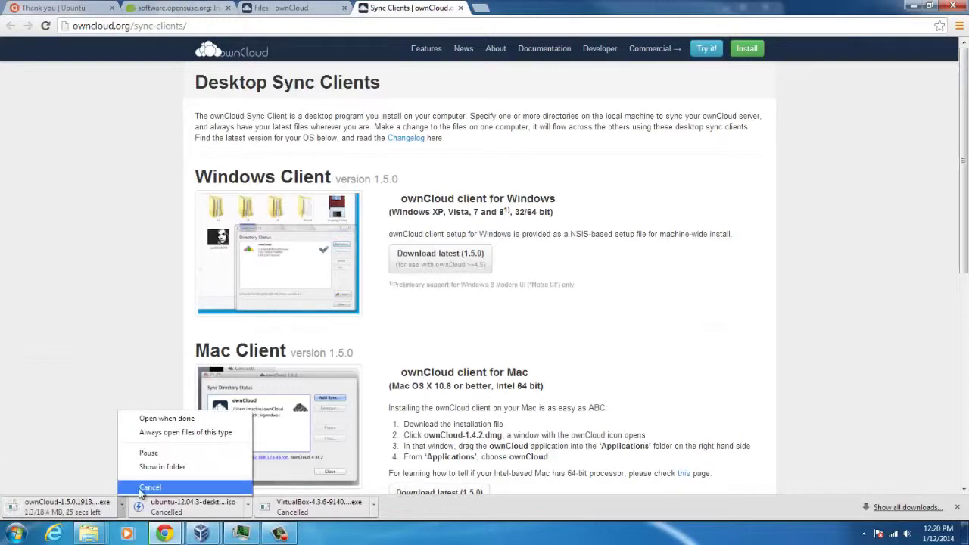
{"action": "left_click", "coordinate": [150, 487]}
{"action": "left_click", "coordinate": [122, 513]}
{"action": "left_click", "coordinate": [88, 533]}
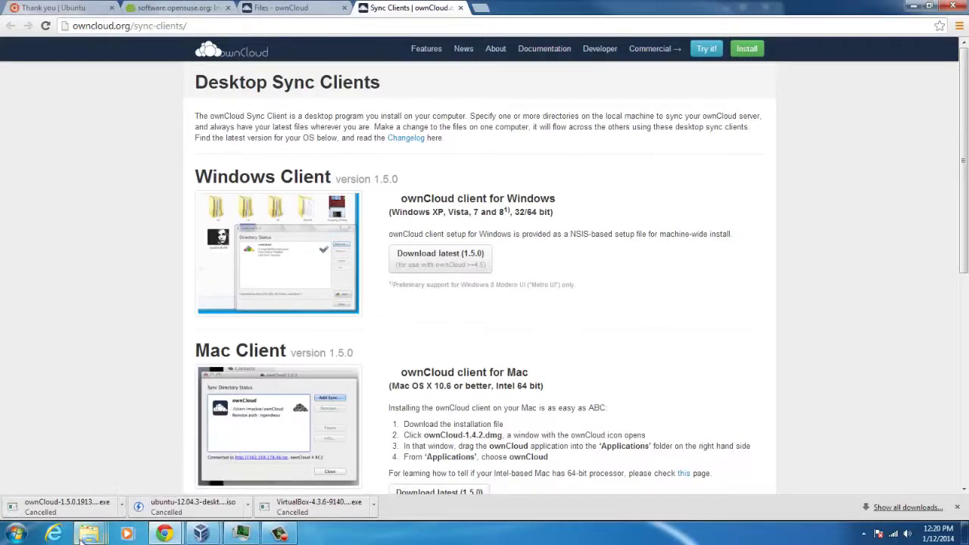
Step: Run the ownCloud 1.5.0 client installer into C:\Program Files (x86)\ownCloud and finish with ownCloud launching
{"action": "left_click", "coordinate": [76, 465]}
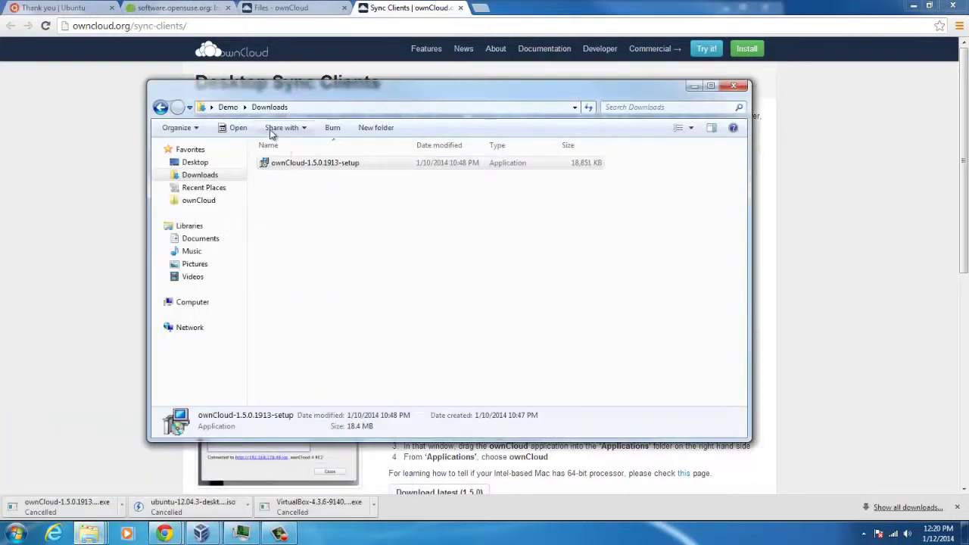
{"action": "left_click", "coordinate": [303, 165]}
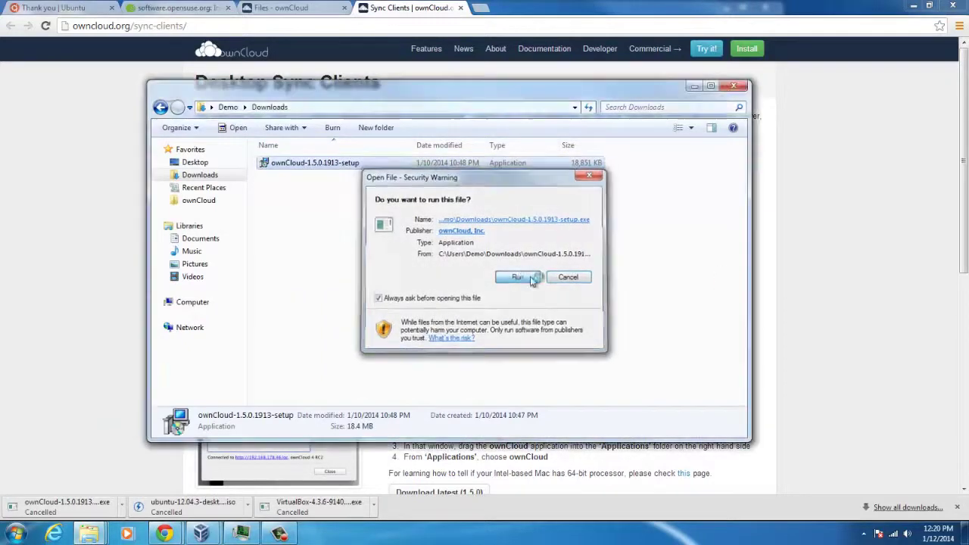
{"action": "left_click", "coordinate": [519, 278]}
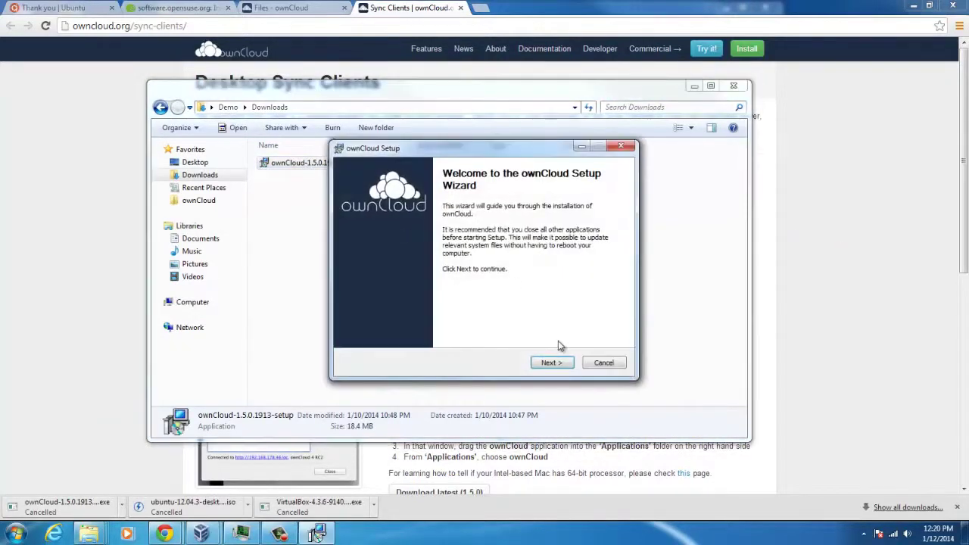
{"action": "left_click", "coordinate": [555, 363]}
{"action": "left_click", "coordinate": [558, 365]}
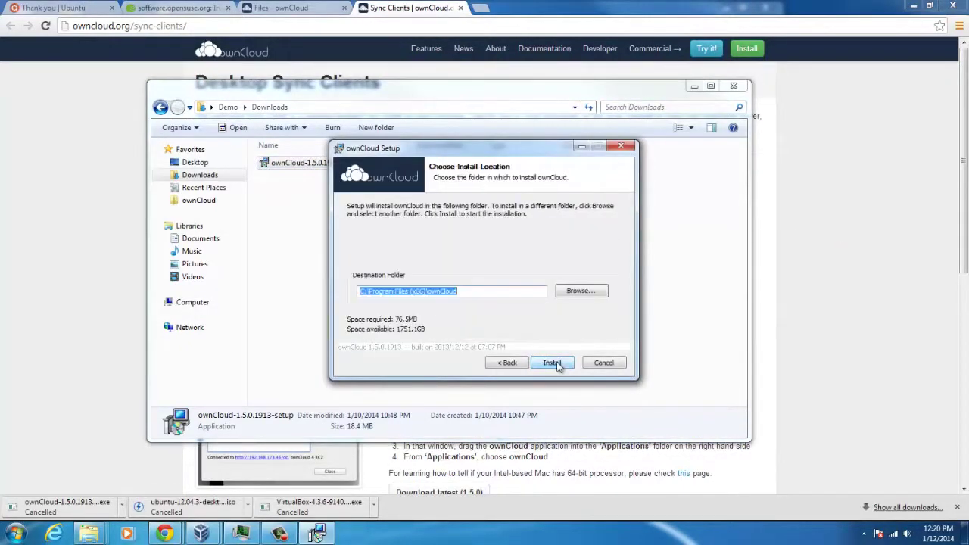
{"action": "left_click", "coordinate": [552, 362]}
{"action": "left_click_drag", "start_coordinate": [471, 151], "coordinate": [413, 177]}
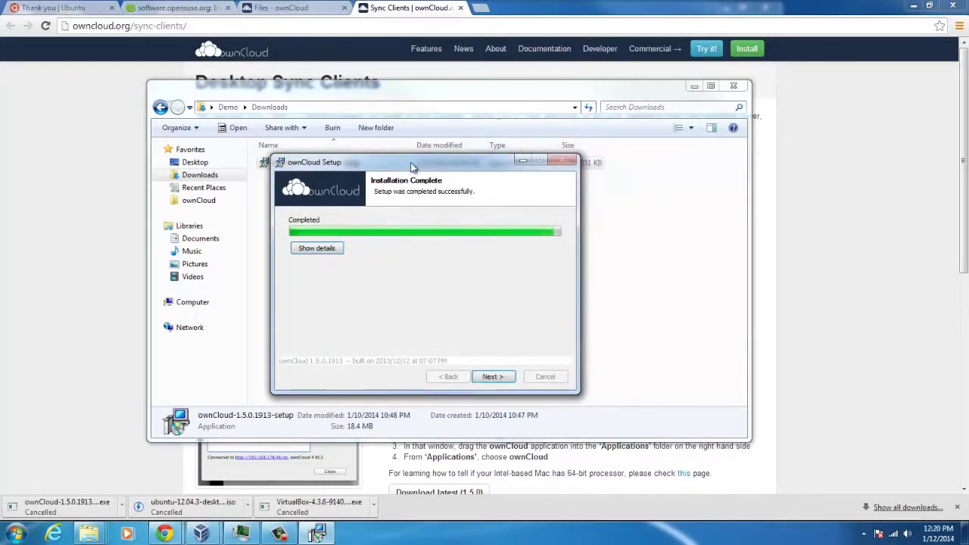
{"action": "left_click", "coordinate": [490, 377]}
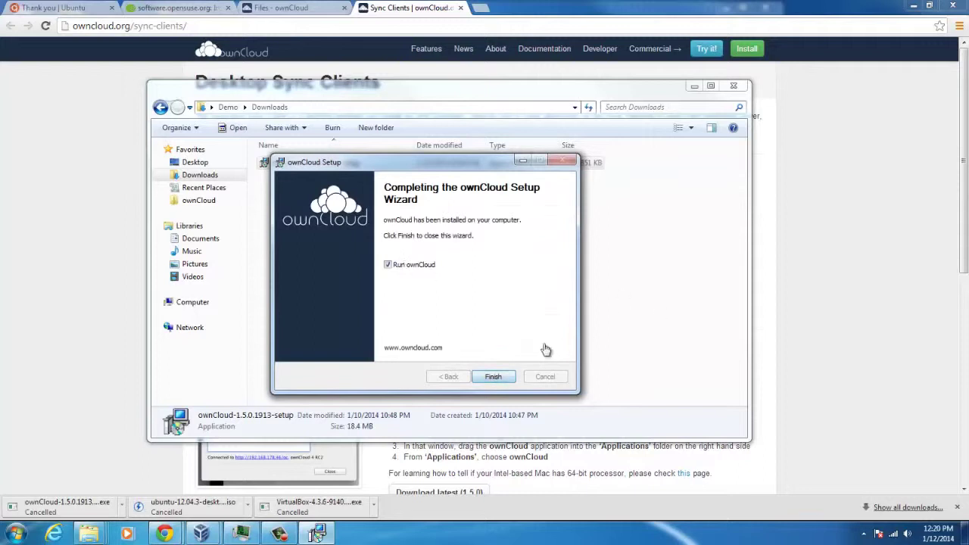
{"action": "left_click", "coordinate": [494, 377]}
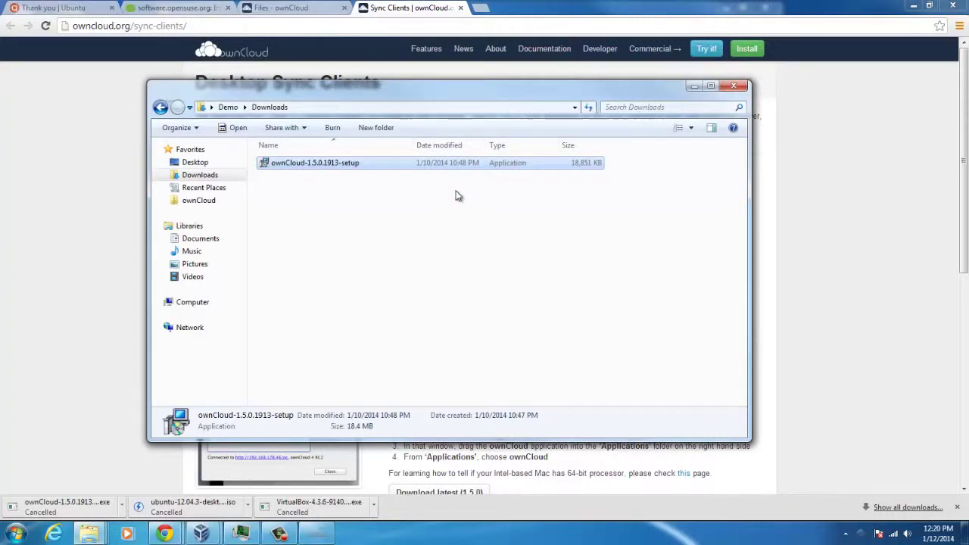
{"action": "left_click_drag", "start_coordinate": [521, 95], "coordinate": [497, 237]}
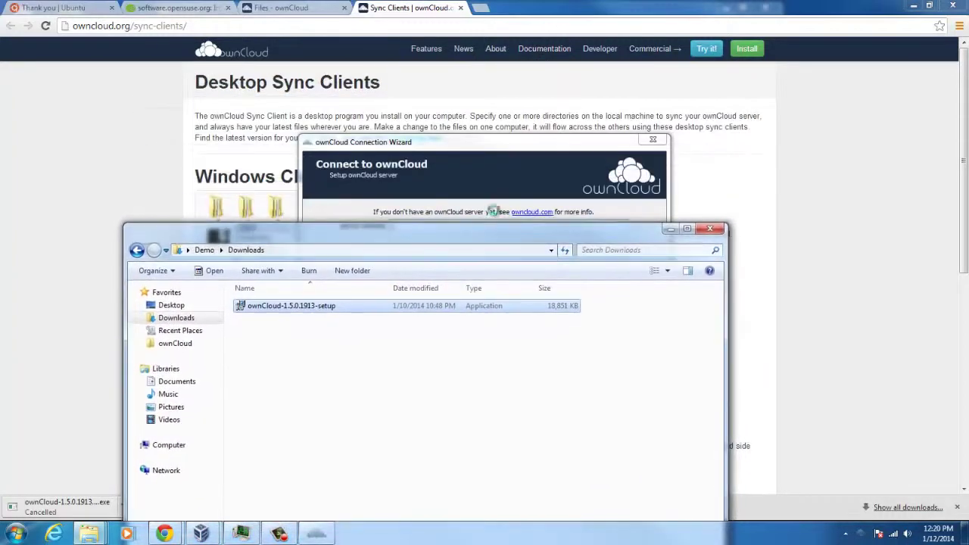
{"action": "left_click", "coordinate": [468, 149]}
{"action": "left_click_drag", "start_coordinate": [468, 149], "coordinate": [447, 162]}
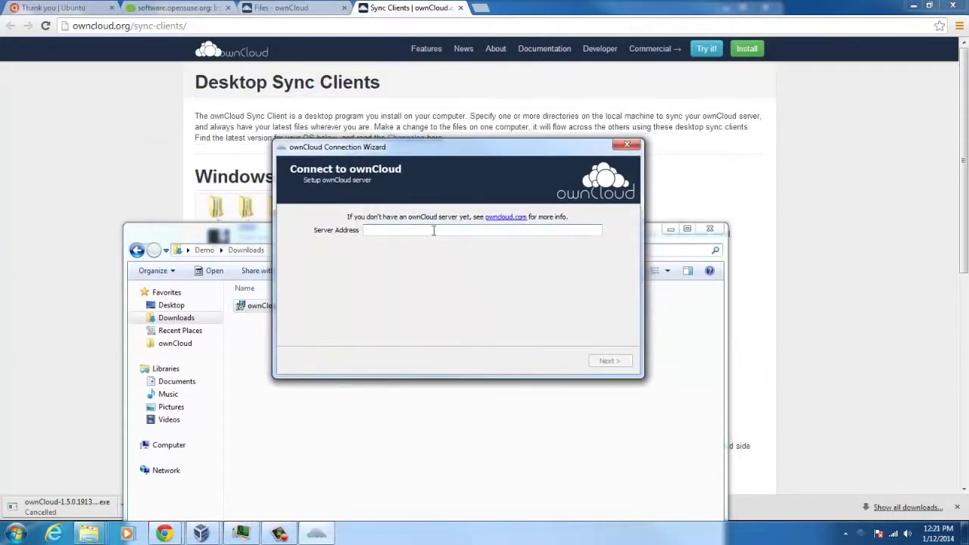
{"action": "type", "text": "192.168.1.132"}
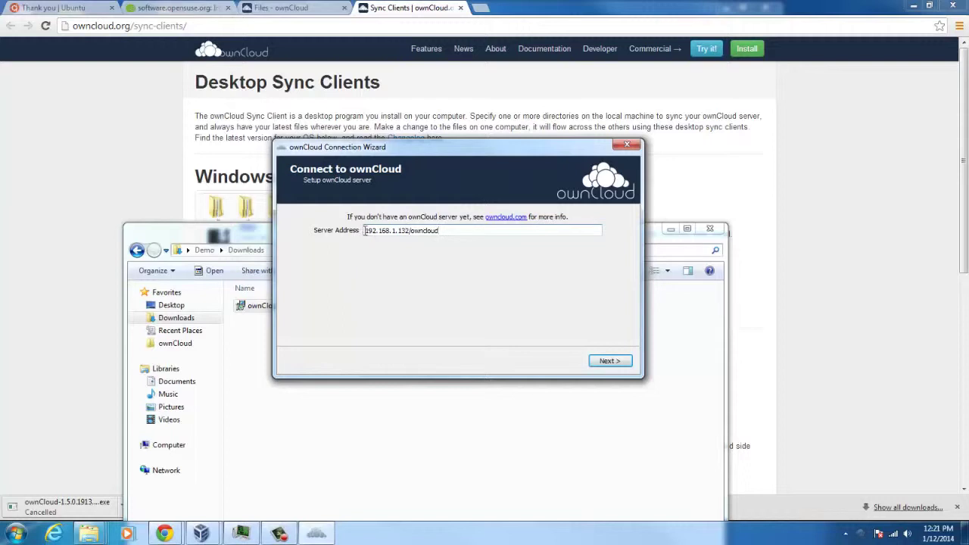
{"action": "type", "text": "http://"}
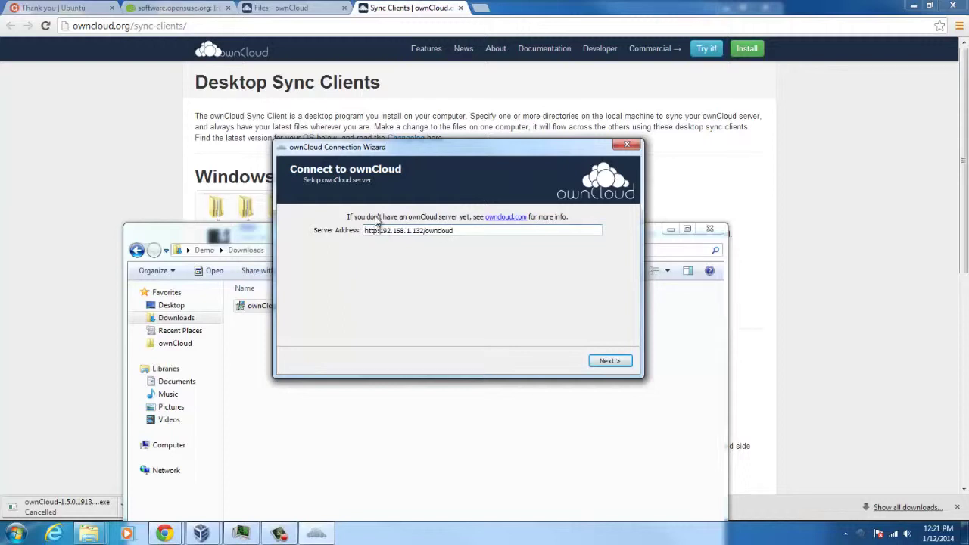
{"action": "type", "text": "//"}
{"action": "left_click", "coordinate": [618, 361]}
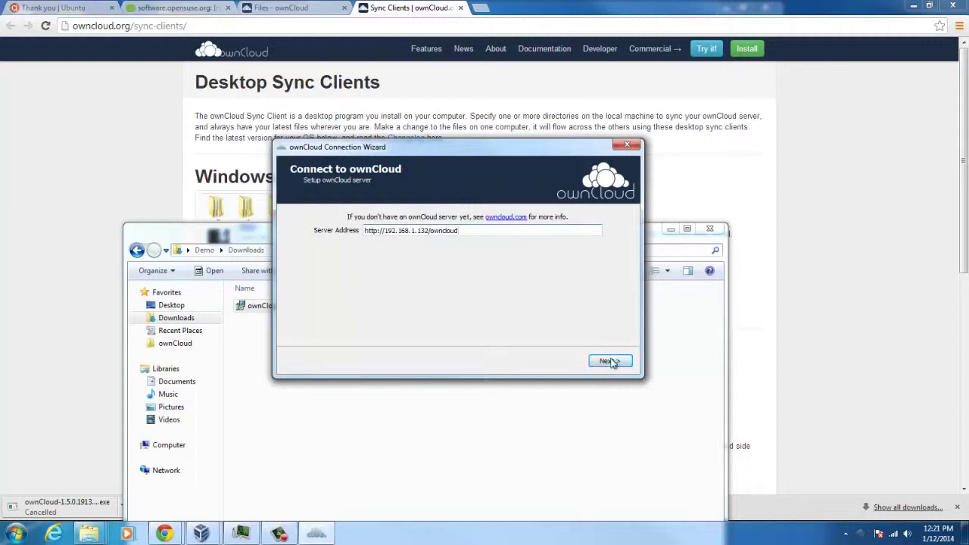
Step: Connect with the account username and password, then open the local C:\Users\Demo\ownCloud folder
{"action": "type", "text": "be"}
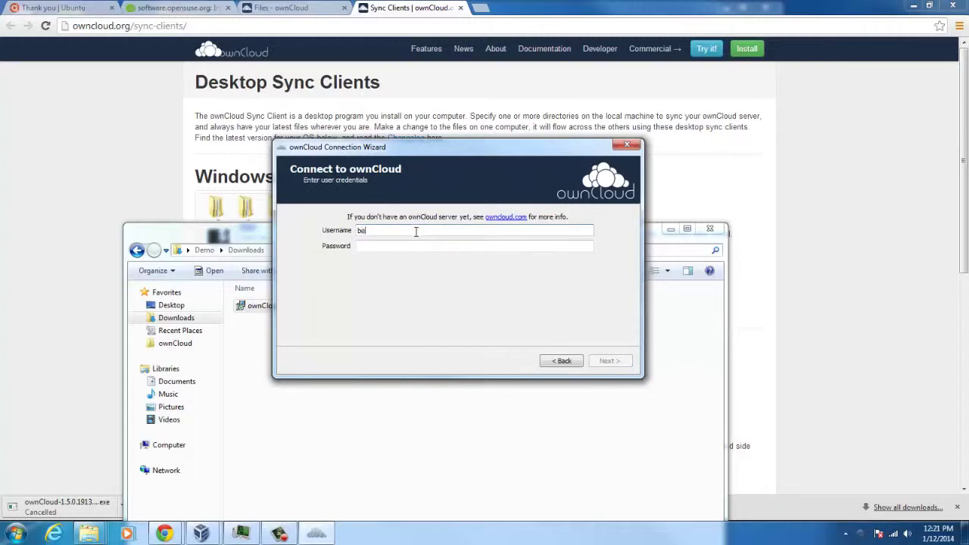
{"action": "type", "text": "n"}
{"action": "key", "text": "Tab"}
{"action": "type", "text": "be"}
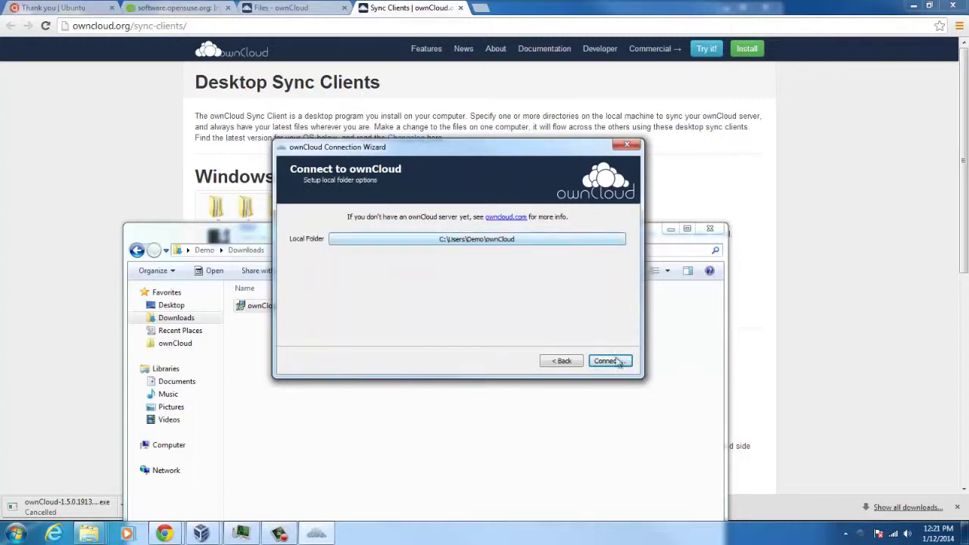
{"action": "left_click", "coordinate": [614, 363]}
{"action": "left_click", "coordinate": [412, 274]}
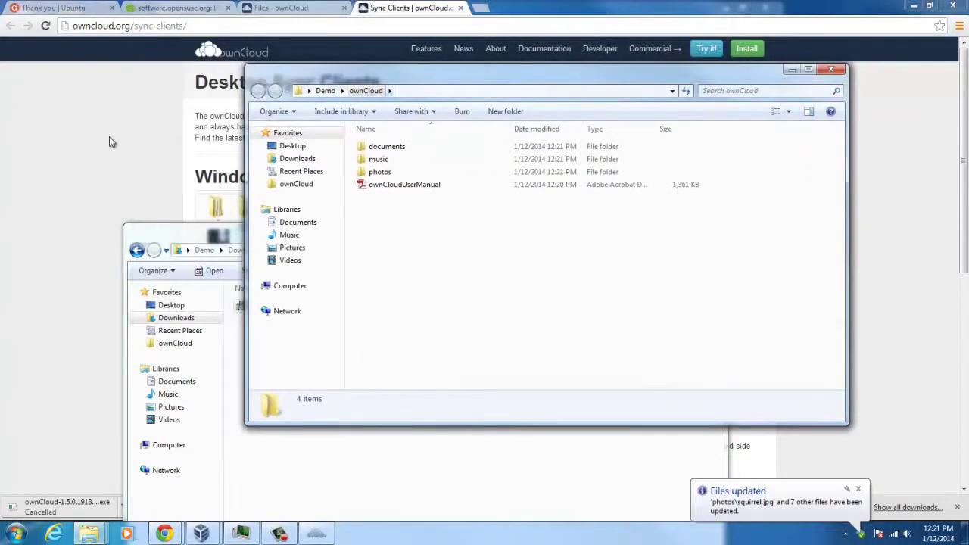
Step: Arrange the browser and ownCloud folder windows and open the documents folder both on the web and locally
{"action": "left_click", "coordinate": [280, 8]}
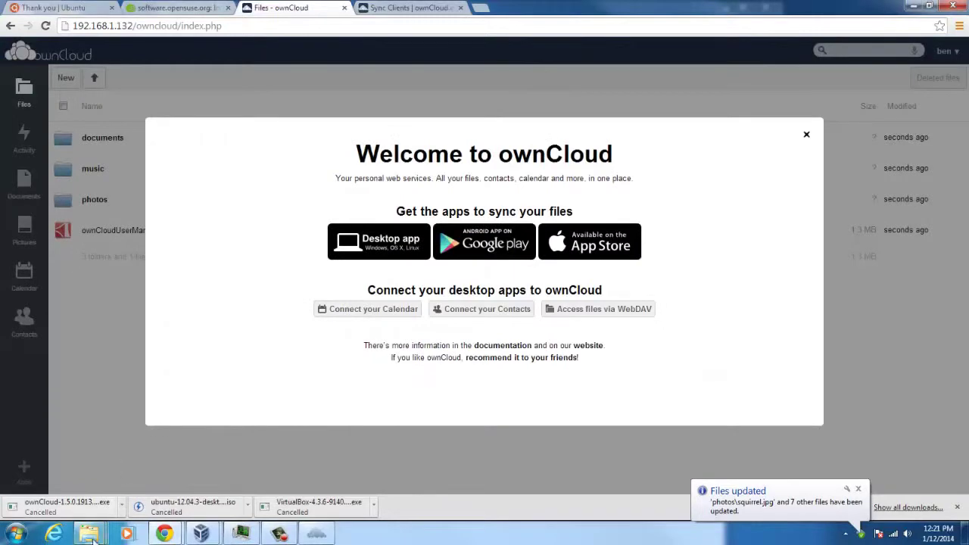
{"action": "mouse_move", "coordinate": [301, 477]}
{"action": "left_click", "coordinate": [477, 493]}
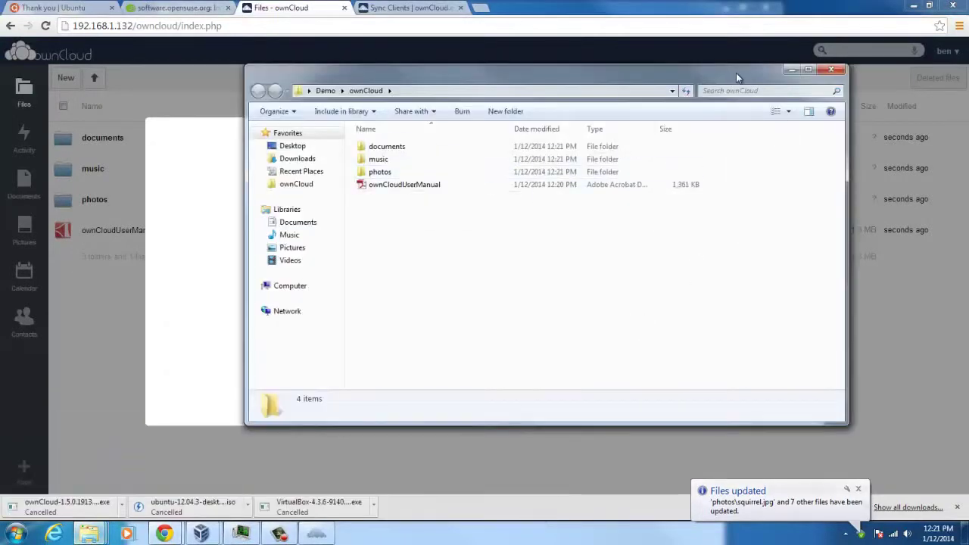
{"action": "left_click_drag", "start_coordinate": [737, 81], "coordinate": [968, 114]}
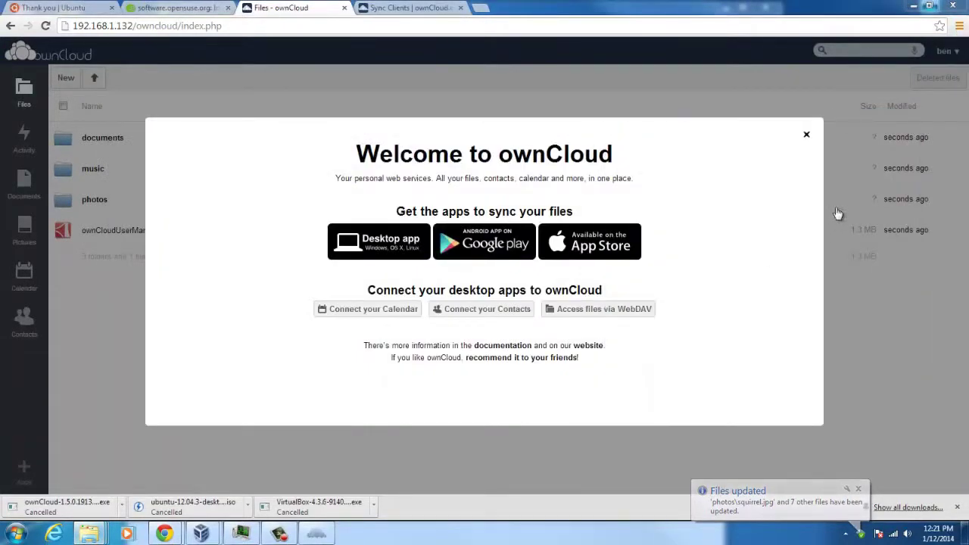
{"action": "left_click", "coordinate": [808, 138]}
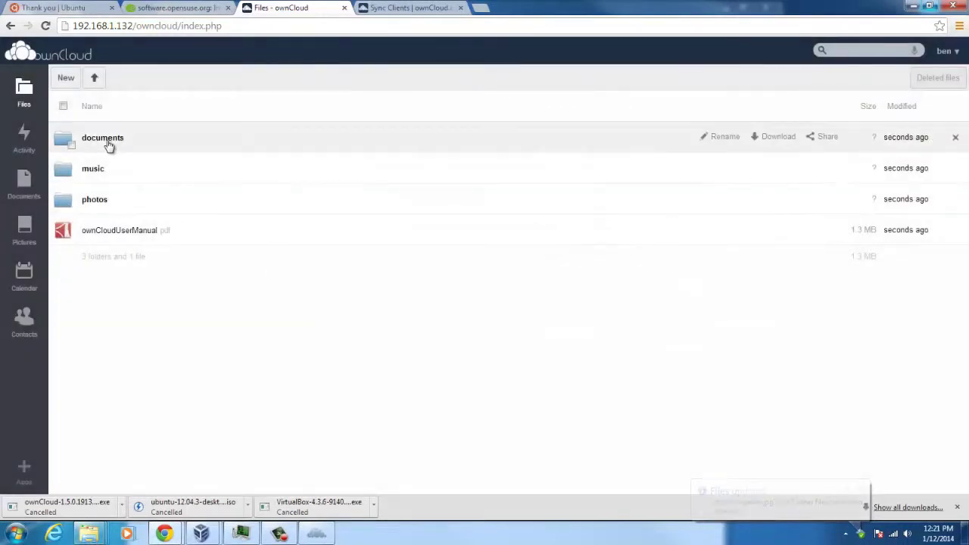
{"action": "left_click", "coordinate": [108, 144]}
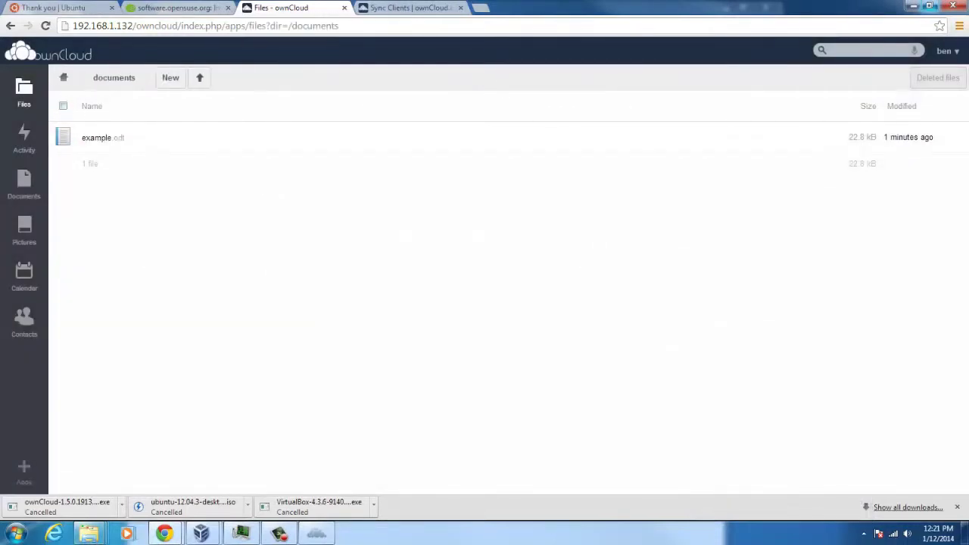
{"action": "left_click_drag", "start_coordinate": [175, 30], "coordinate": [467, 211]}
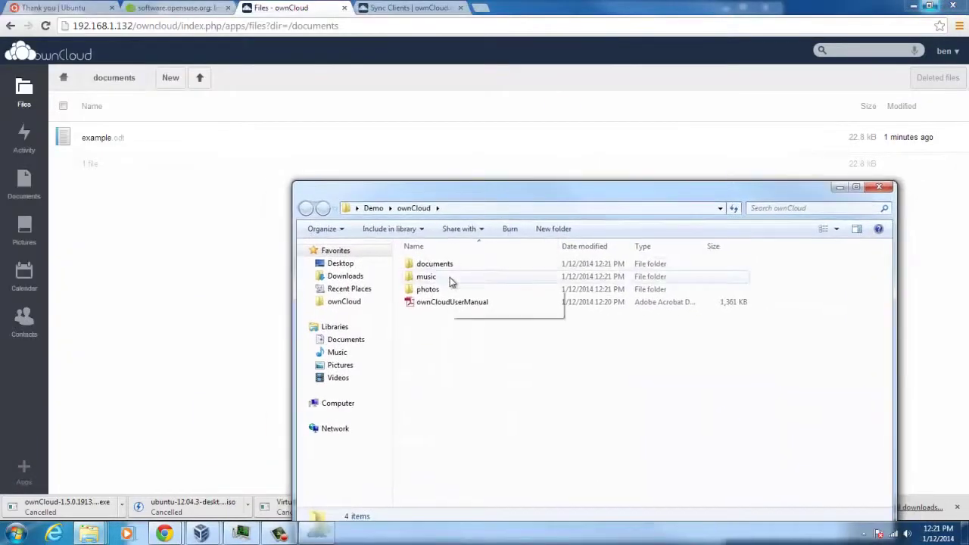
{"action": "double_click", "coordinate": [443, 269]}
Step: Rename the local example file to exampletest, then reload the ownCloud web page to check syncing
{"action": "left_click", "coordinate": [430, 263]}
{"action": "right_click", "coordinate": [438, 264]}
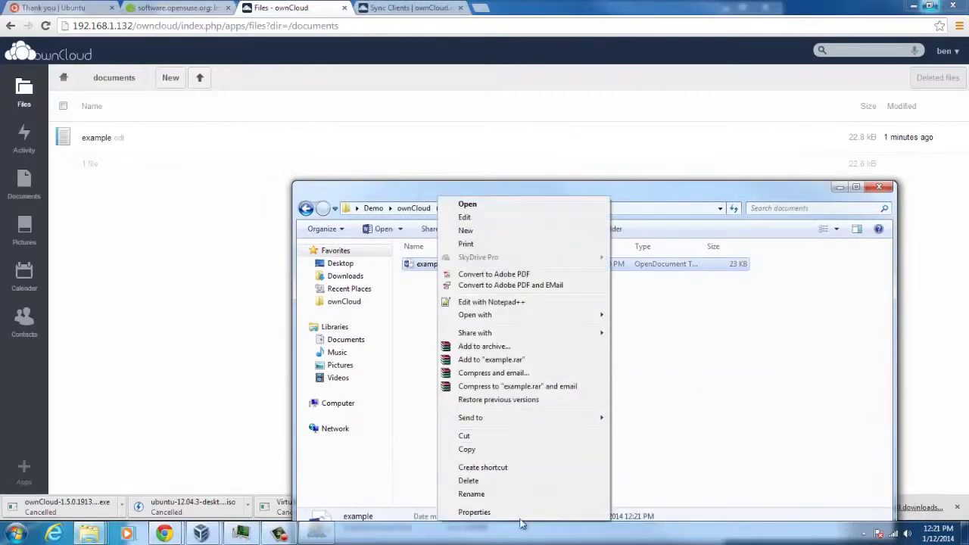
{"action": "left_click", "coordinate": [471, 494]}
{"action": "left_click", "coordinate": [449, 263]}
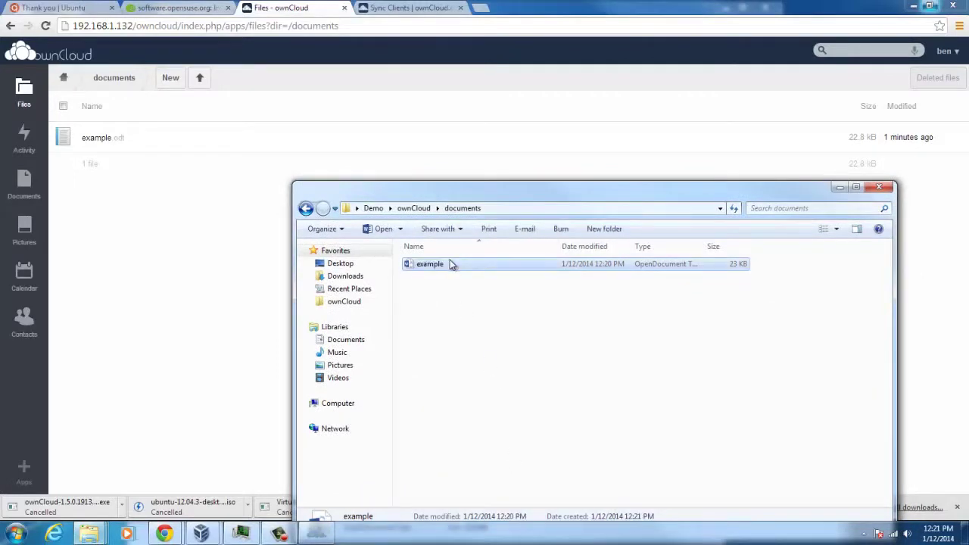
{"action": "right_click", "coordinate": [451, 263]}
{"action": "left_click", "coordinate": [471, 494]}
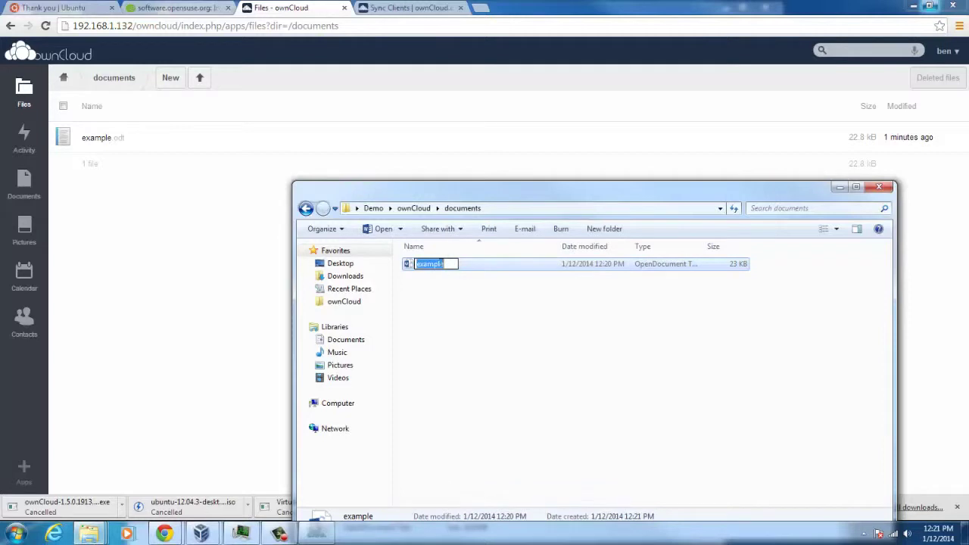
{"action": "left_click", "coordinate": [448, 264]}
{"action": "key", "text": "Return"}
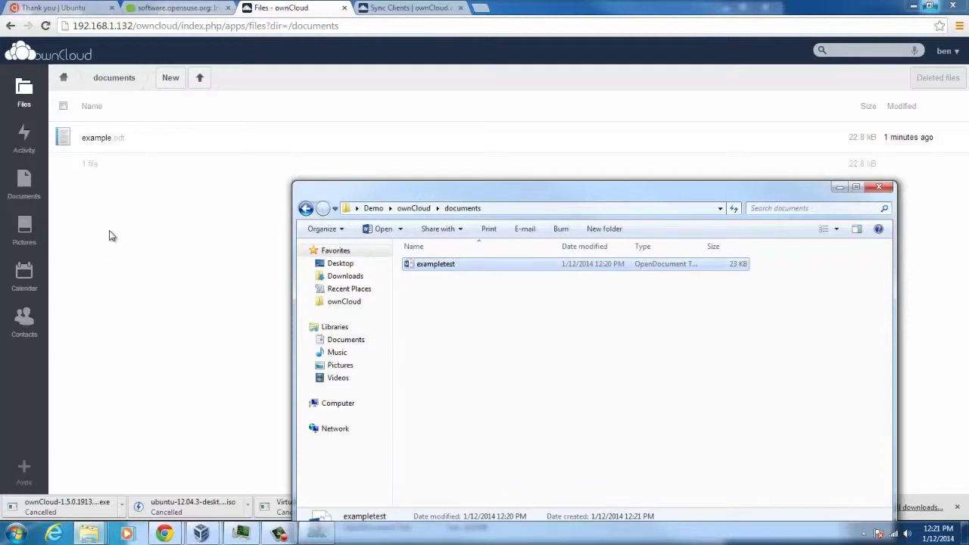
{"action": "left_click", "coordinate": [109, 236]}
{"action": "left_click", "coordinate": [46, 26]}
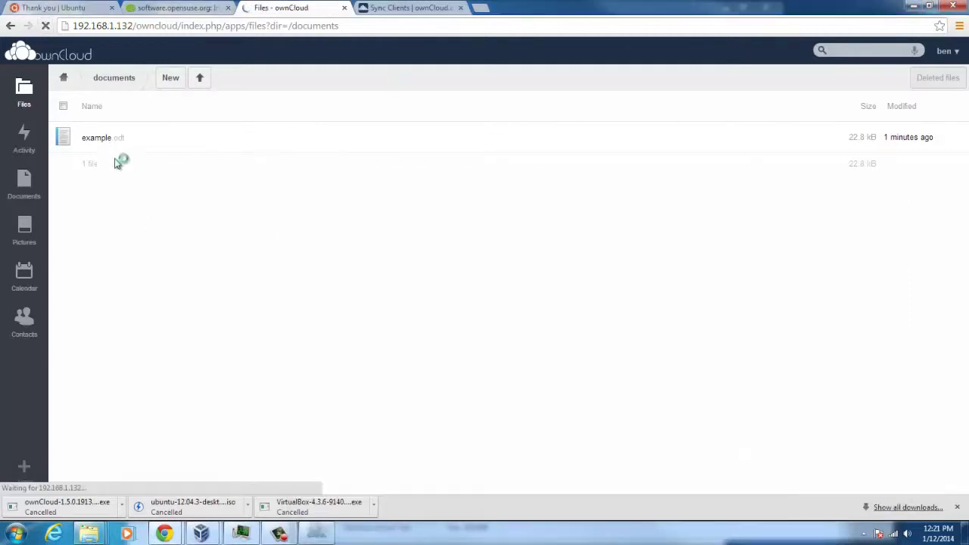